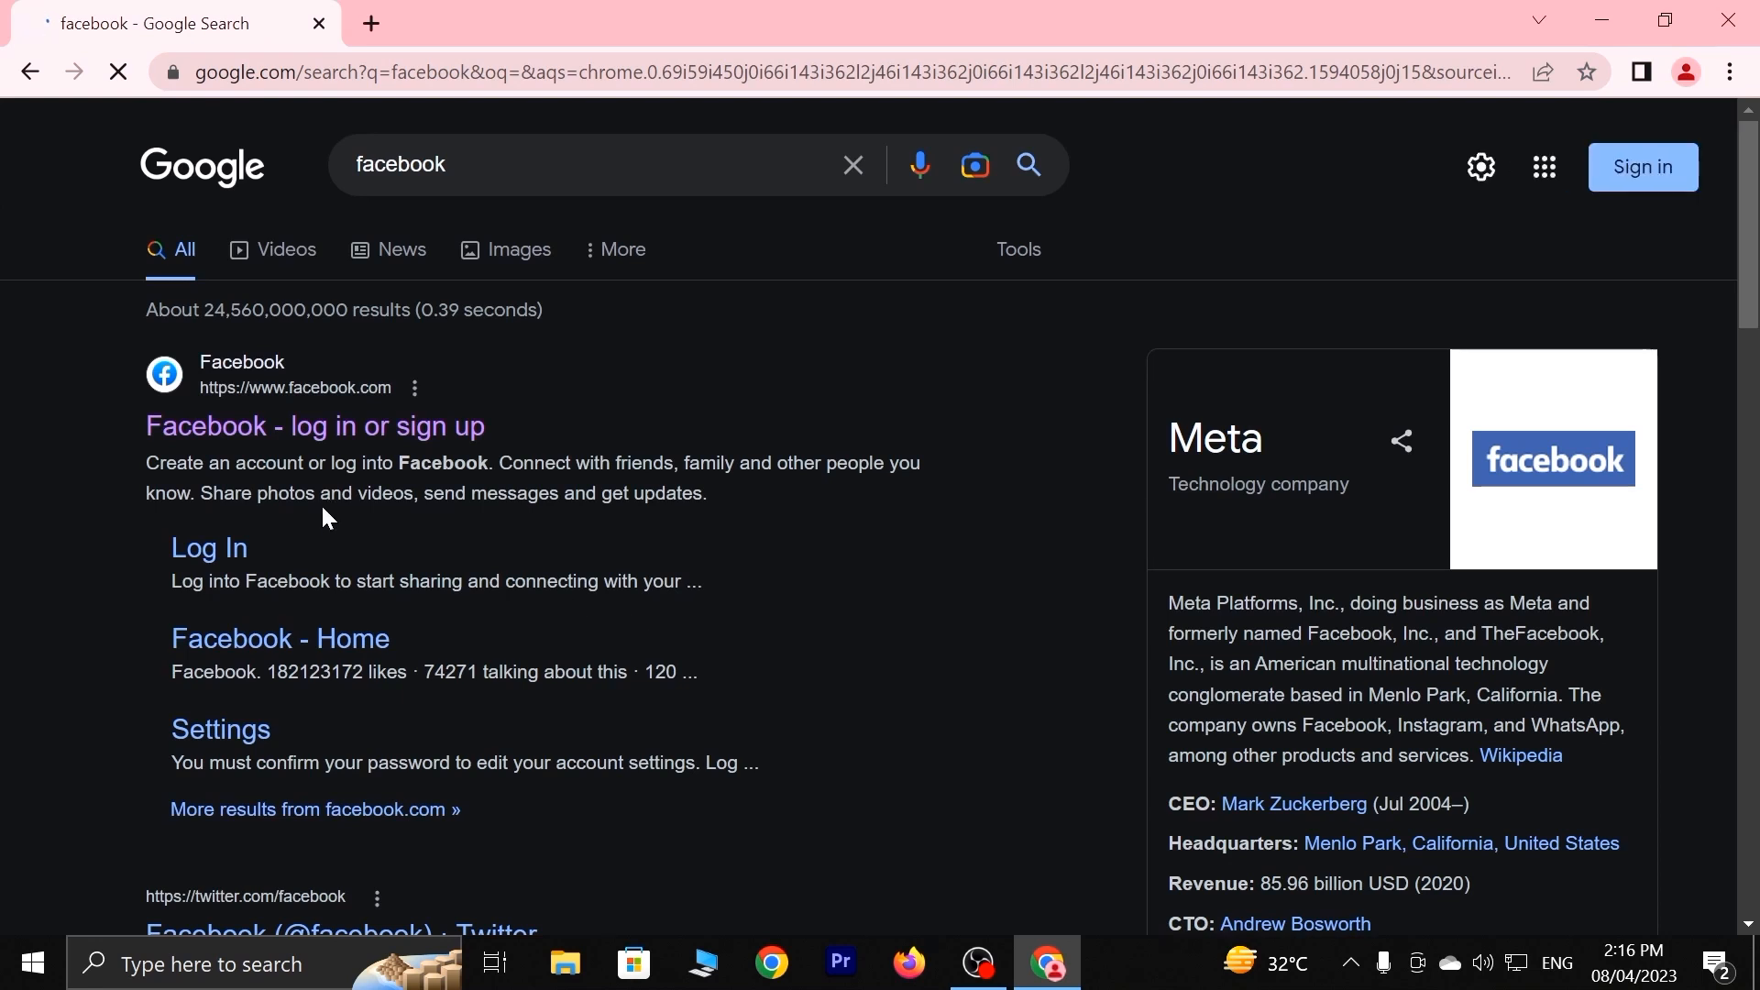
Open Facebook from the search results and go to the Pages section via See all.
left_click(354, 431)
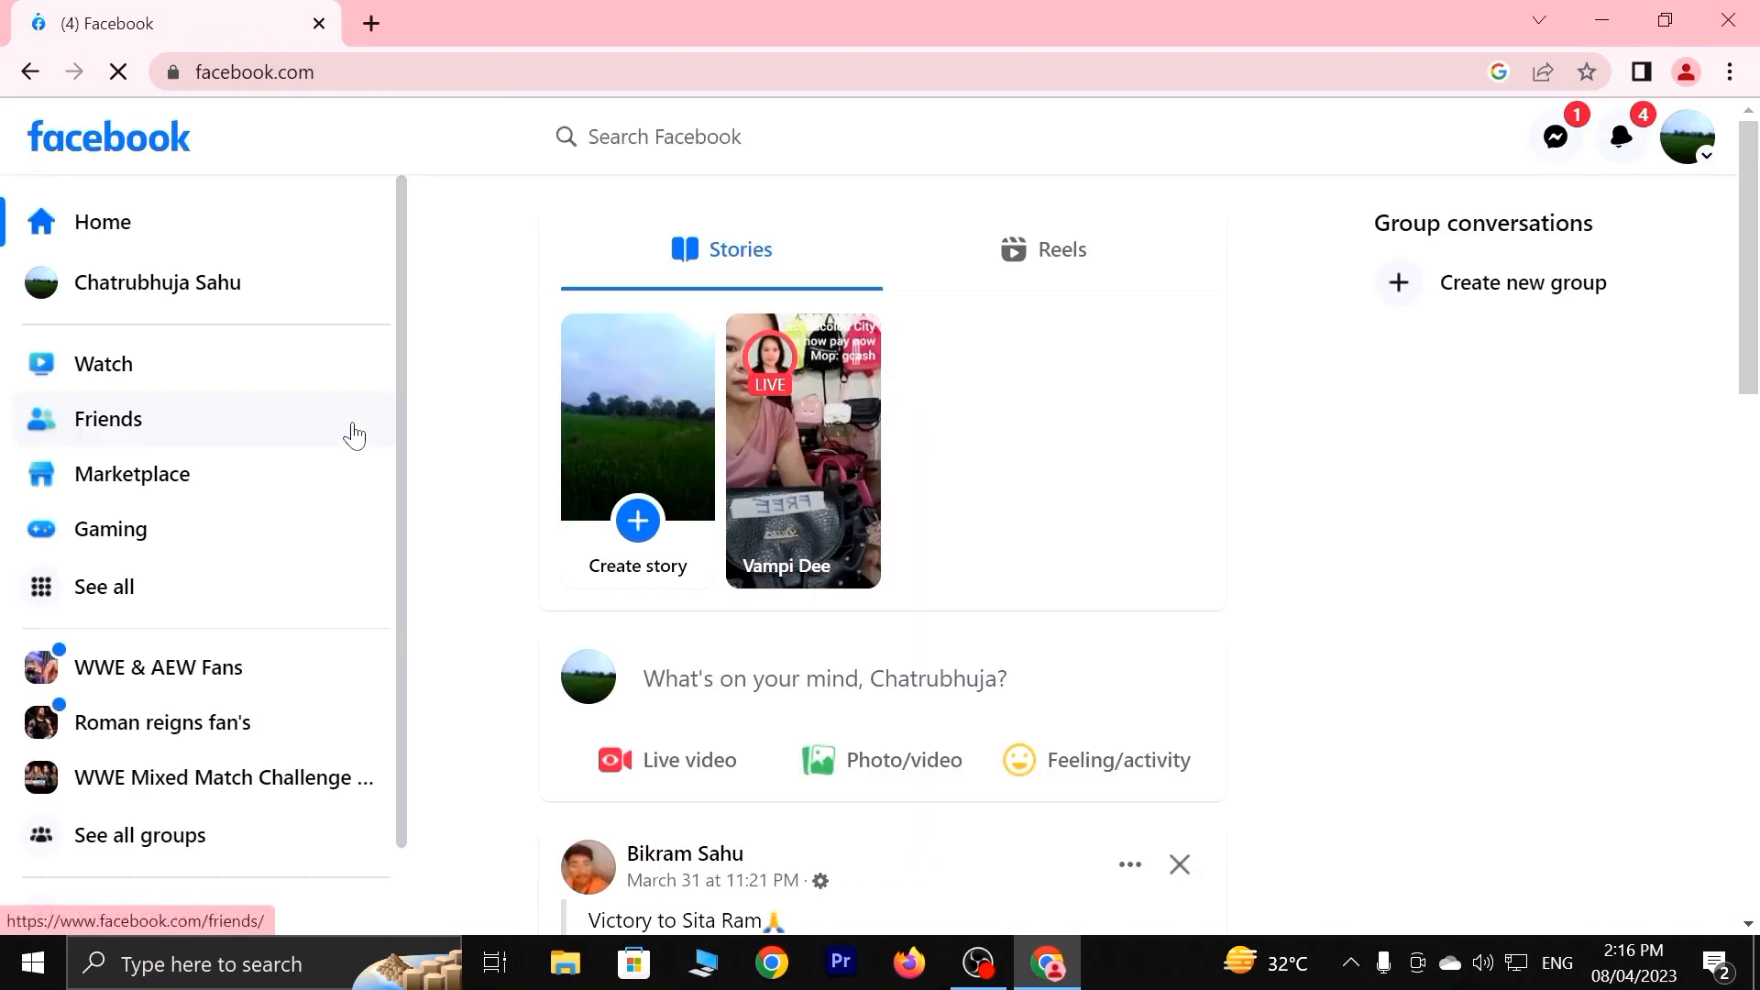
left_click(94, 588)
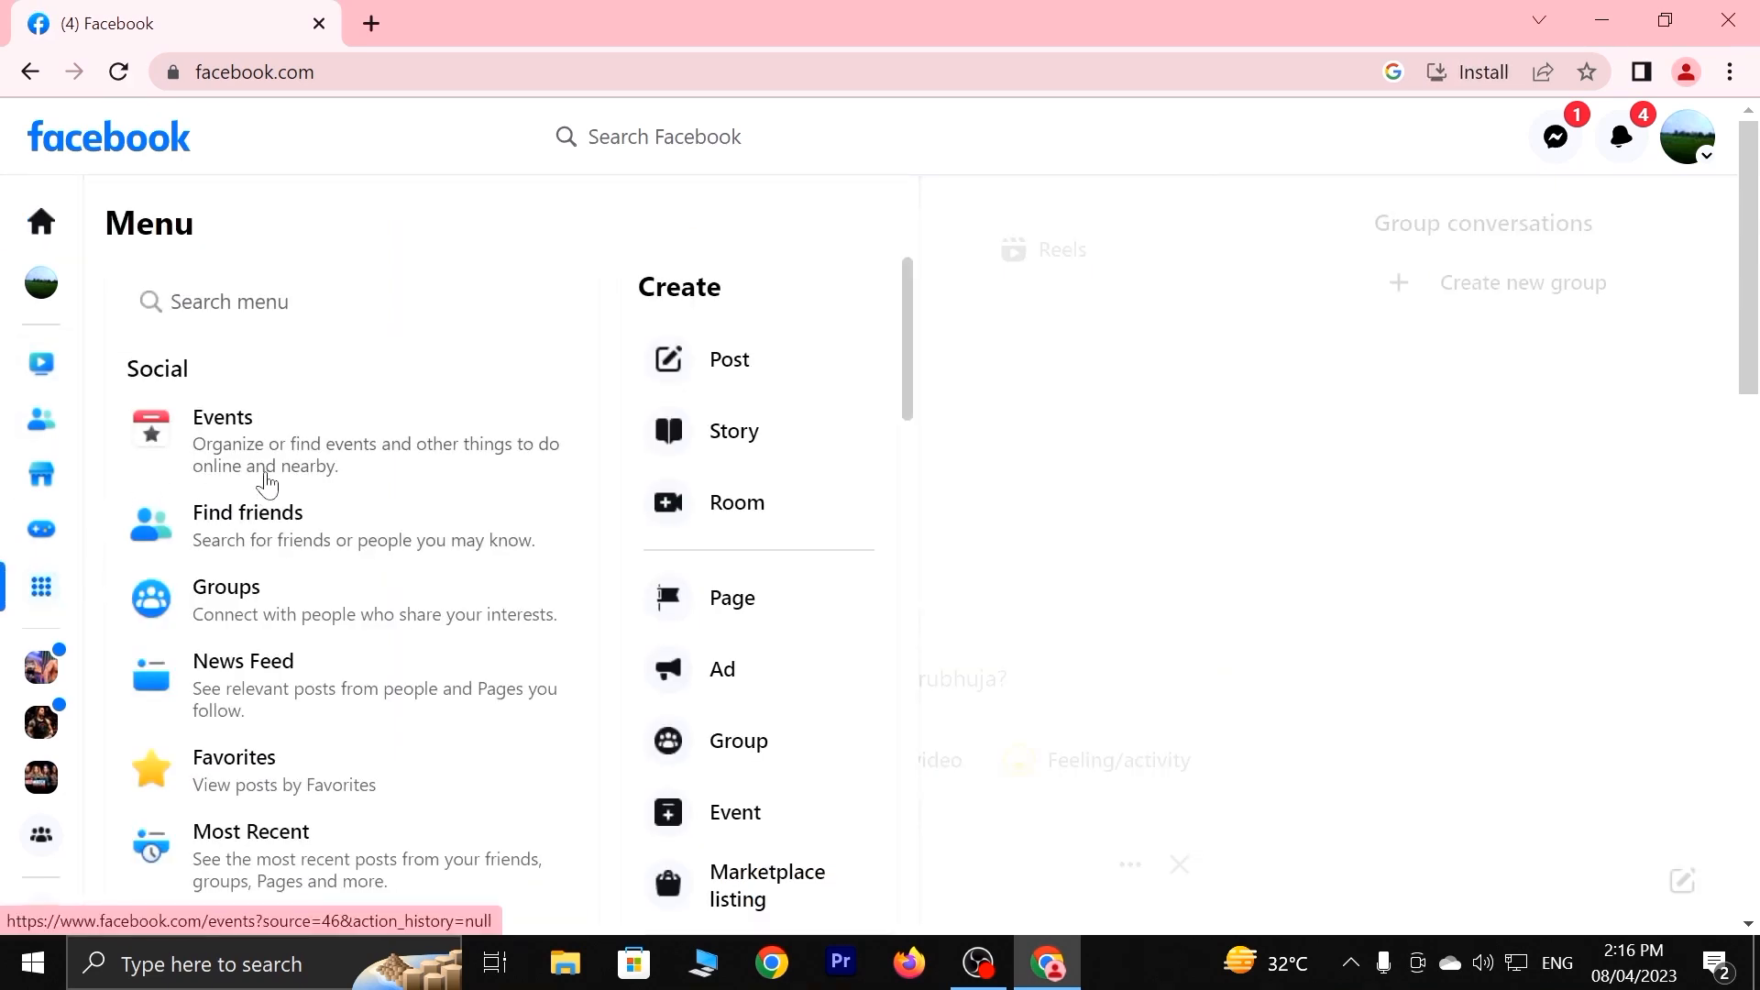
scroll(182, 686, "down", 5)
left_click(259, 379)
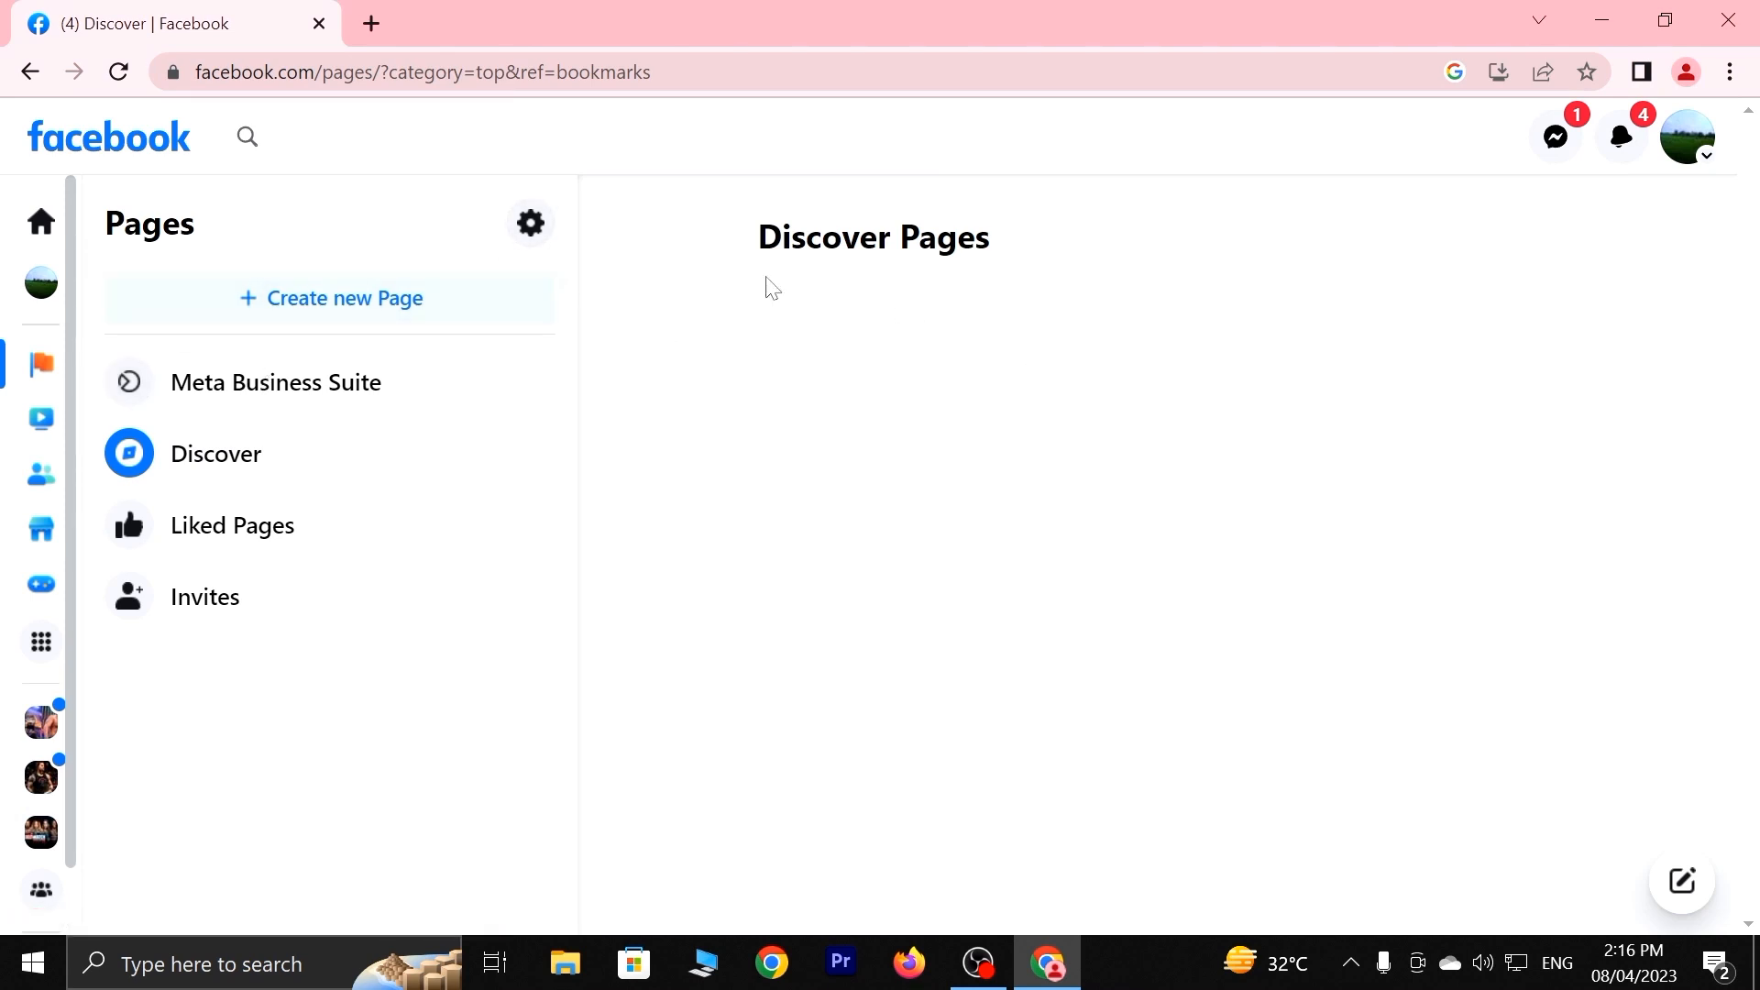
Briefly open and close the account menu, then start a new browser tab.
left_click(1688, 137)
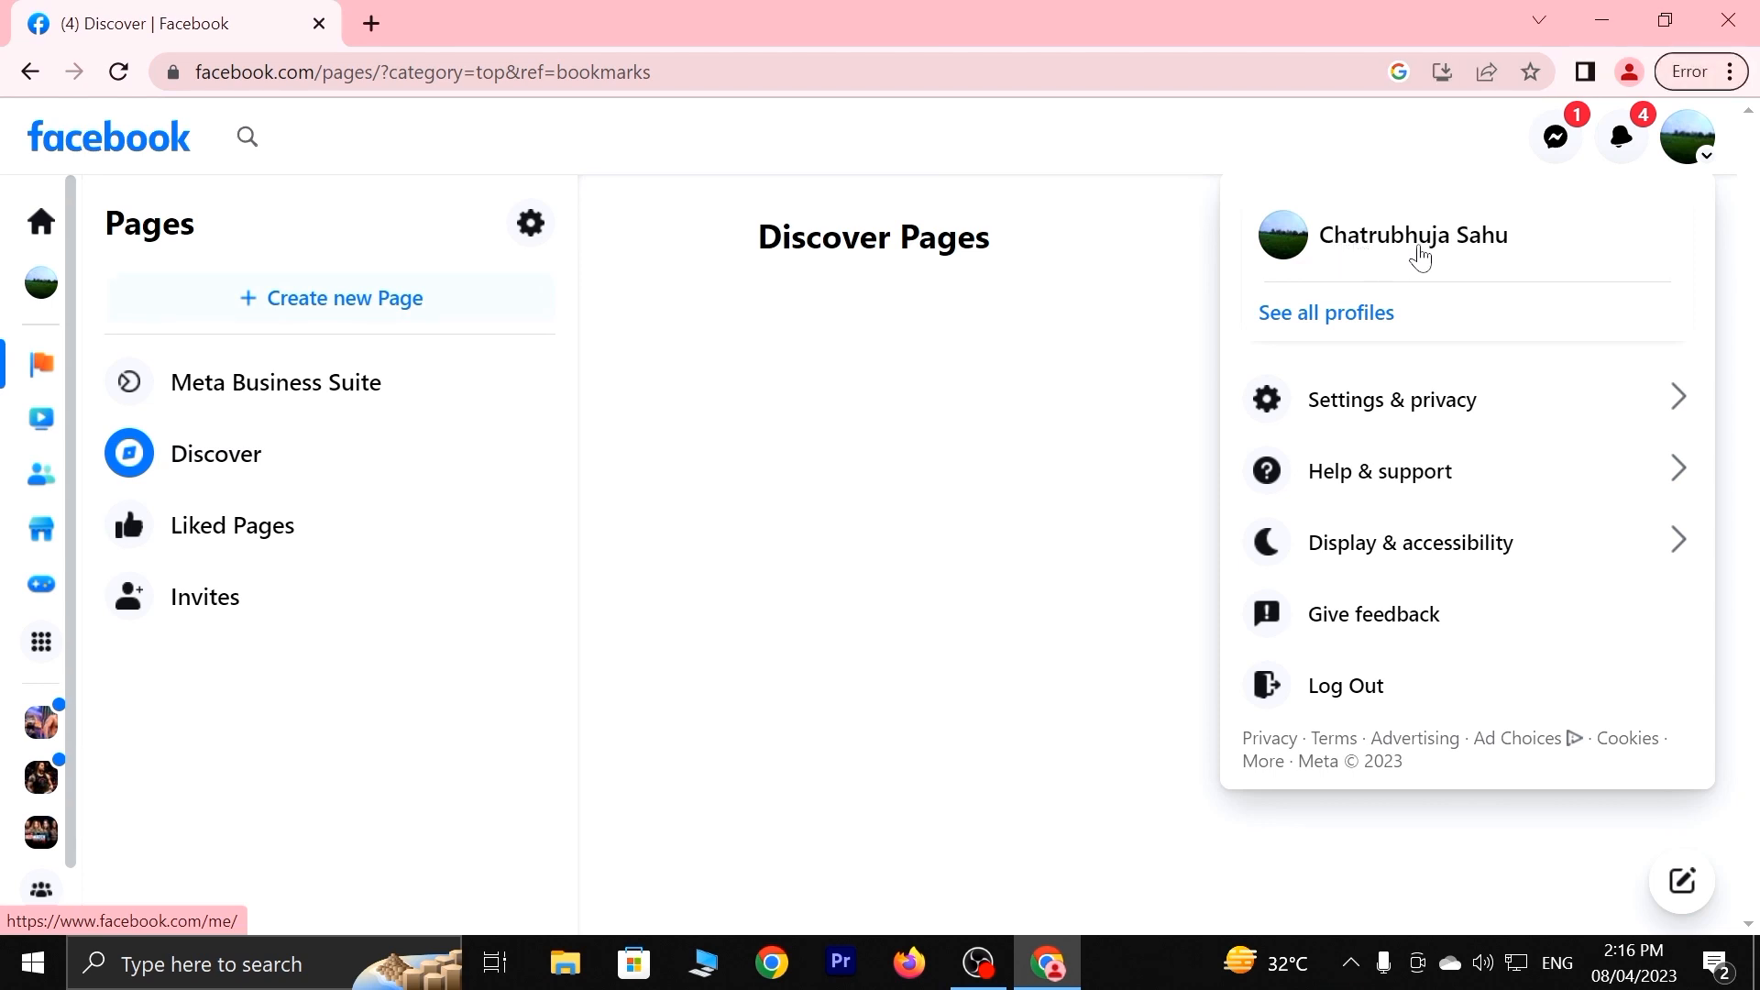
left_click(982, 354)
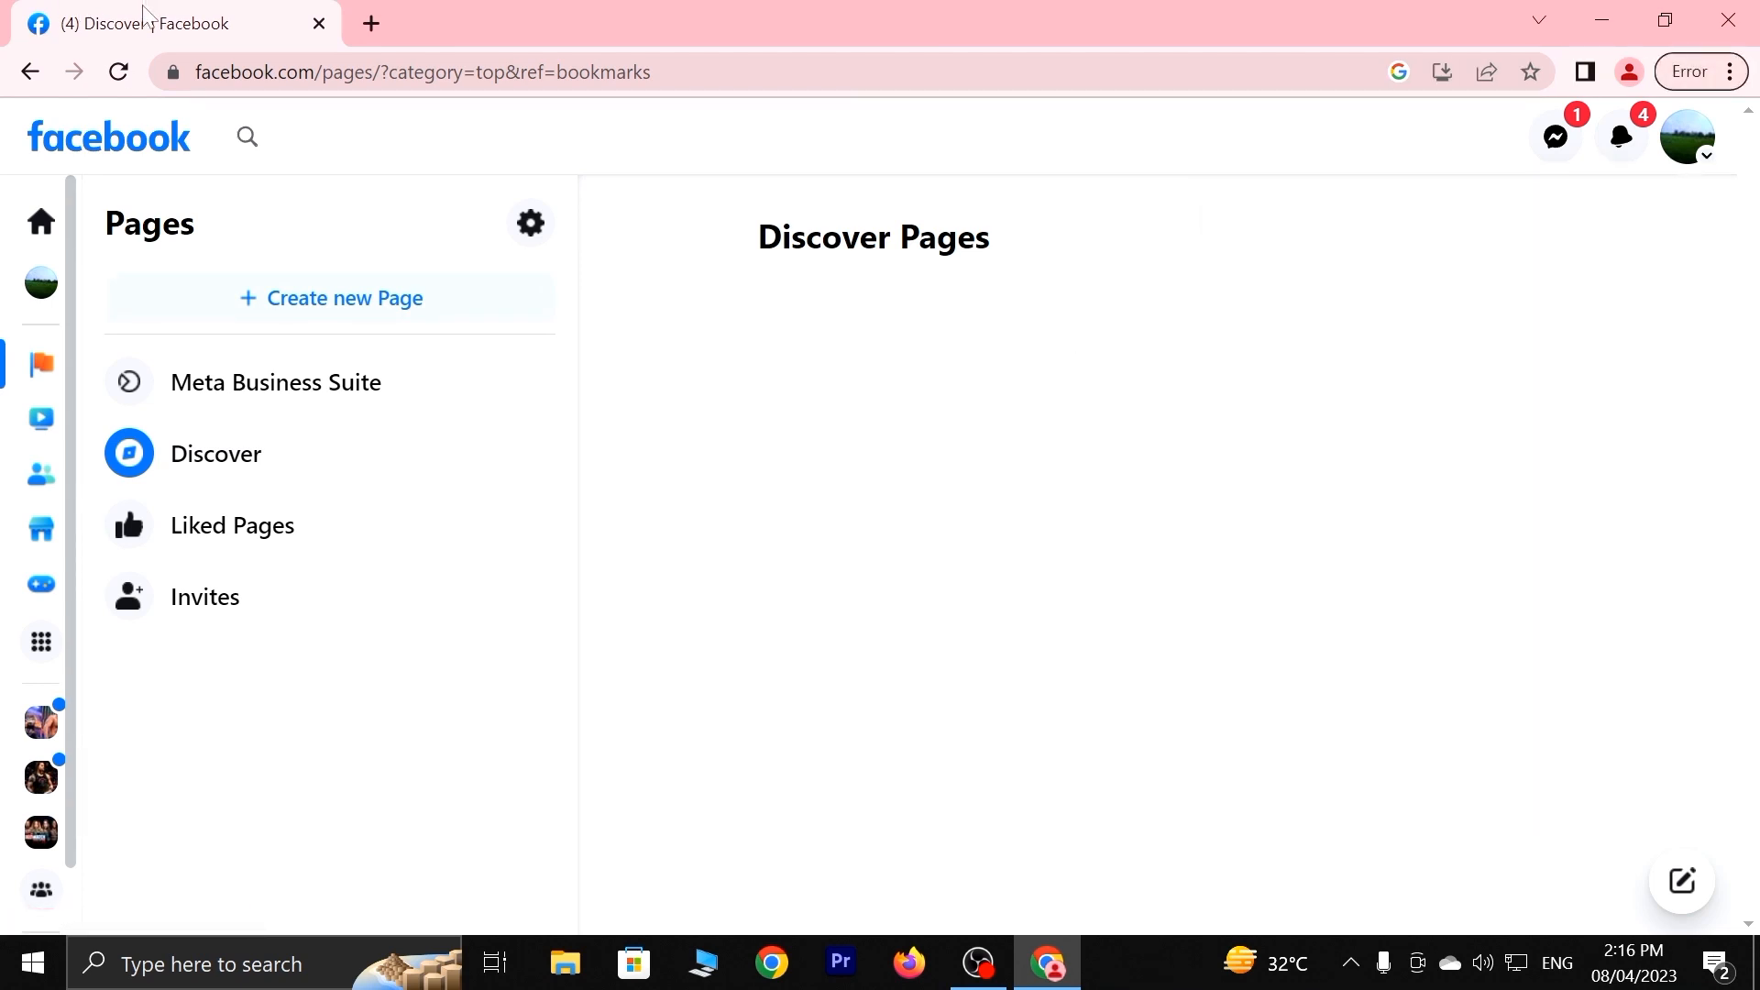
left_click(371, 23)
Search Google for 'fabacc', rejecting the facebook autocomplete.
left_click(633, 576)
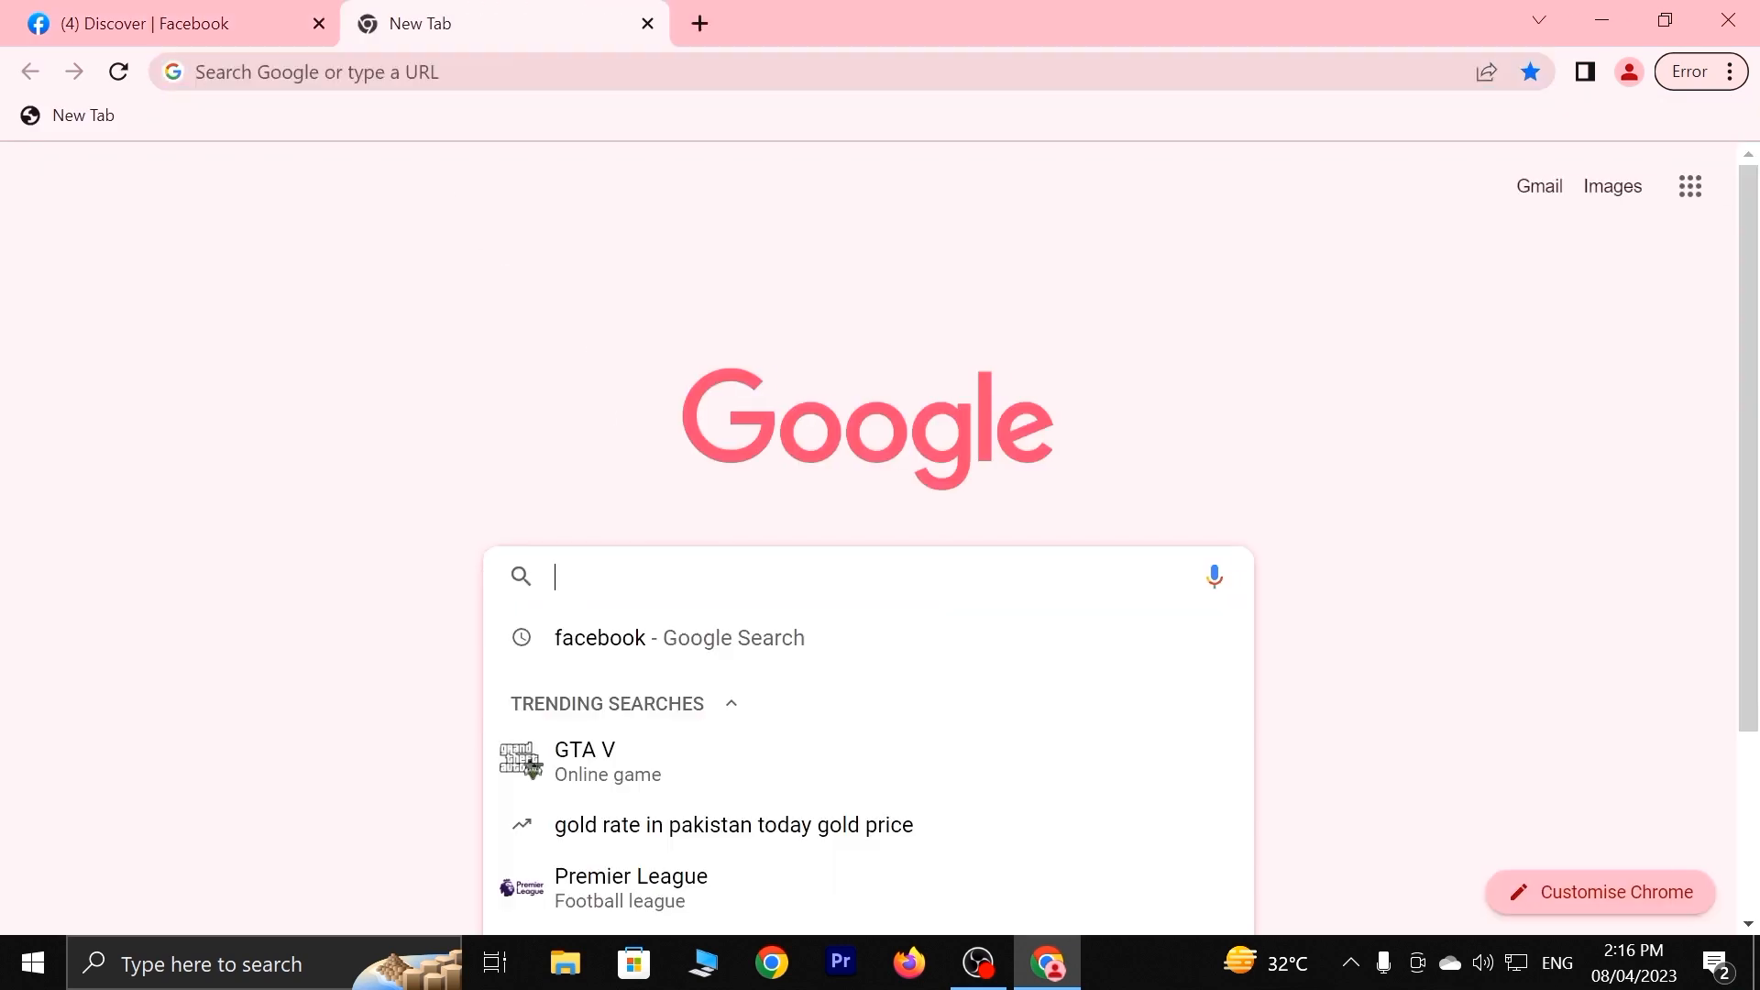
type("fa")
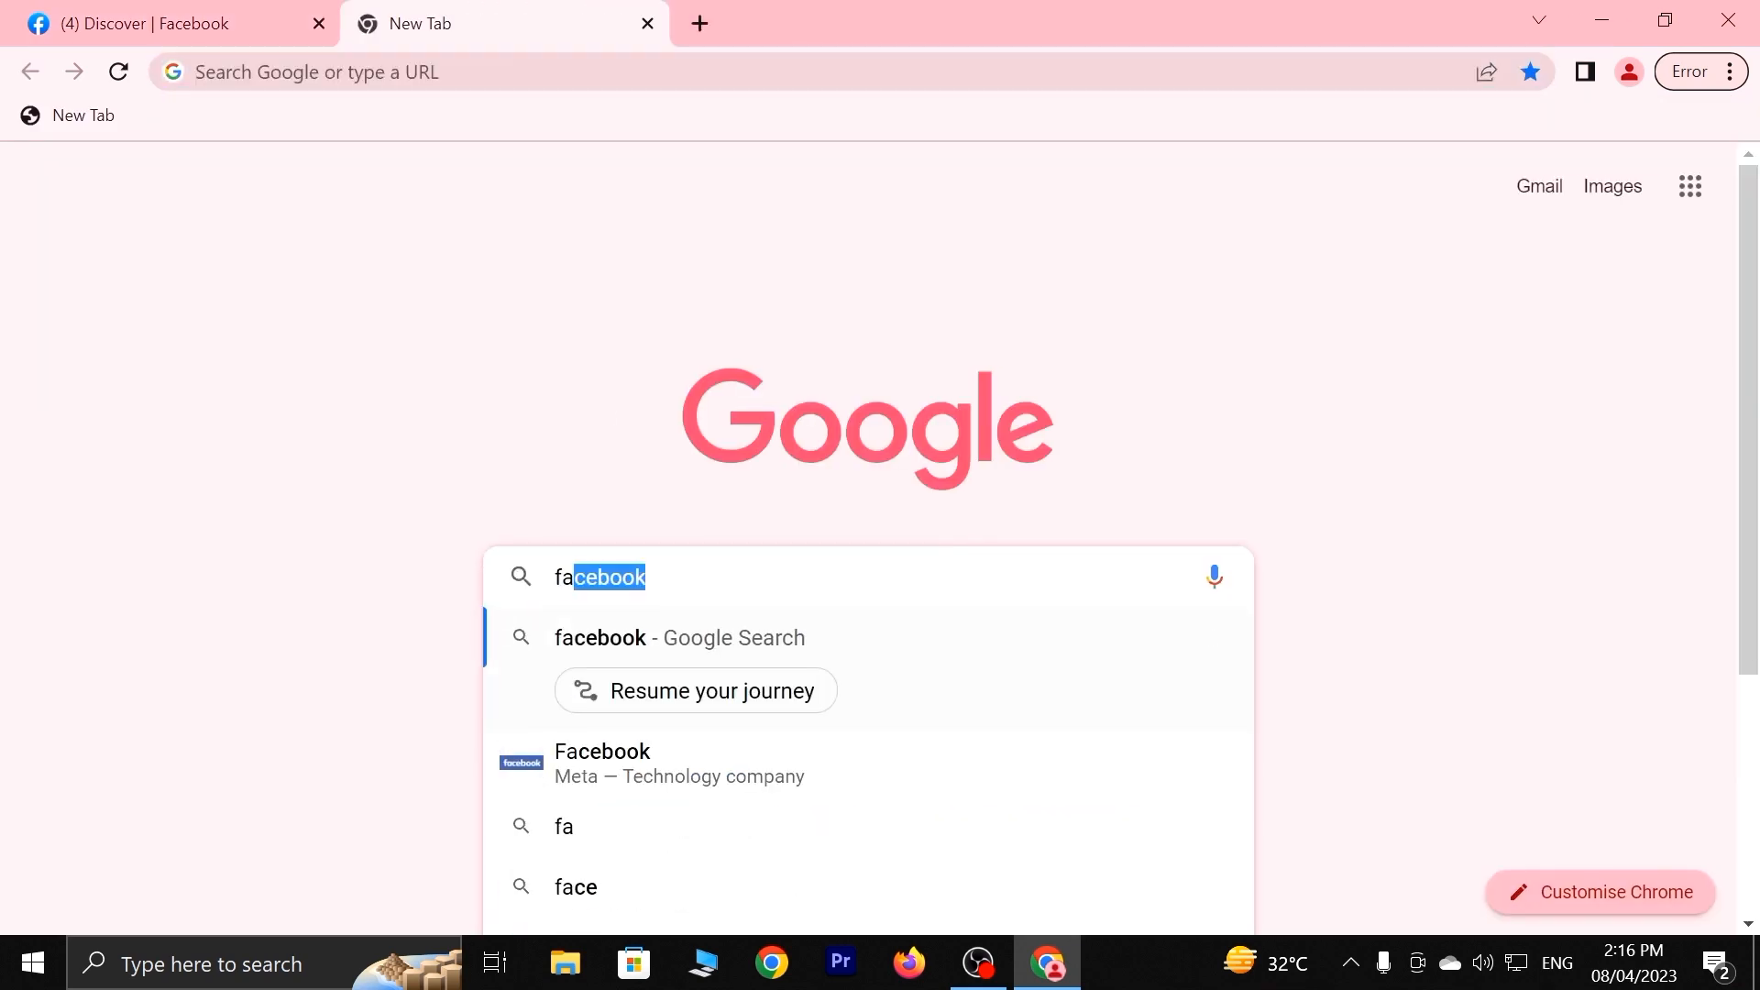
key("BackSpace")
type("b")
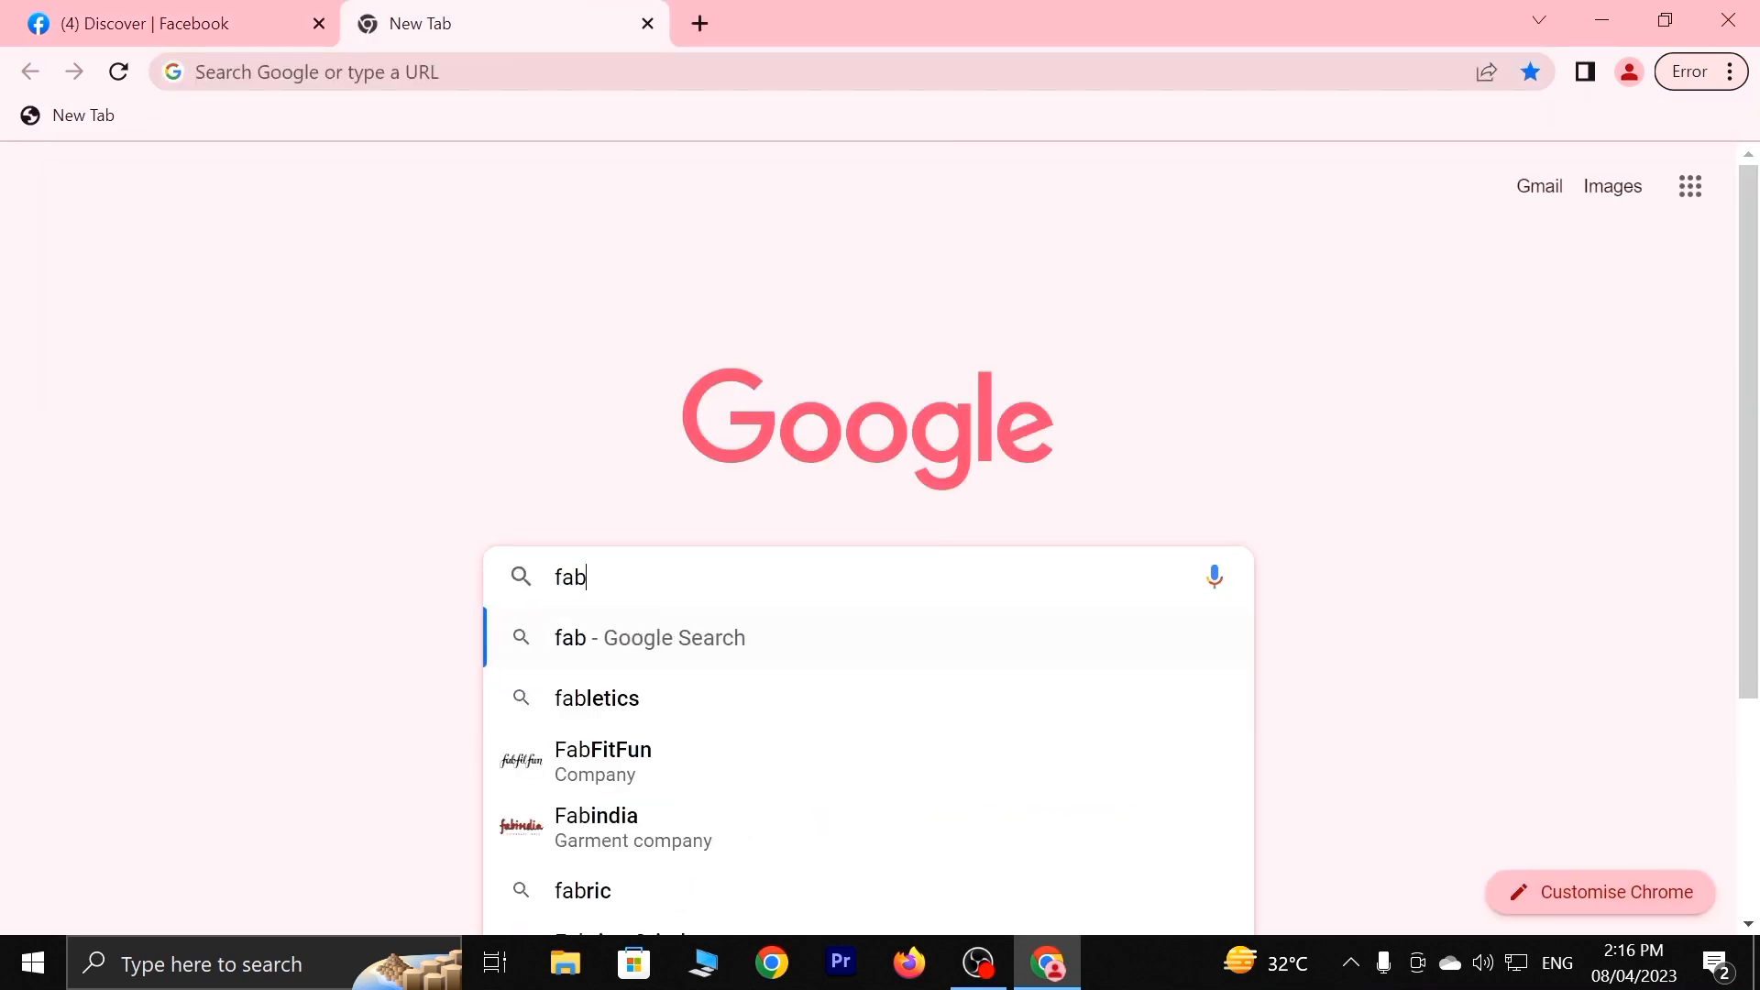
type("acc")
key("Return")
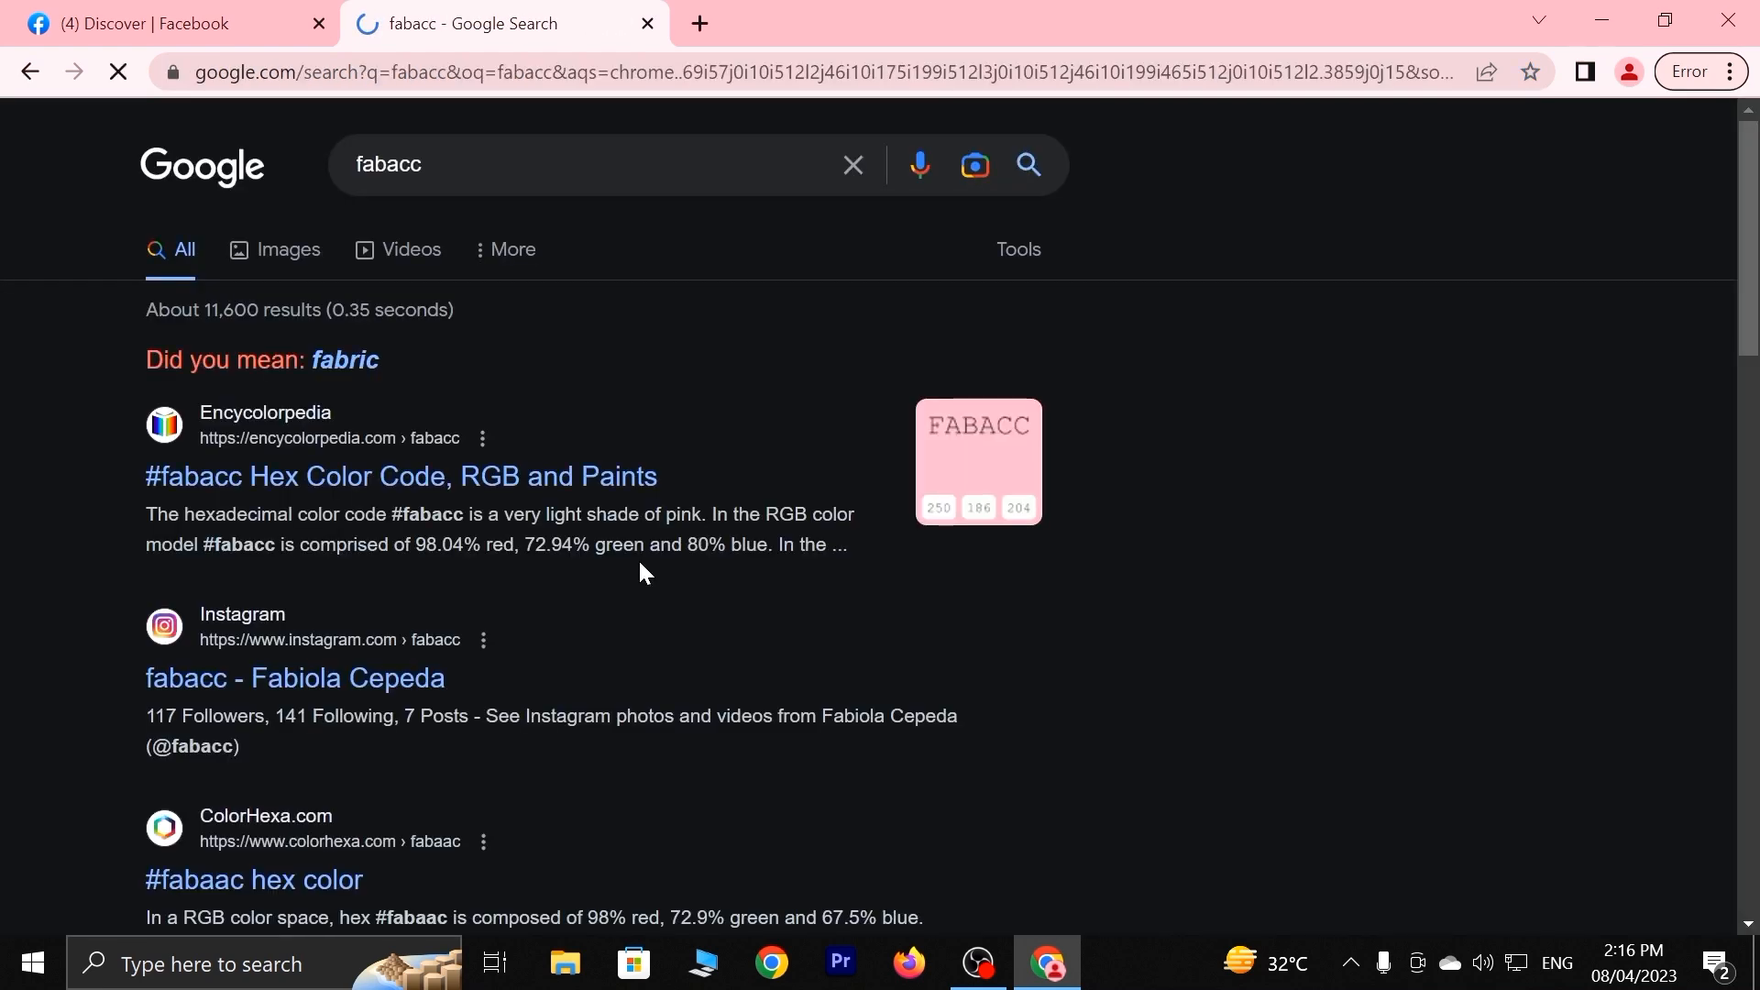
scroll(636, 560, "down", 4)
scroll(637, 560, "up", 5)
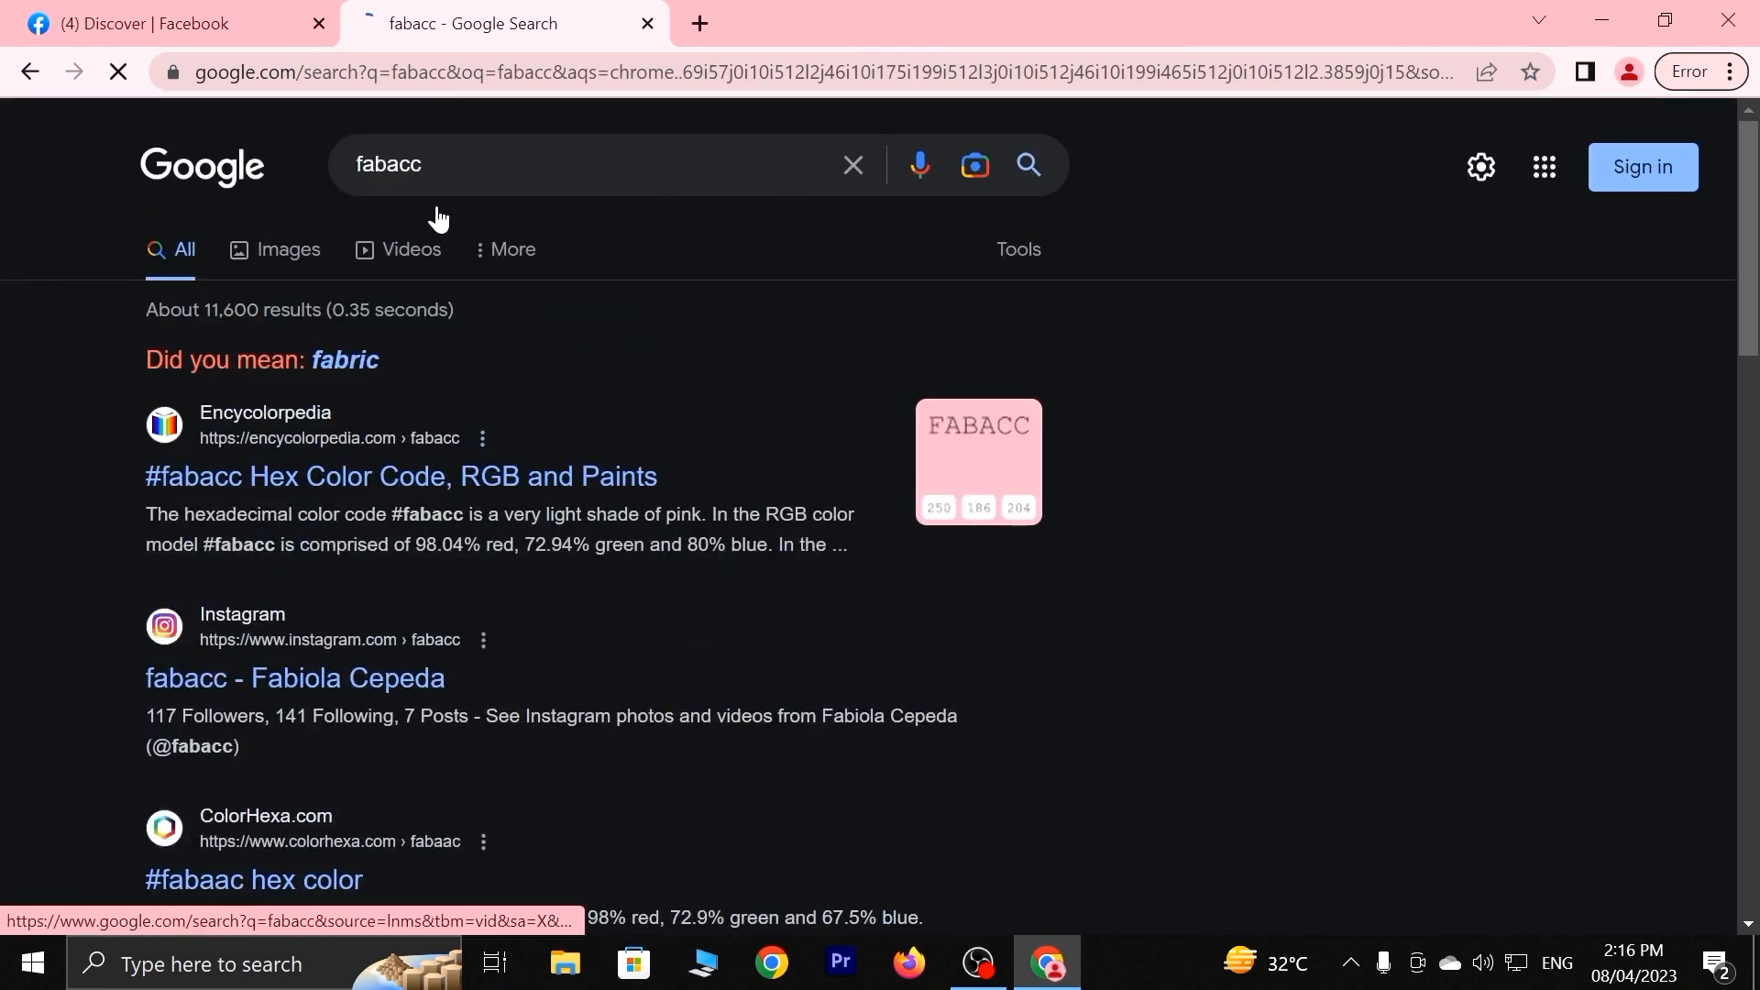
Correct the query to 'fbacc' and open the FbAcc.io result.
left_click(374, 165)
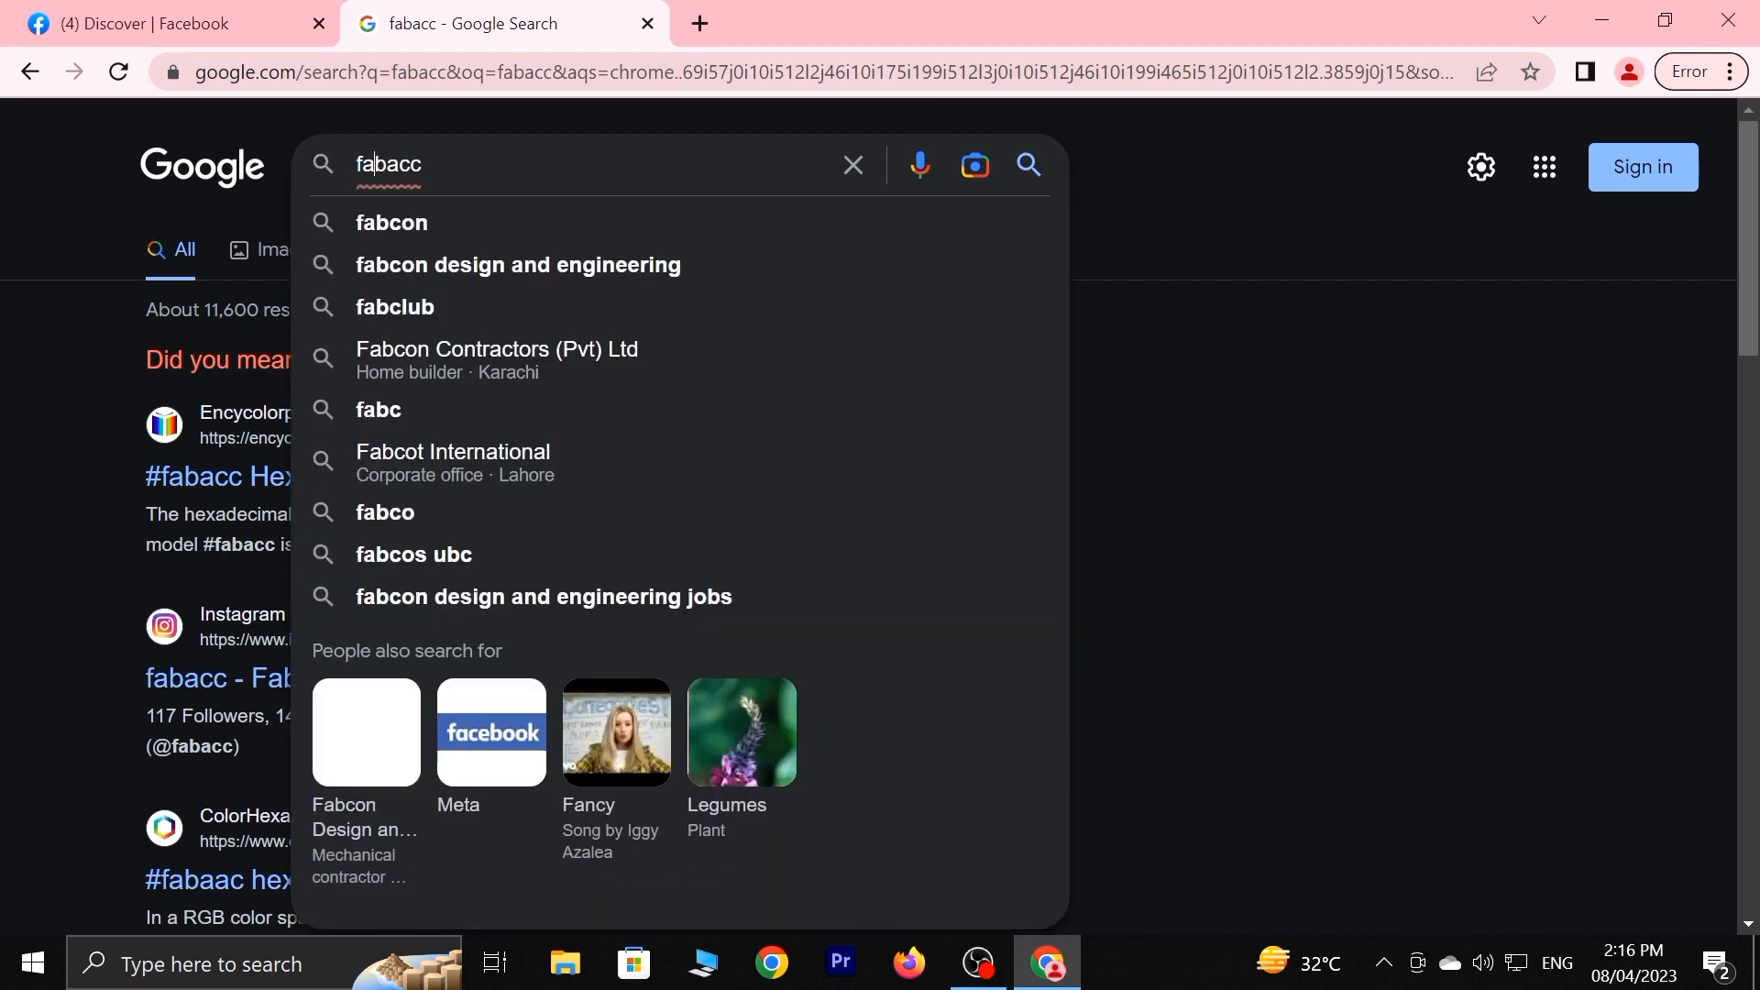
key("BackSpace")
key("Return")
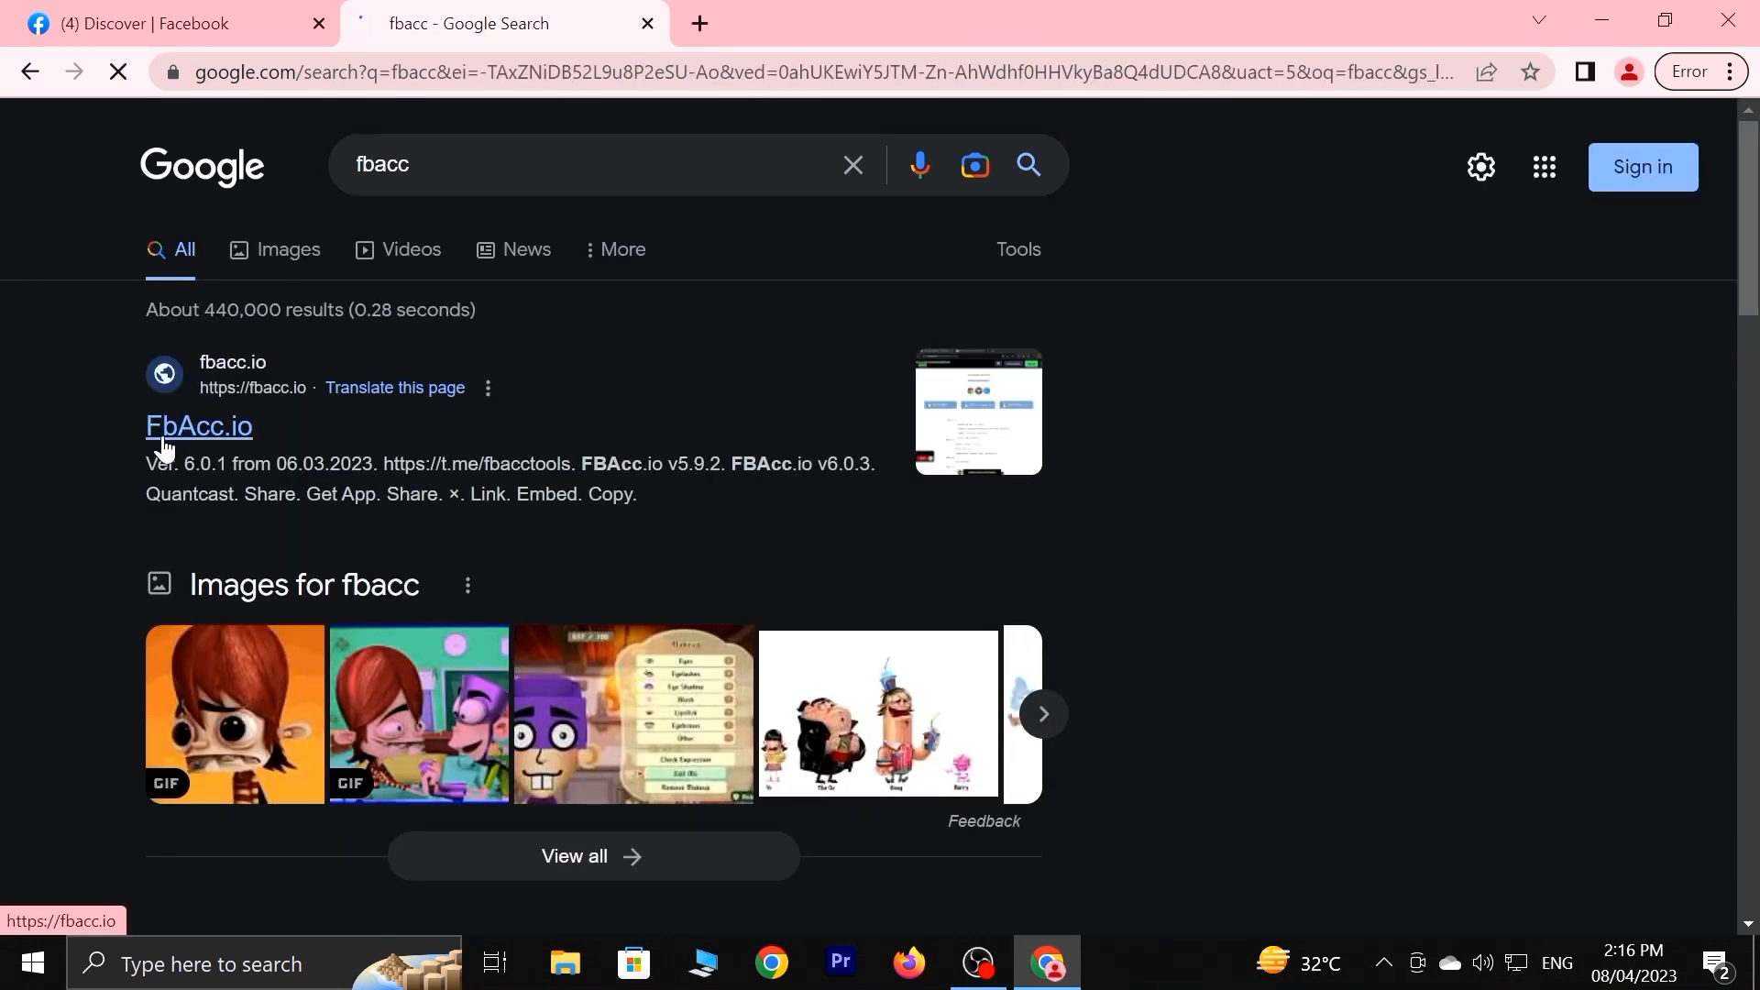
left_click(230, 438)
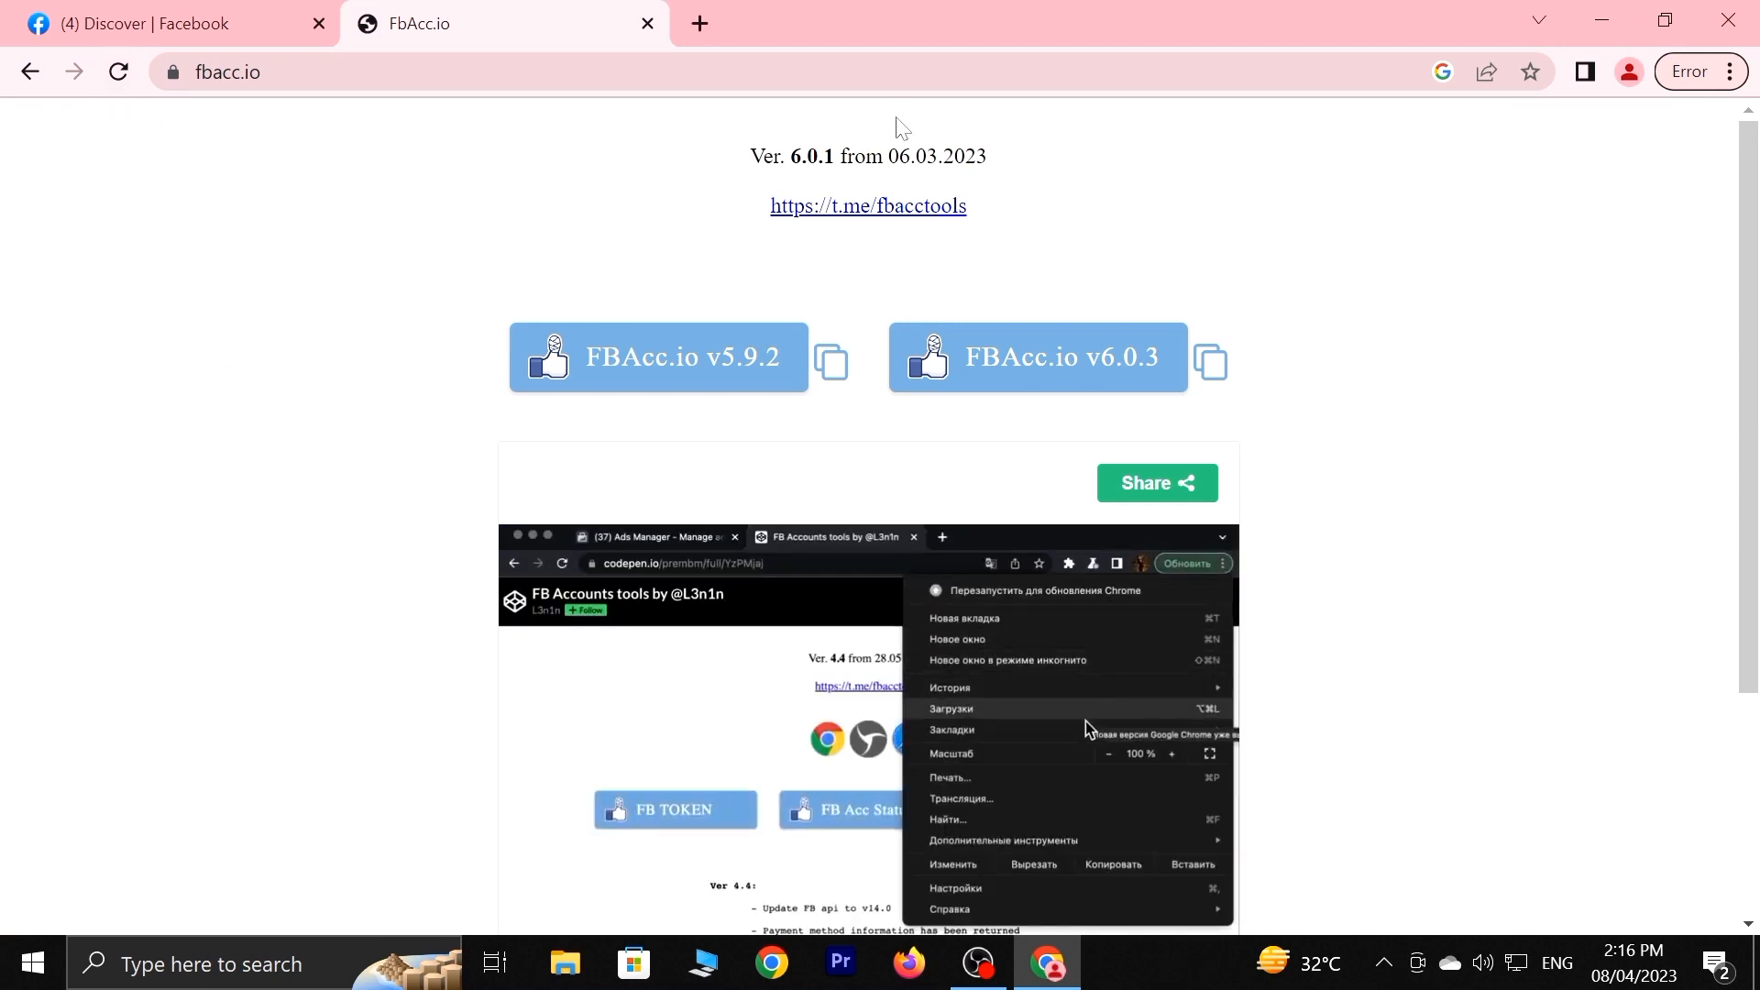
Show the bookmarks bar, drag FBAcc.io v5.9.2 onto it, and close the FBAcc.io tab.
left_click(1730, 72)
mouse_move(1128, 338)
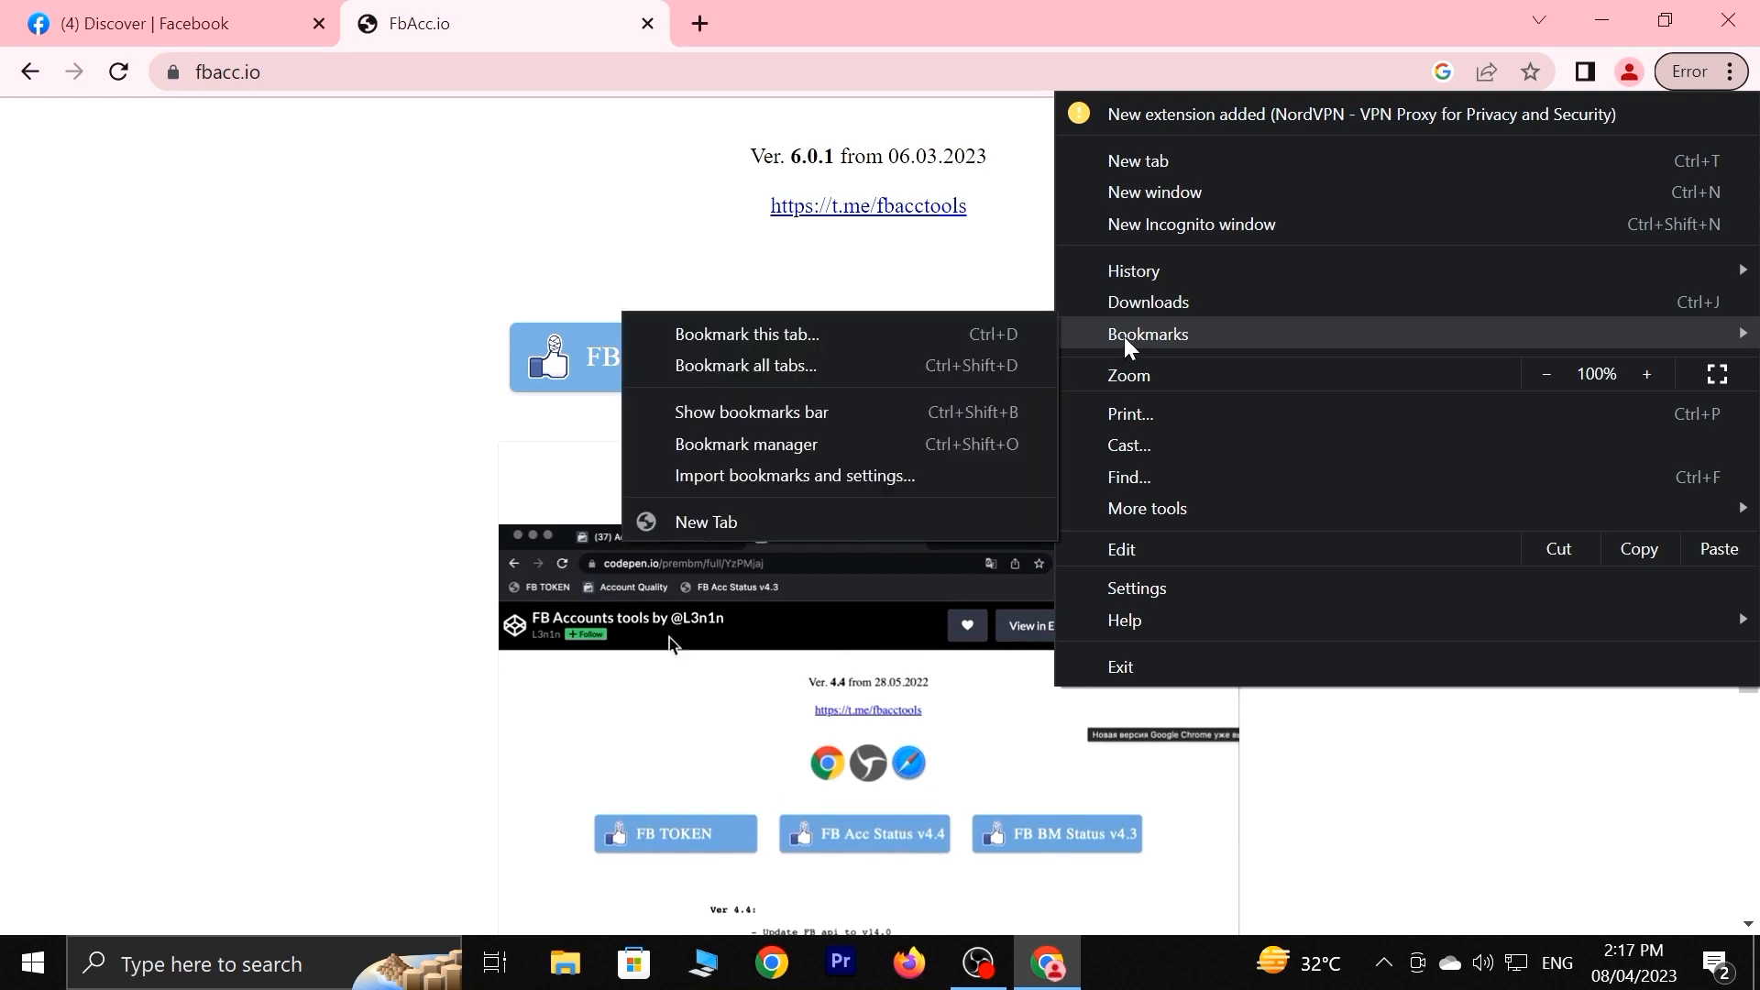
left_click(852, 415)
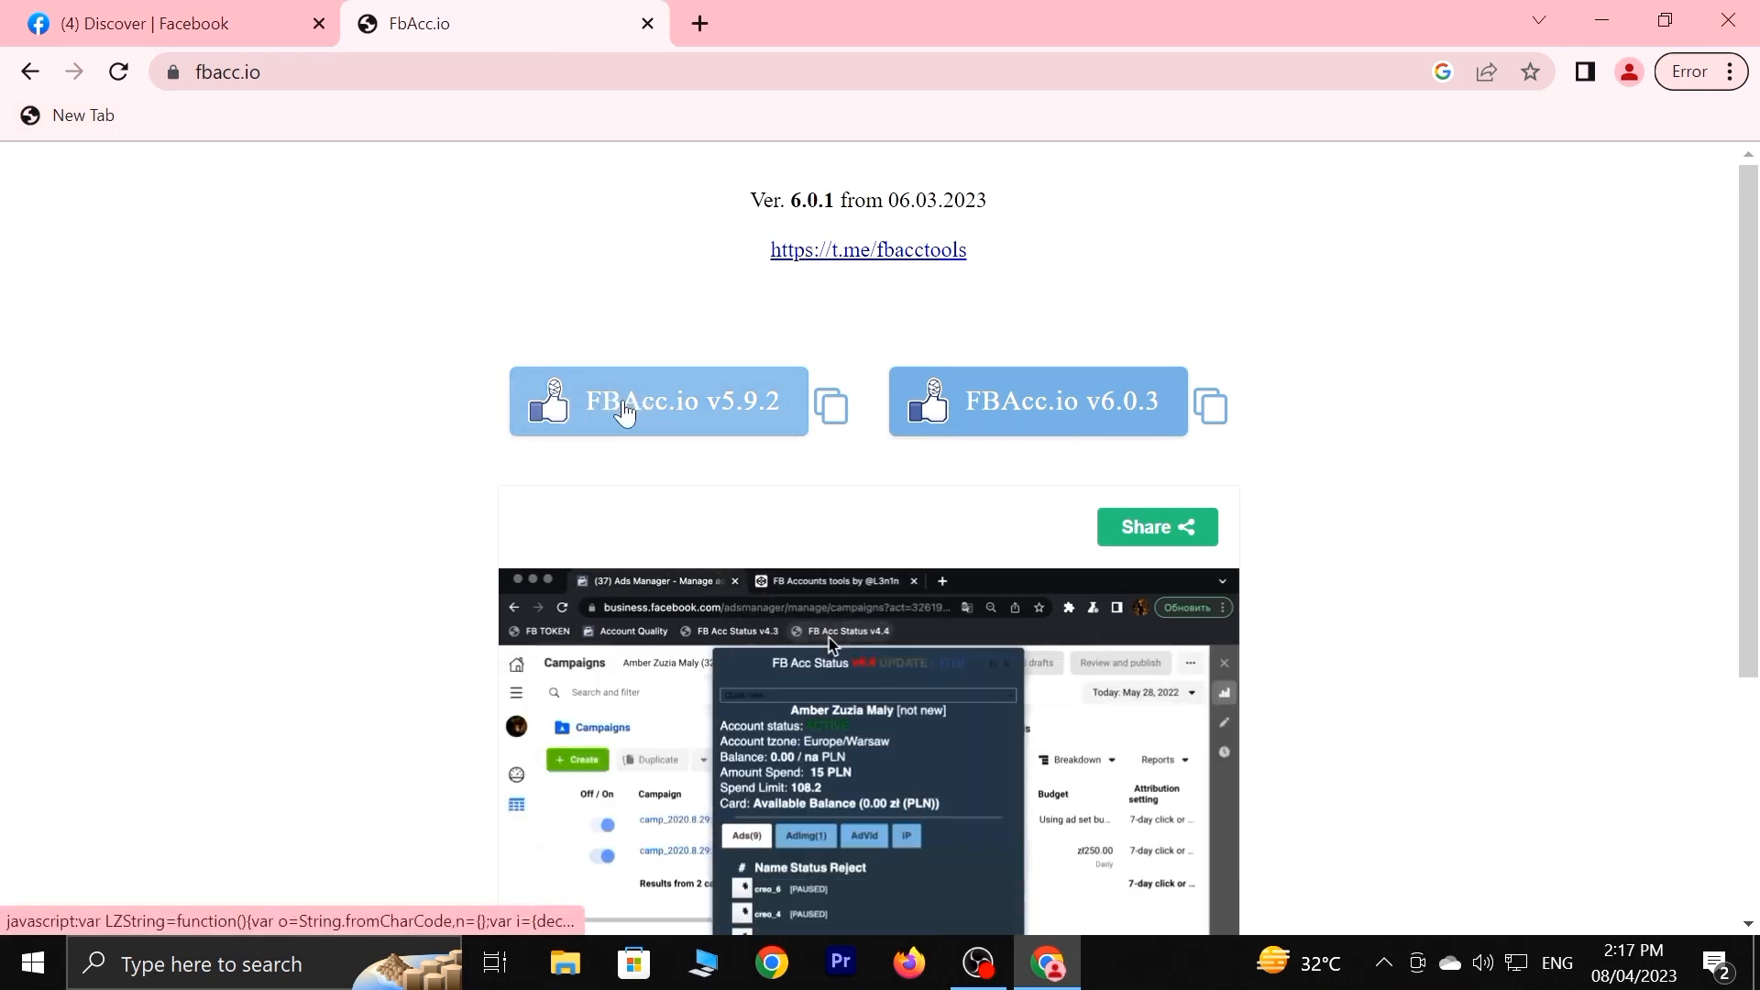
left_click_drag(624, 413, 238, 119)
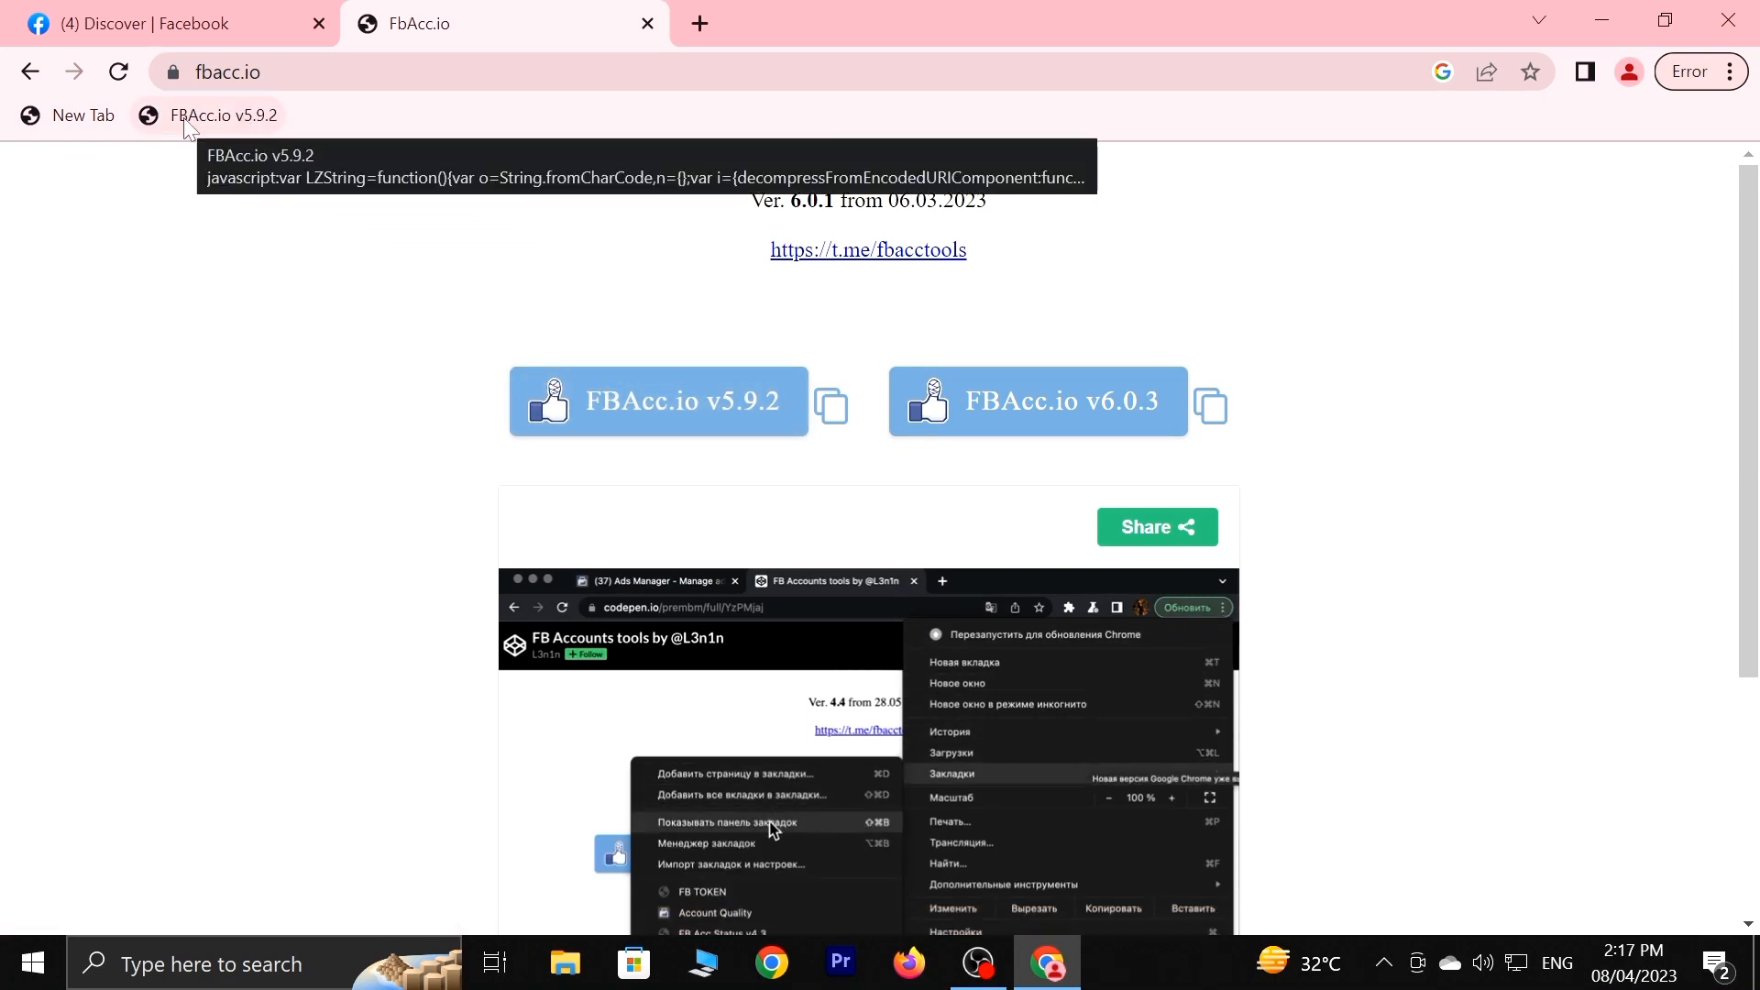
left_click(648, 23)
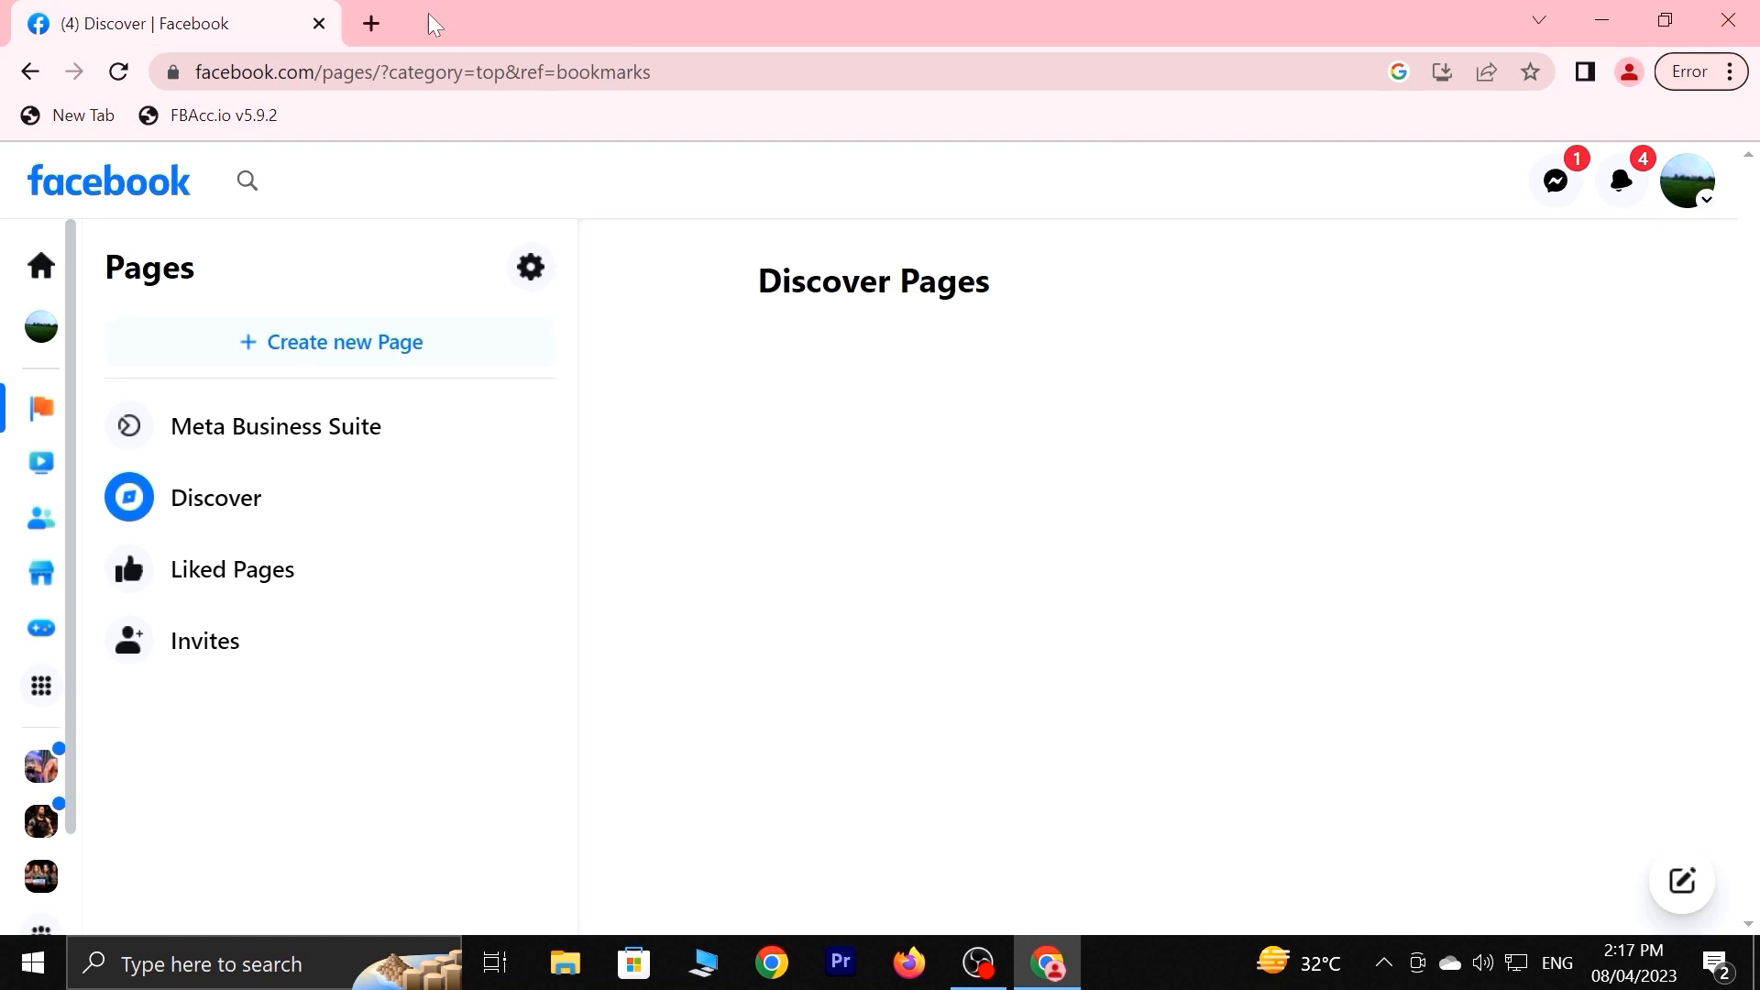
From a new Google 'facebook' search, launch the FBAcc.io v5.9.2 bookmark and confirm OK.
left_click(367, 26)
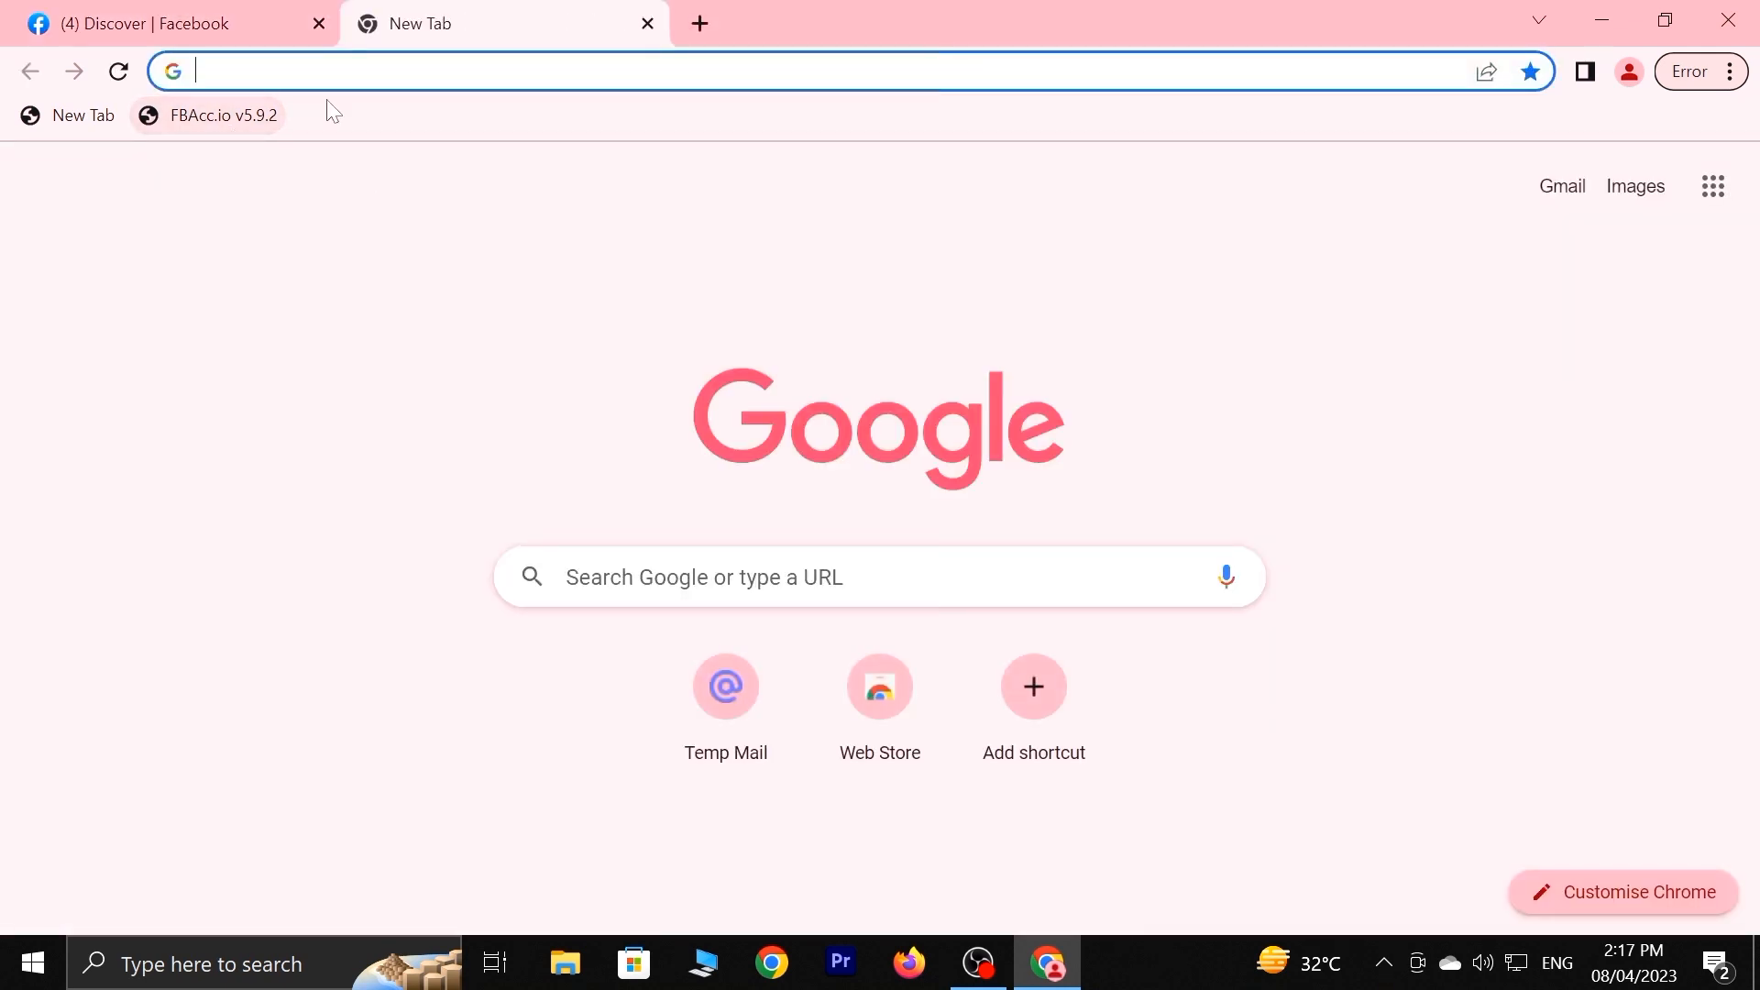
left_click(293, 26)
left_click(406, 35)
left_click(332, 40)
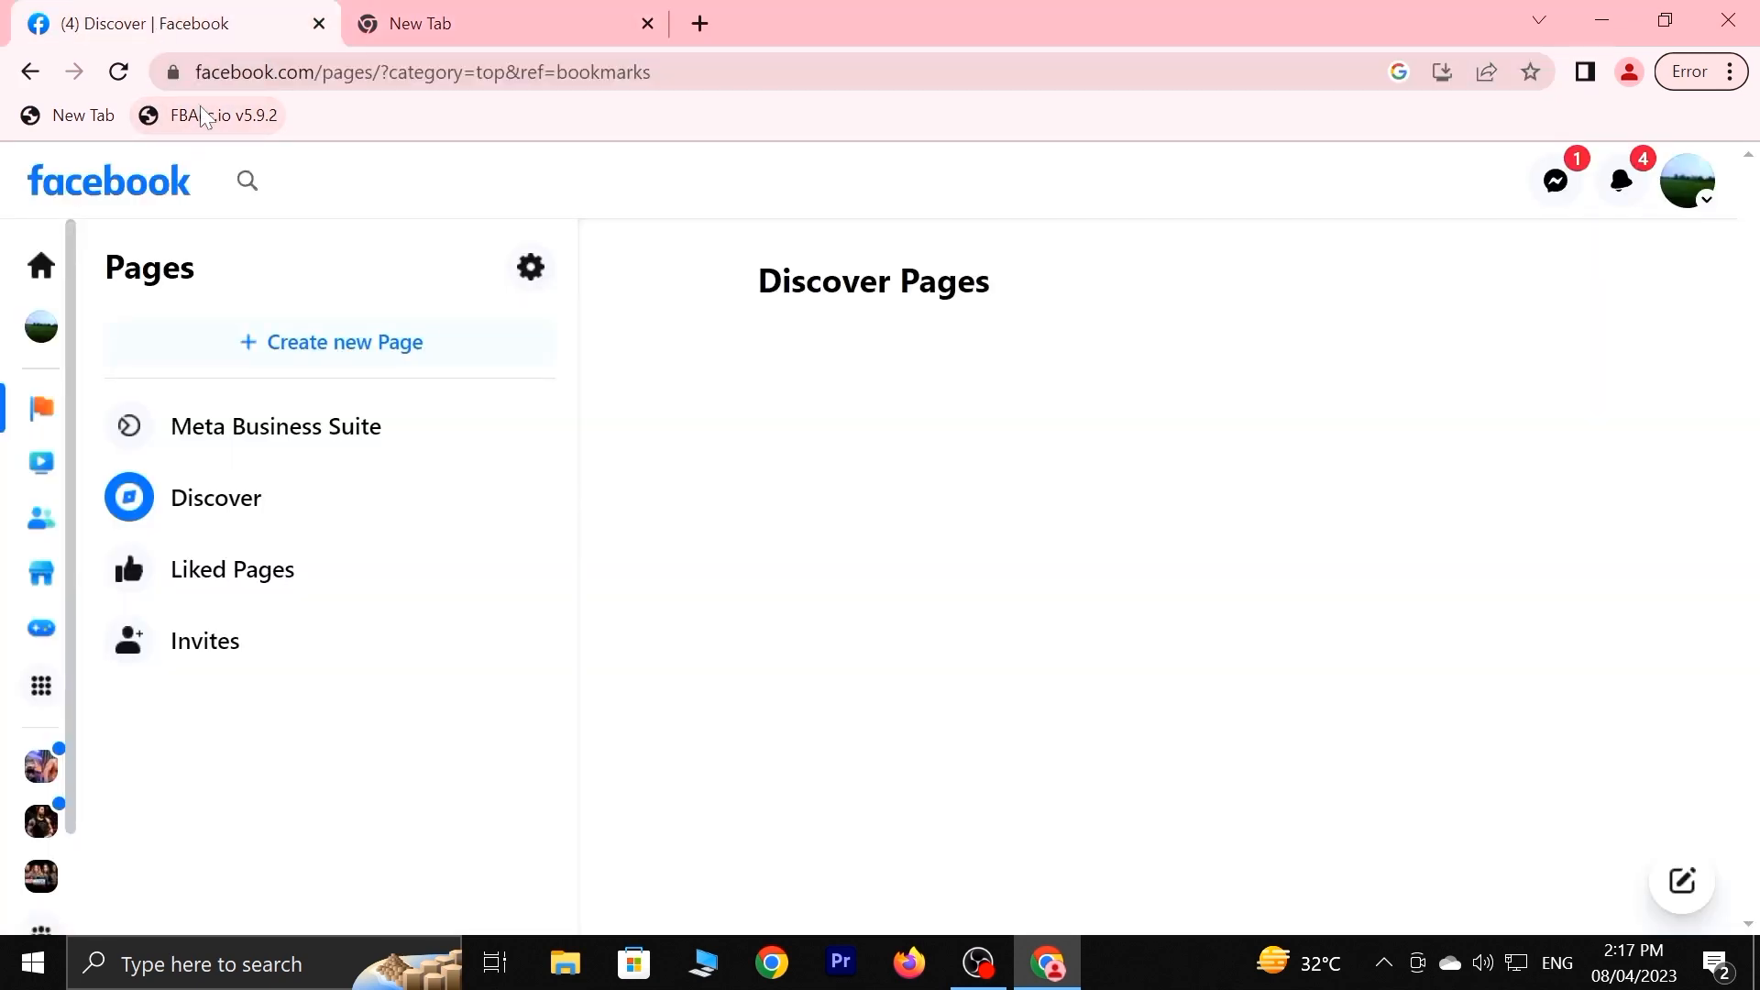
left_click(481, 11)
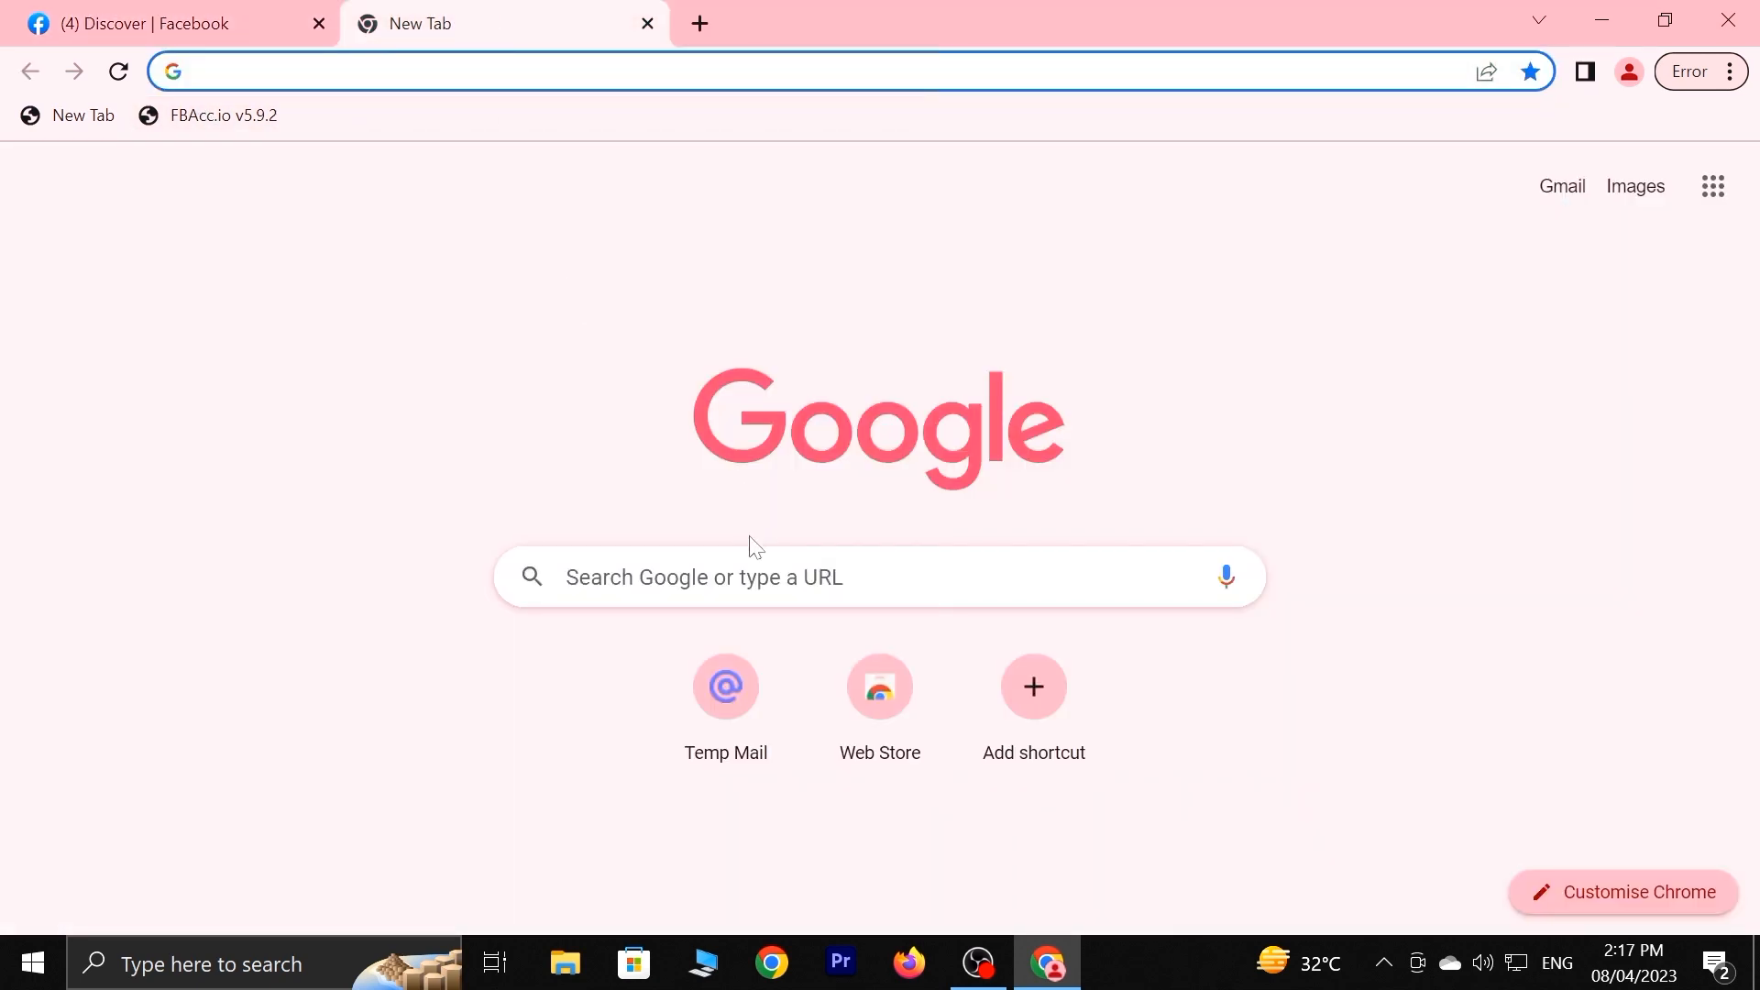
left_click(756, 569)
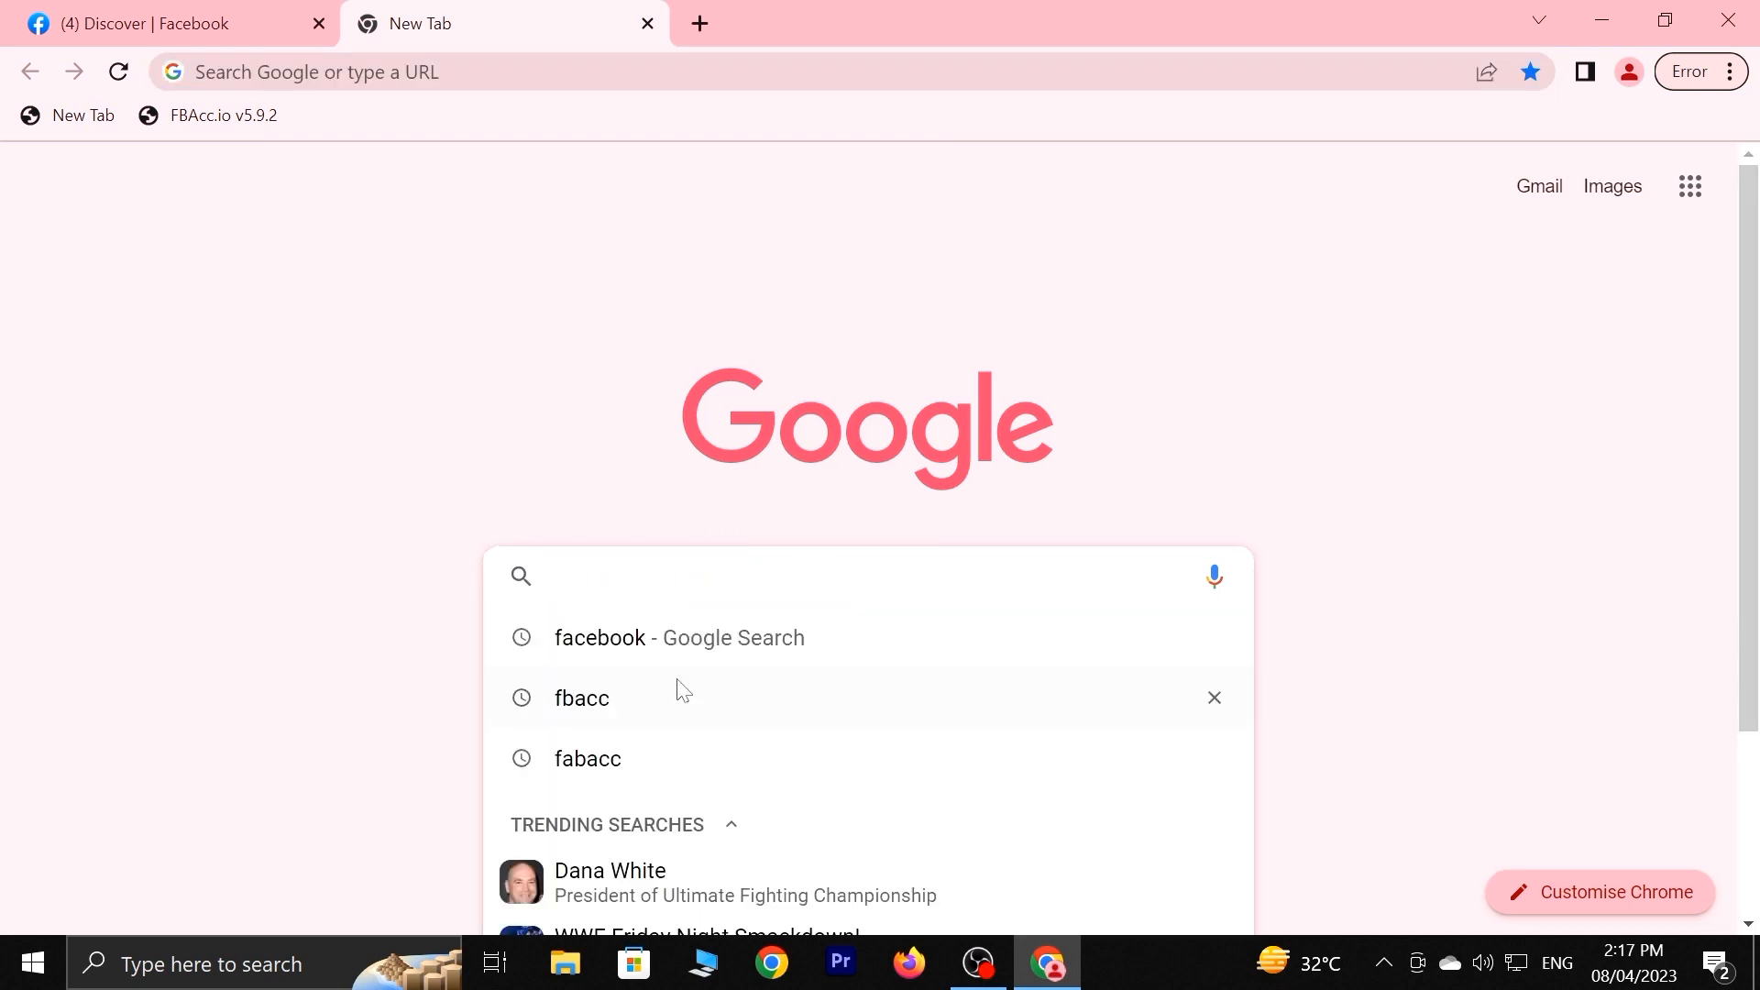
left_click(672, 642)
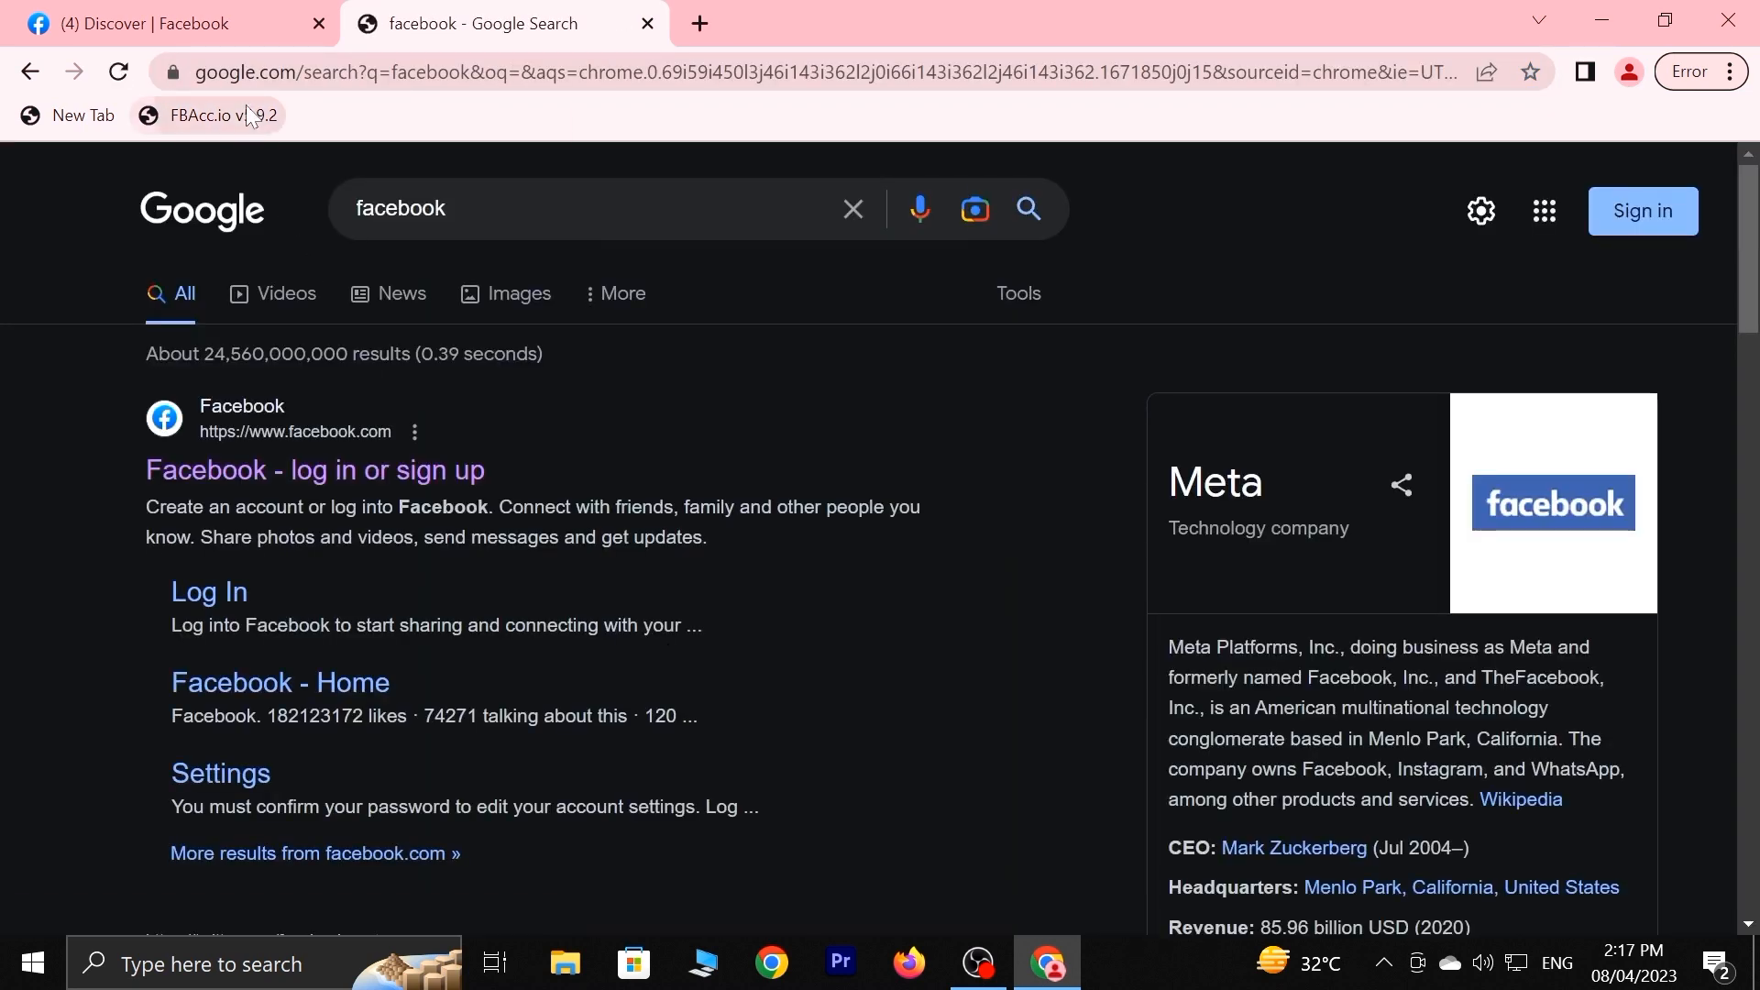
left_click(220, 115)
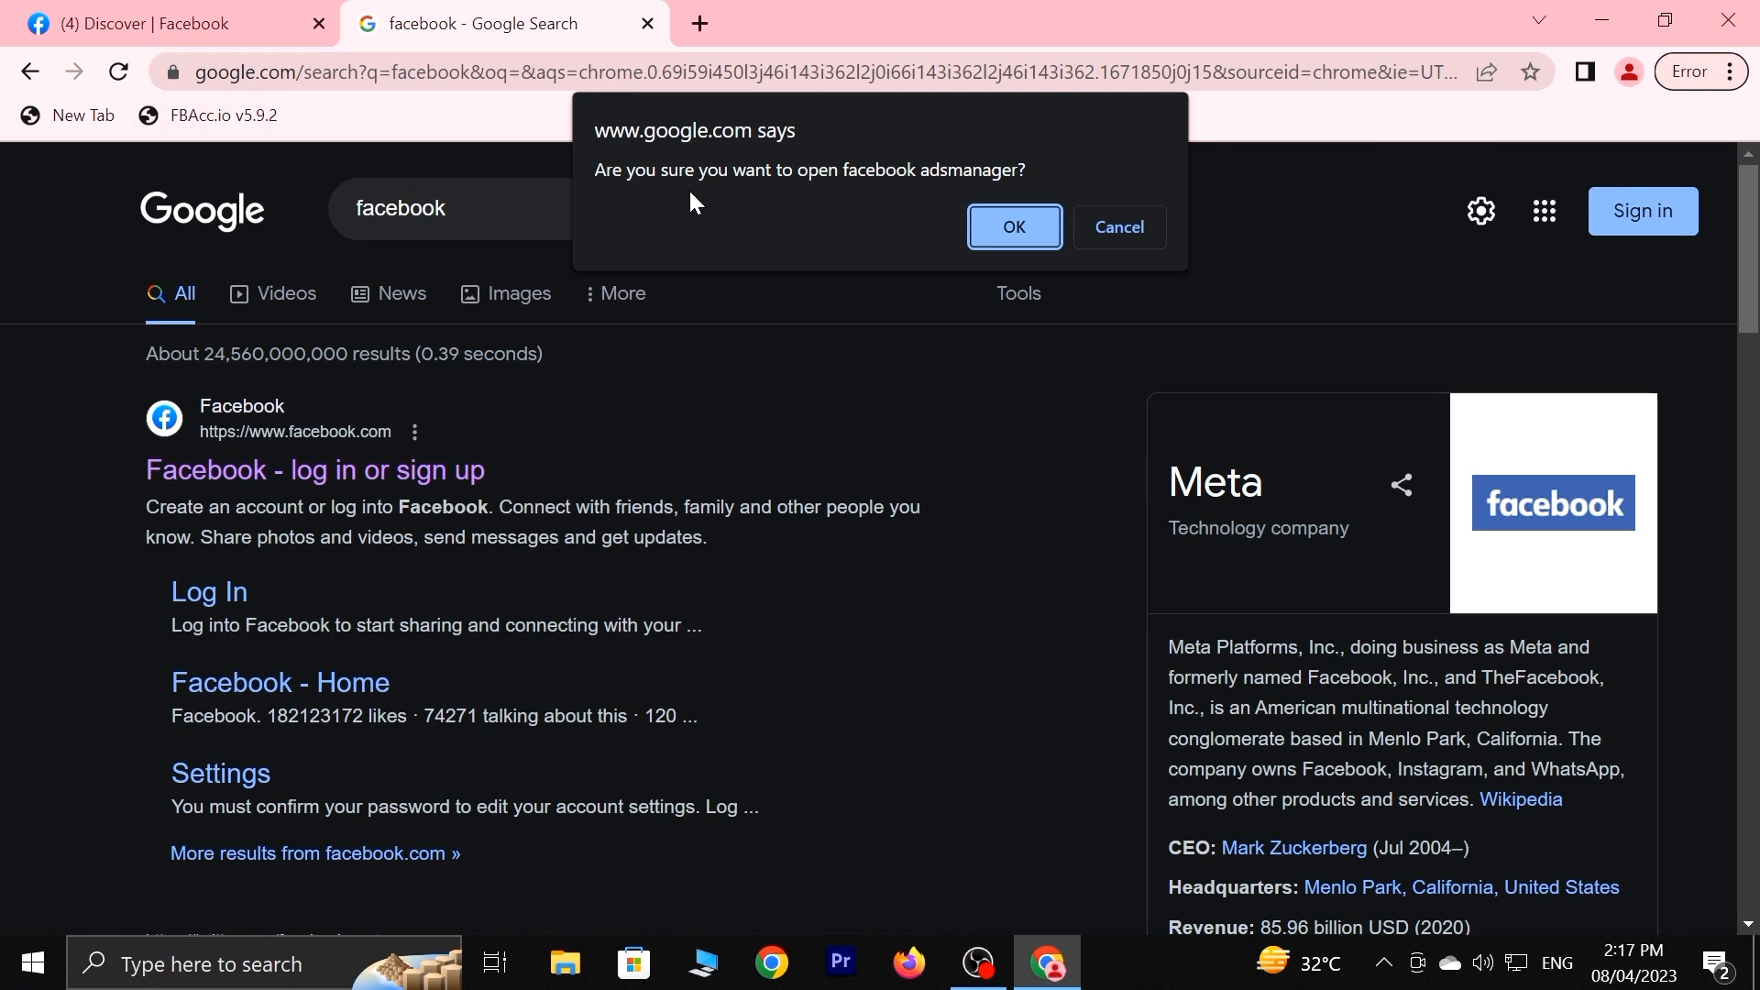
left_click(1023, 229)
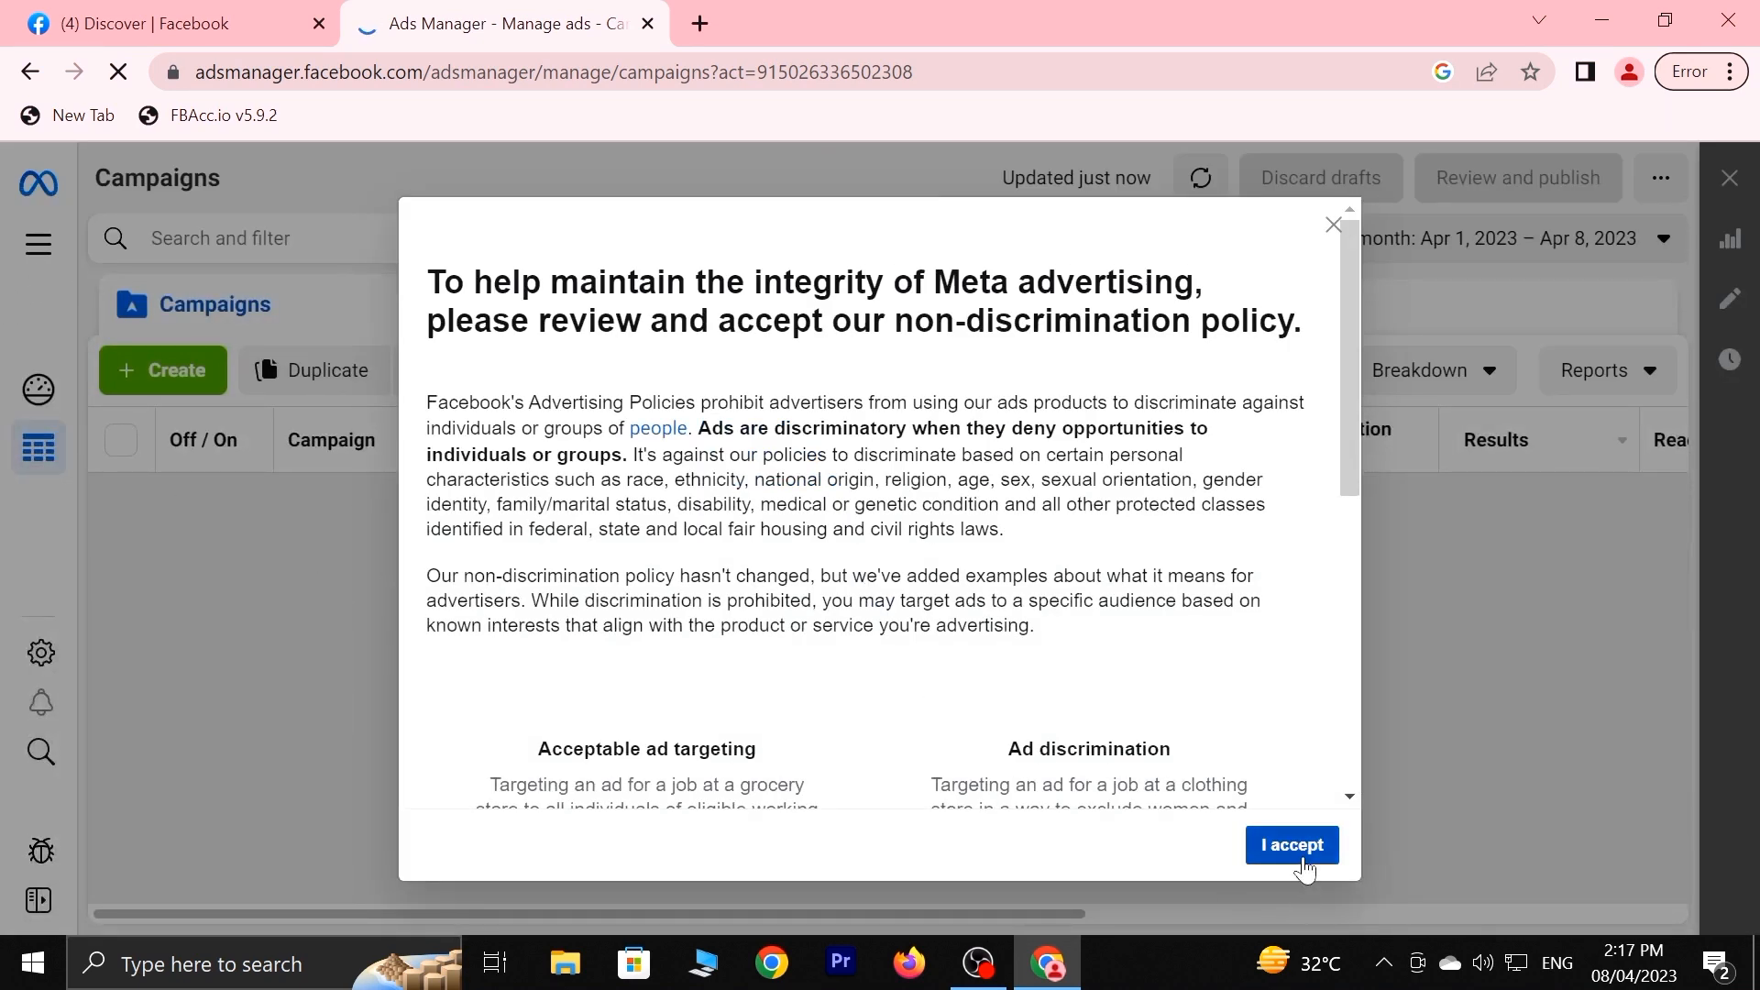
Accept the non-discrimination policy, dismiss the payment-method notice, and open the FBAcc.io panel.
left_click(1296, 849)
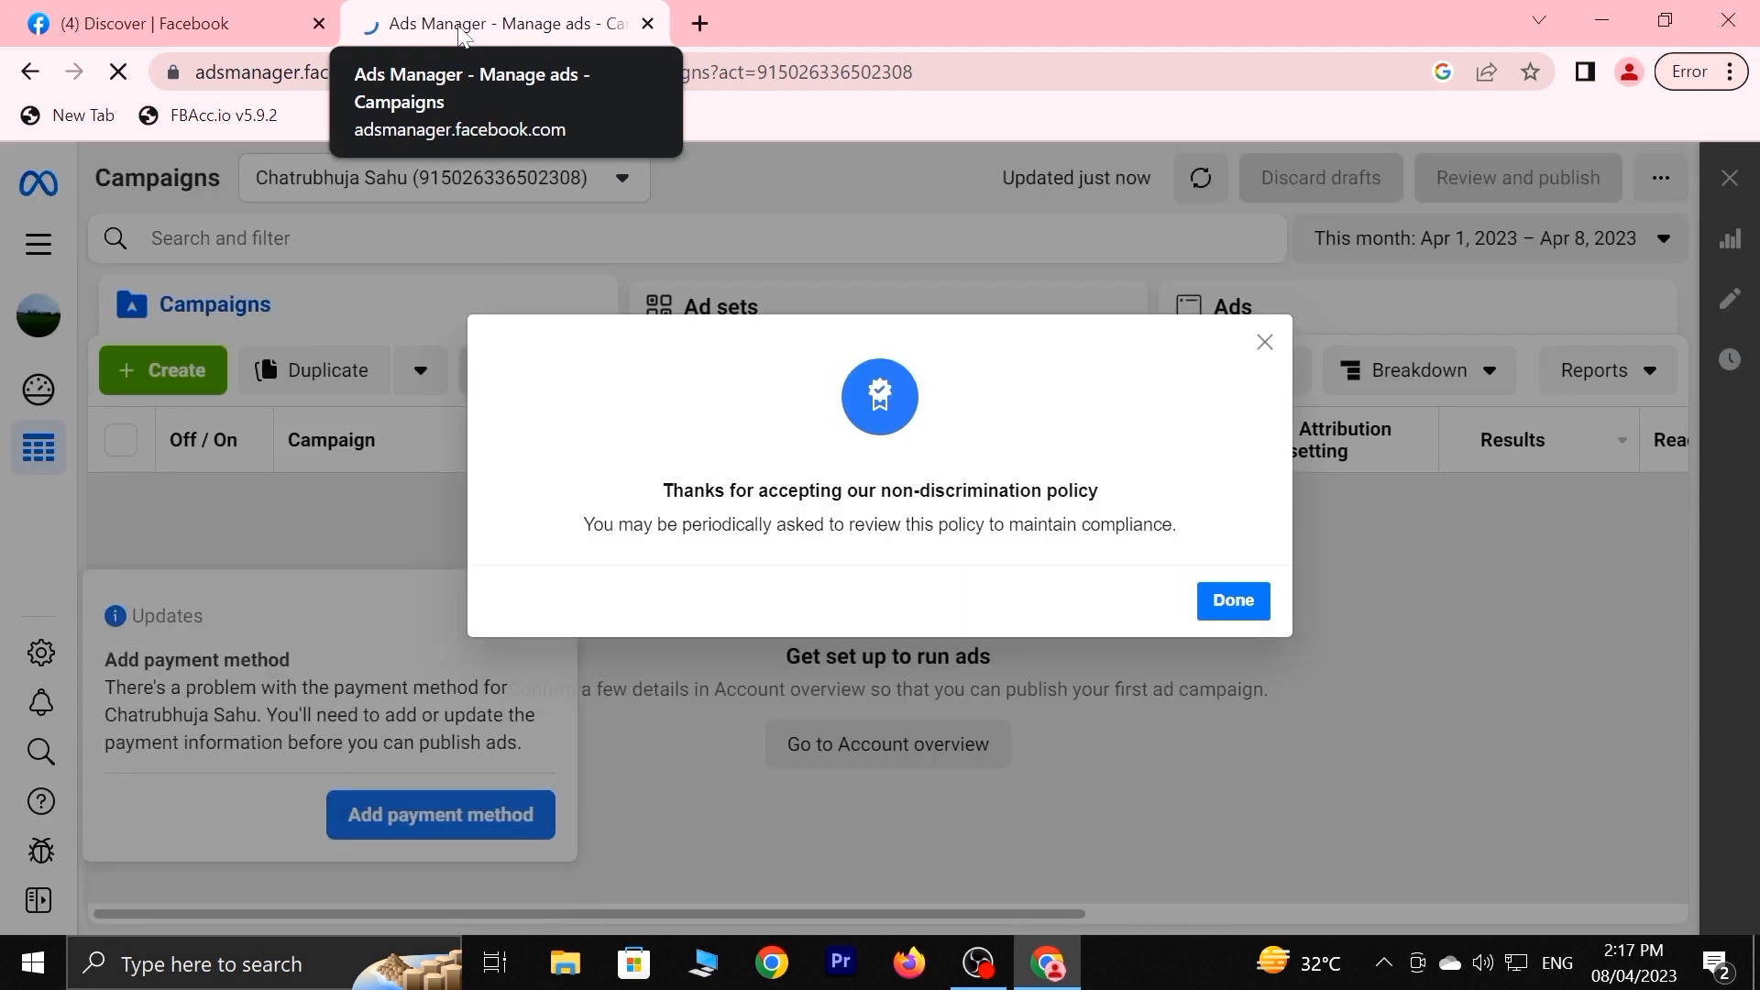
left_click(1231, 602)
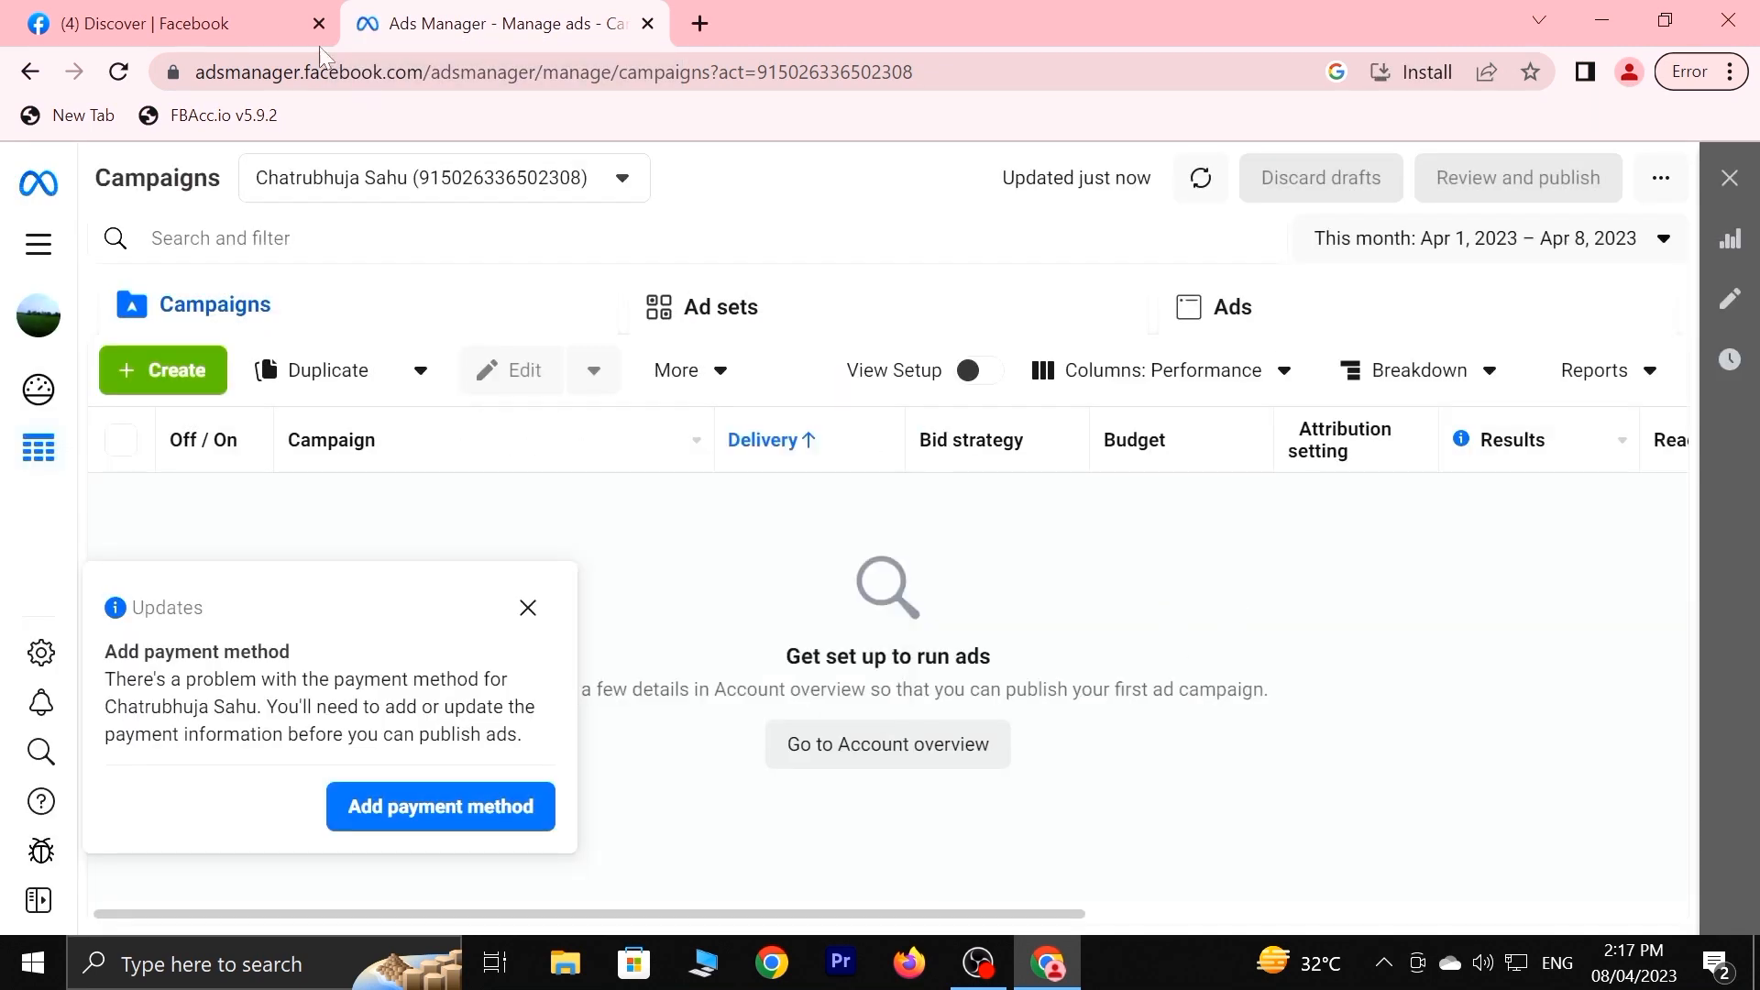
left_click(530, 608)
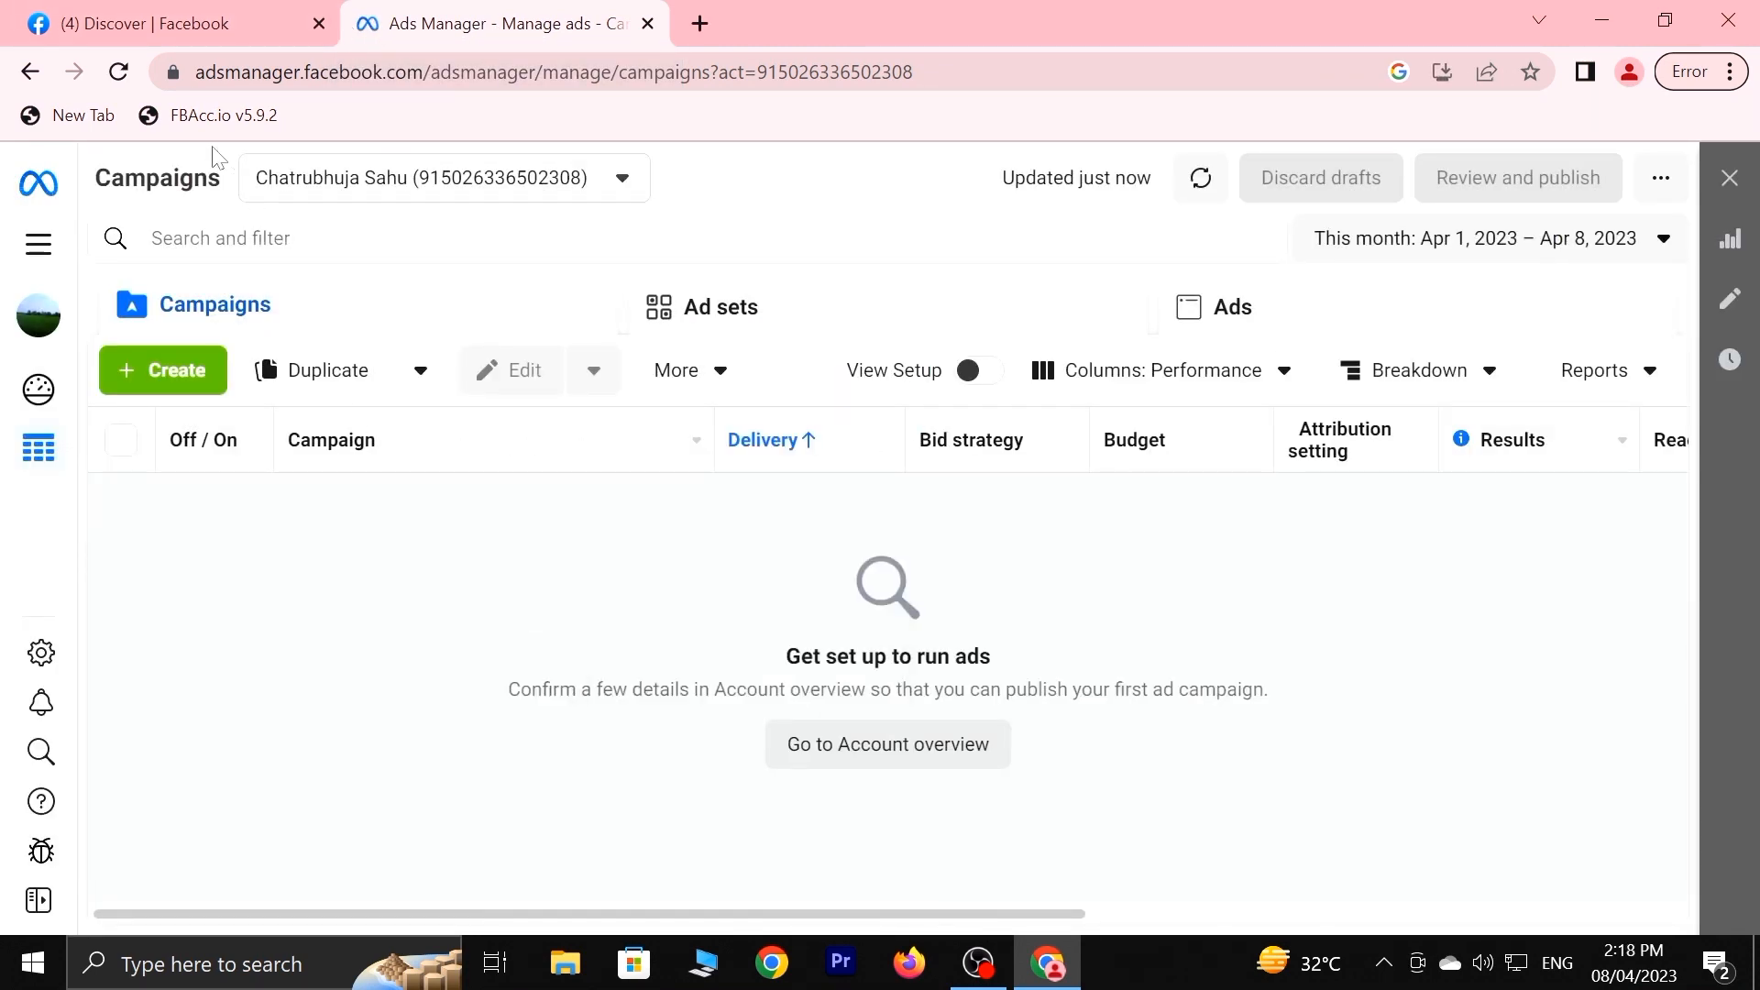
left_click(193, 126)
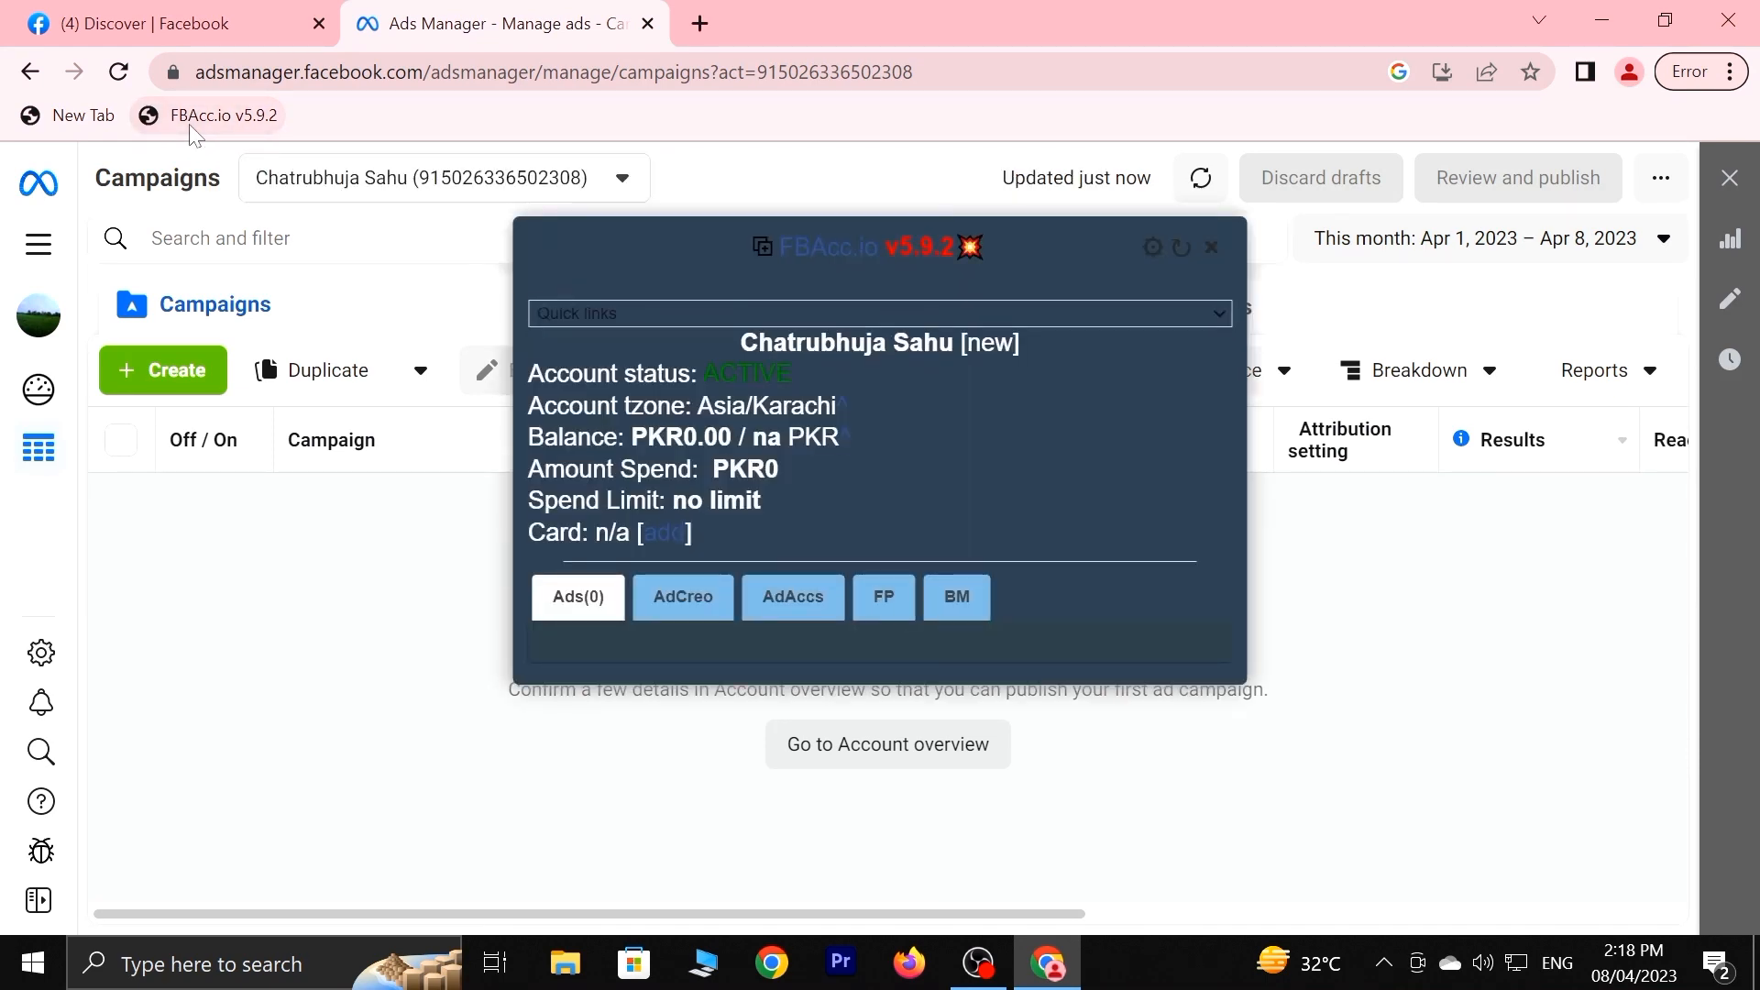
In the panel's FP tab, start a new page with category Gamer and style Old.
left_click(899, 605)
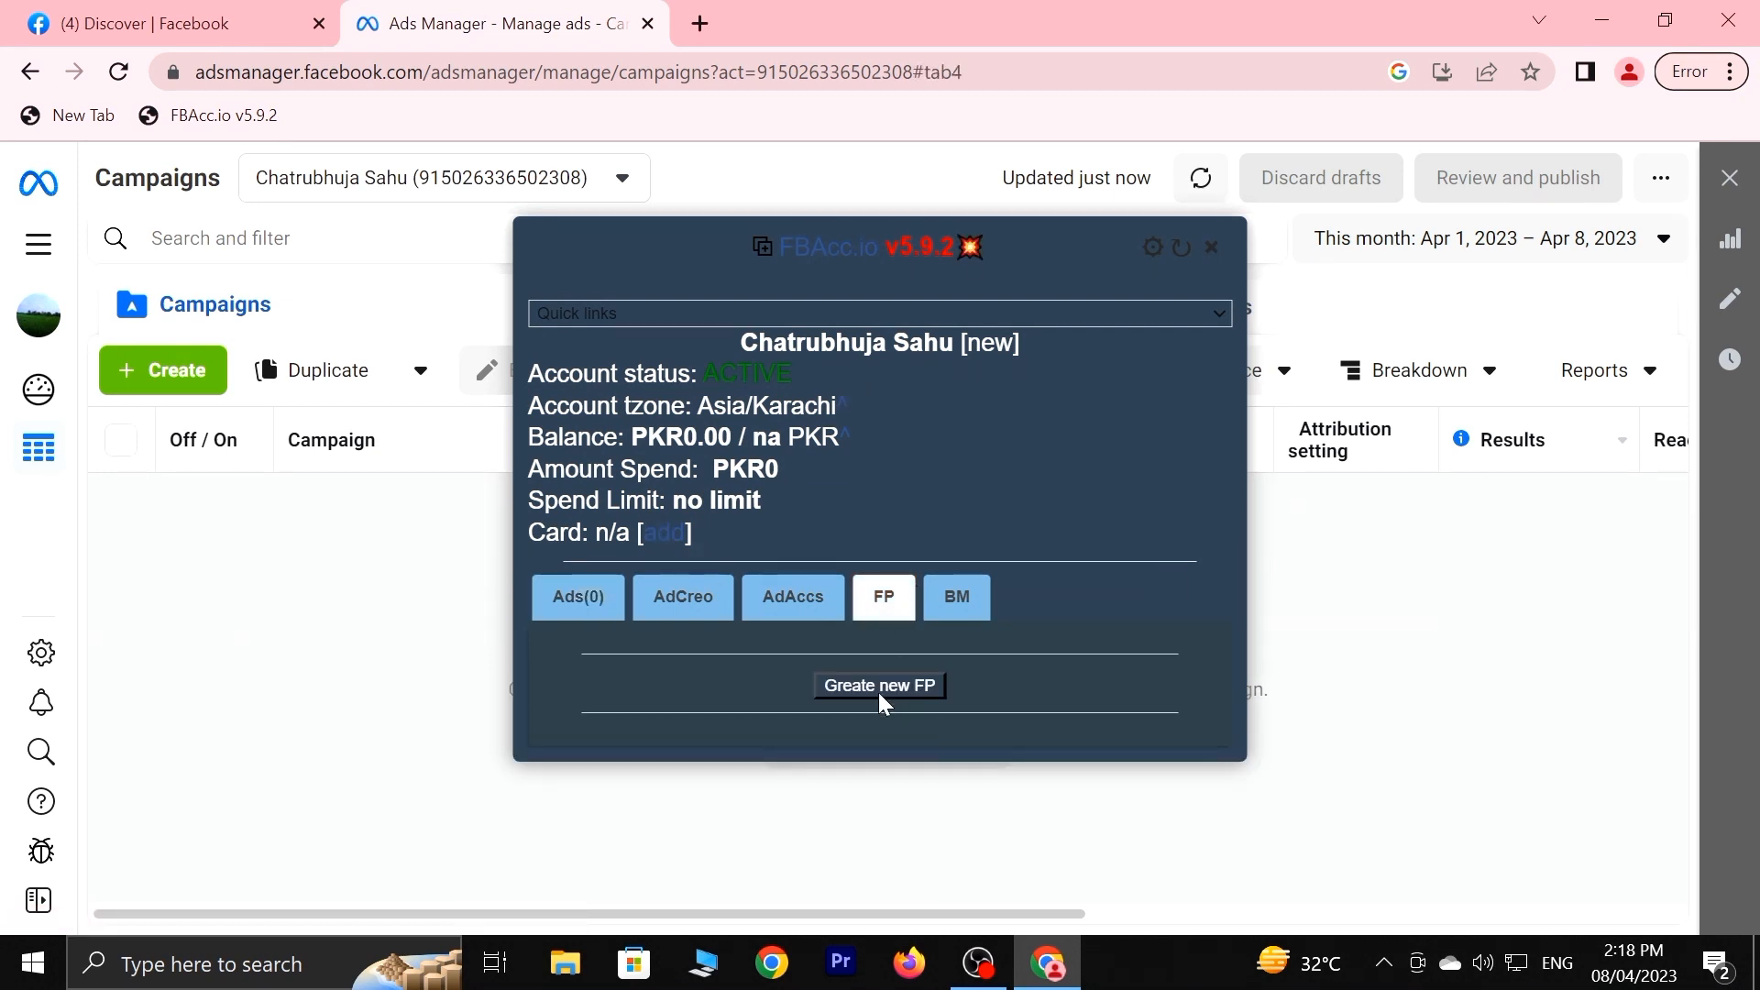
left_click(877, 689)
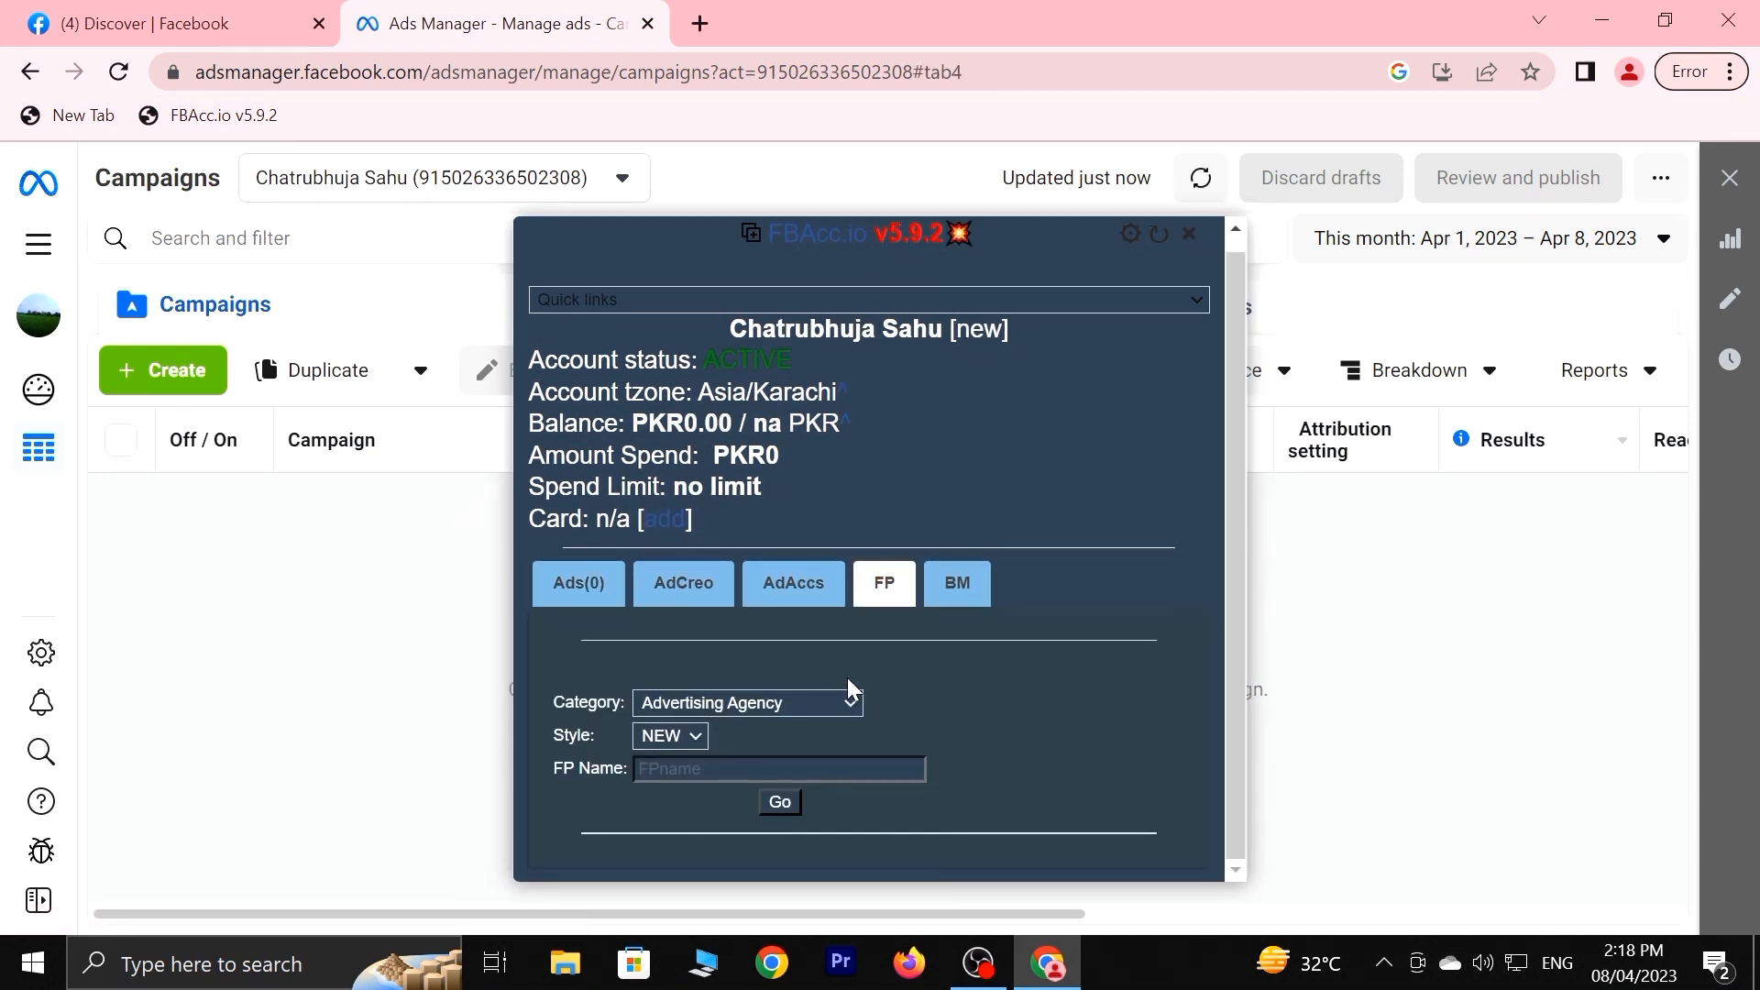
left_click(812, 702)
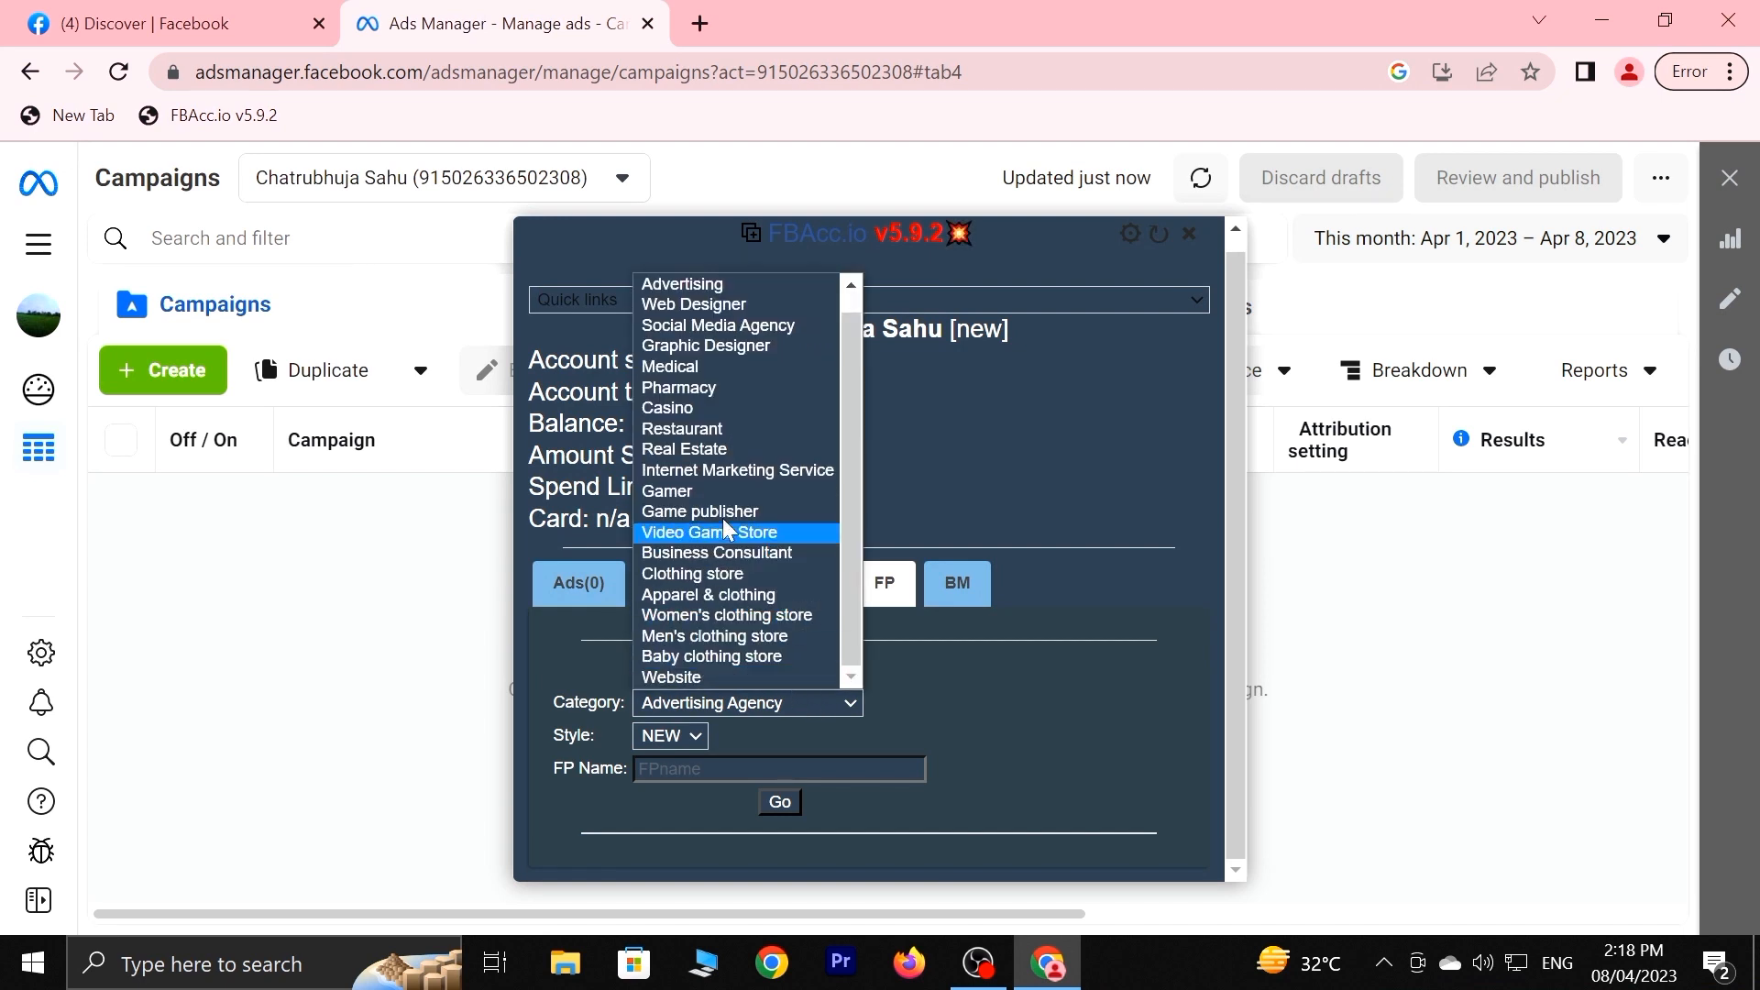
scroll(706, 421, "up", 1)
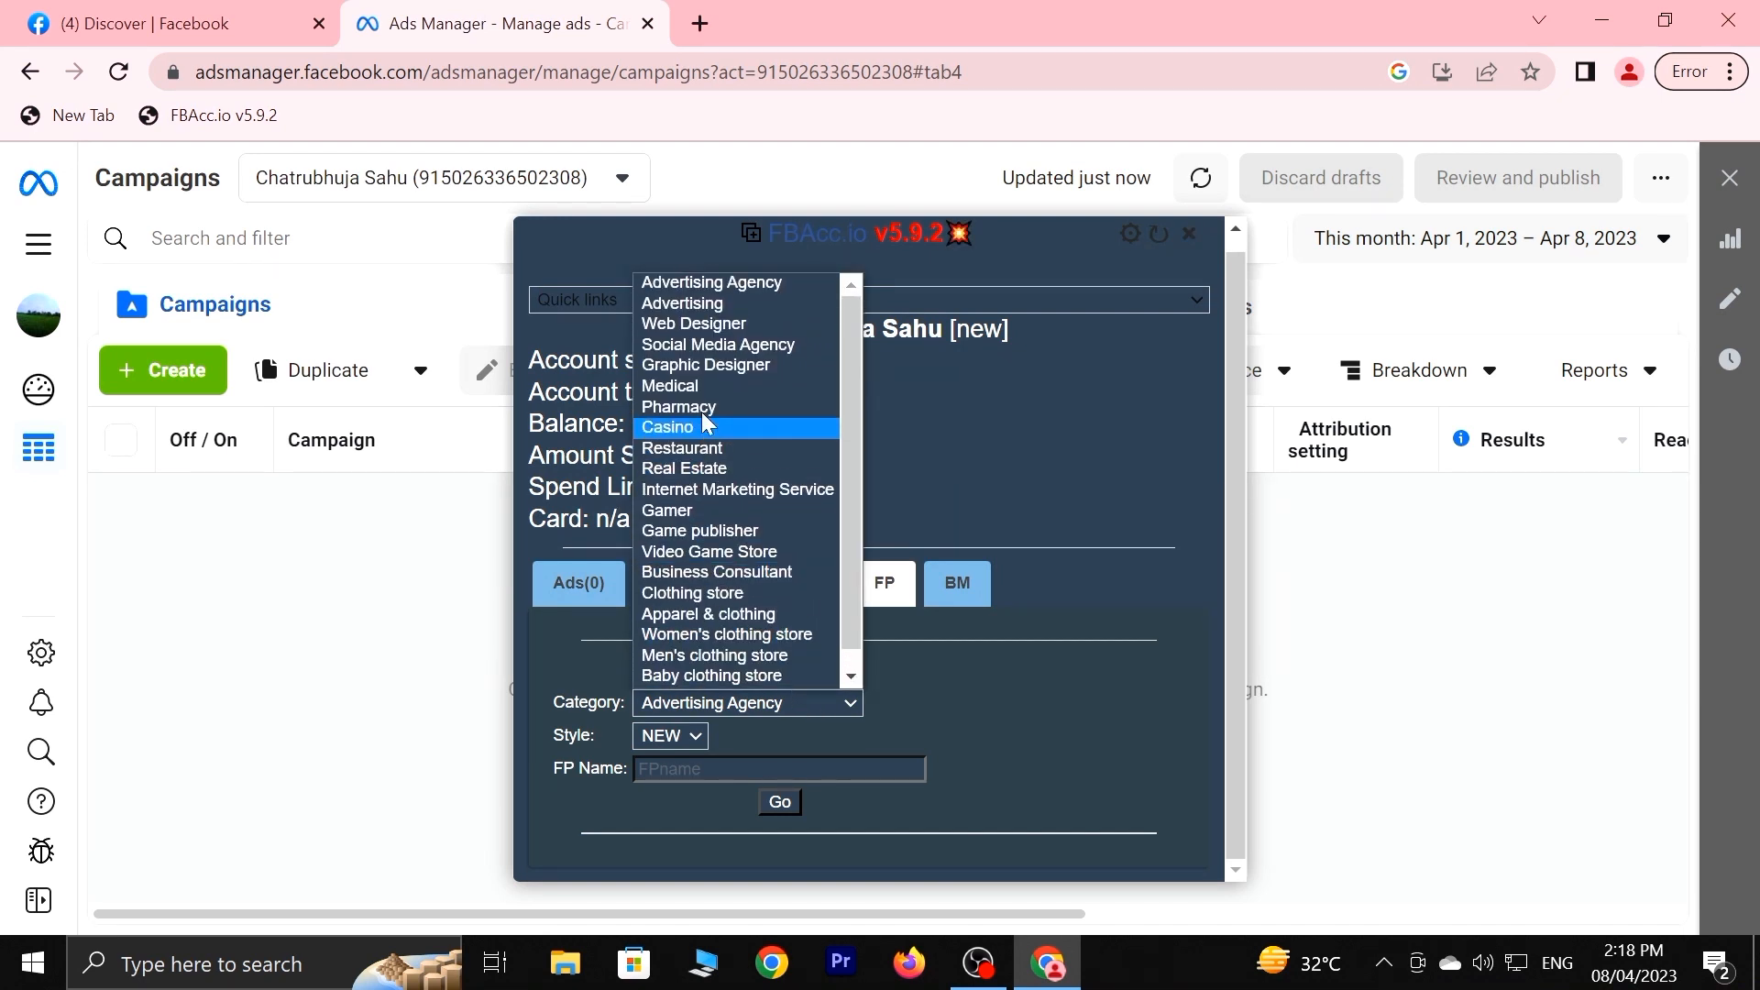
scroll(706, 427, "down", 1)
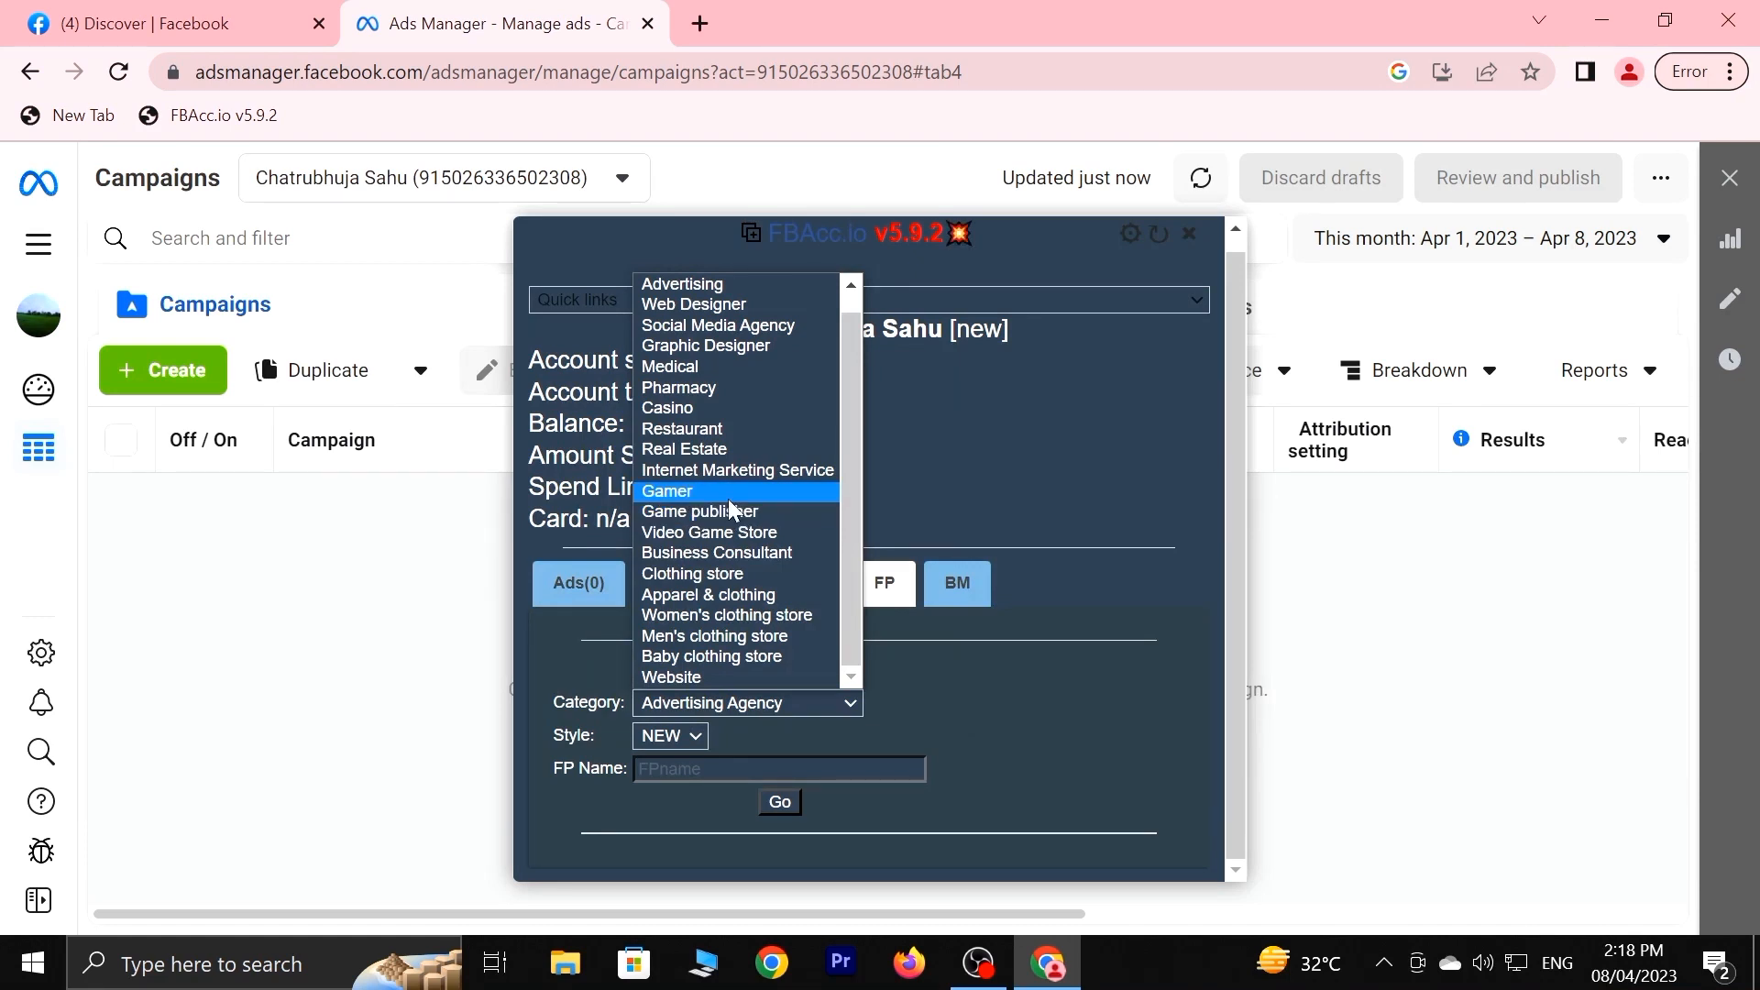
left_click(728, 499)
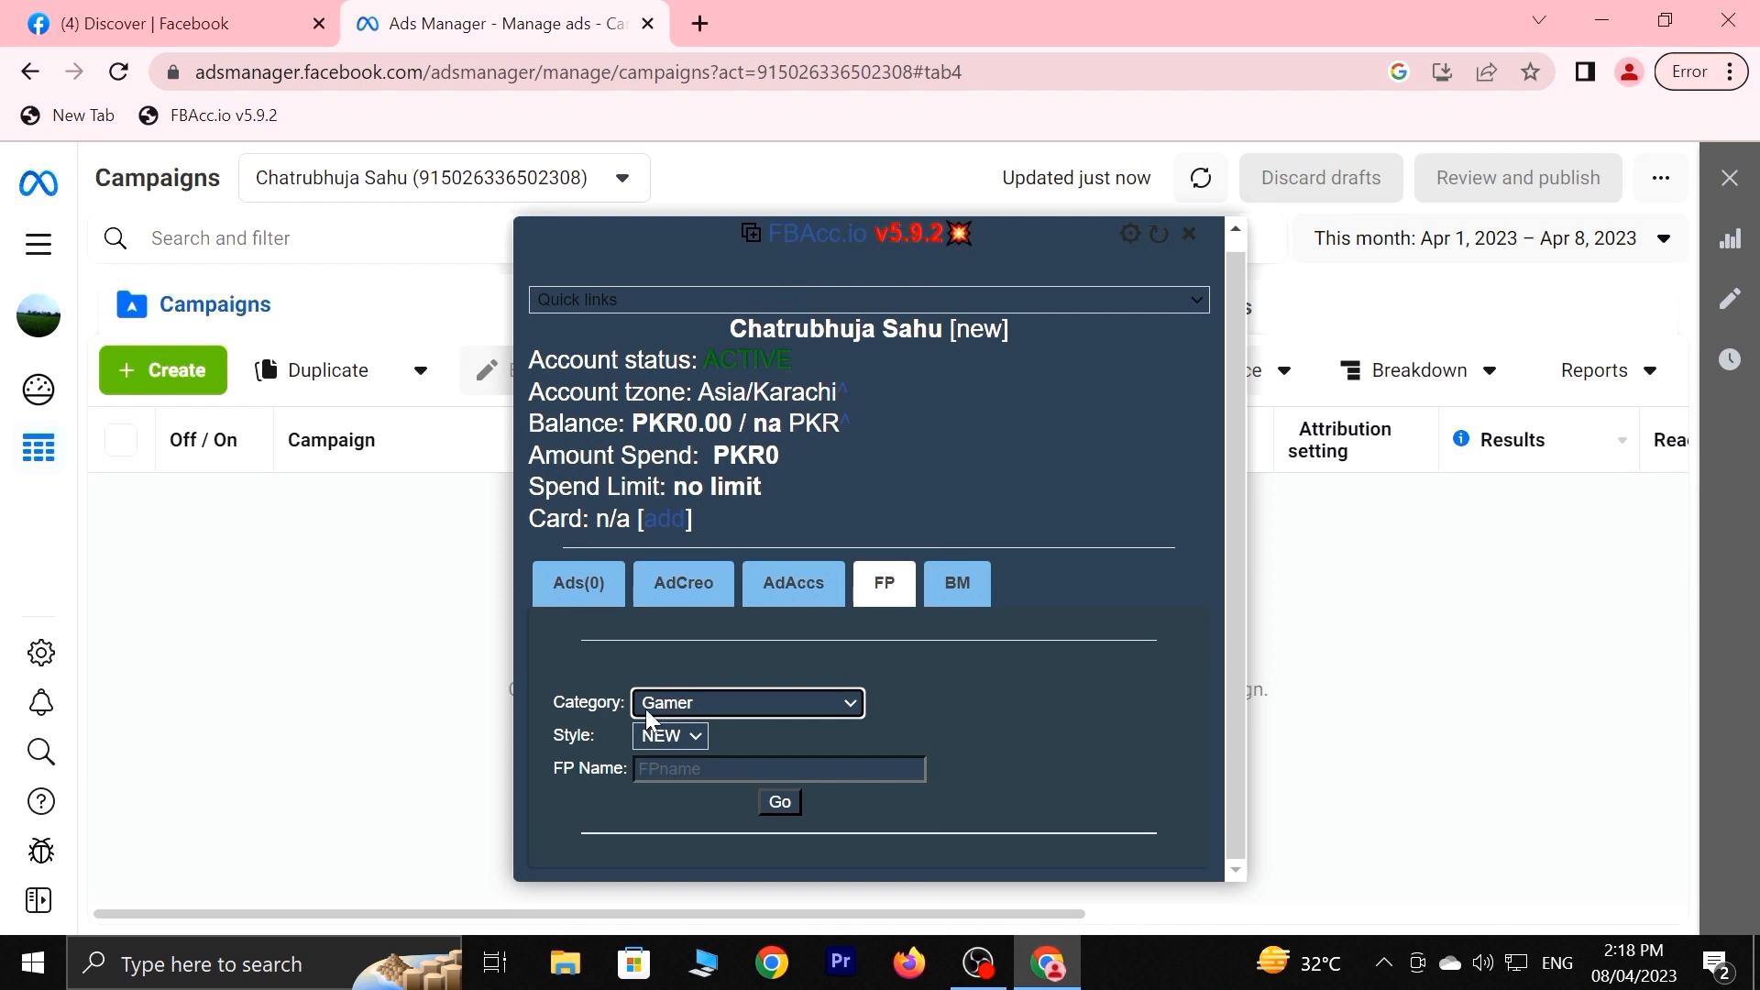
left_click(664, 750)
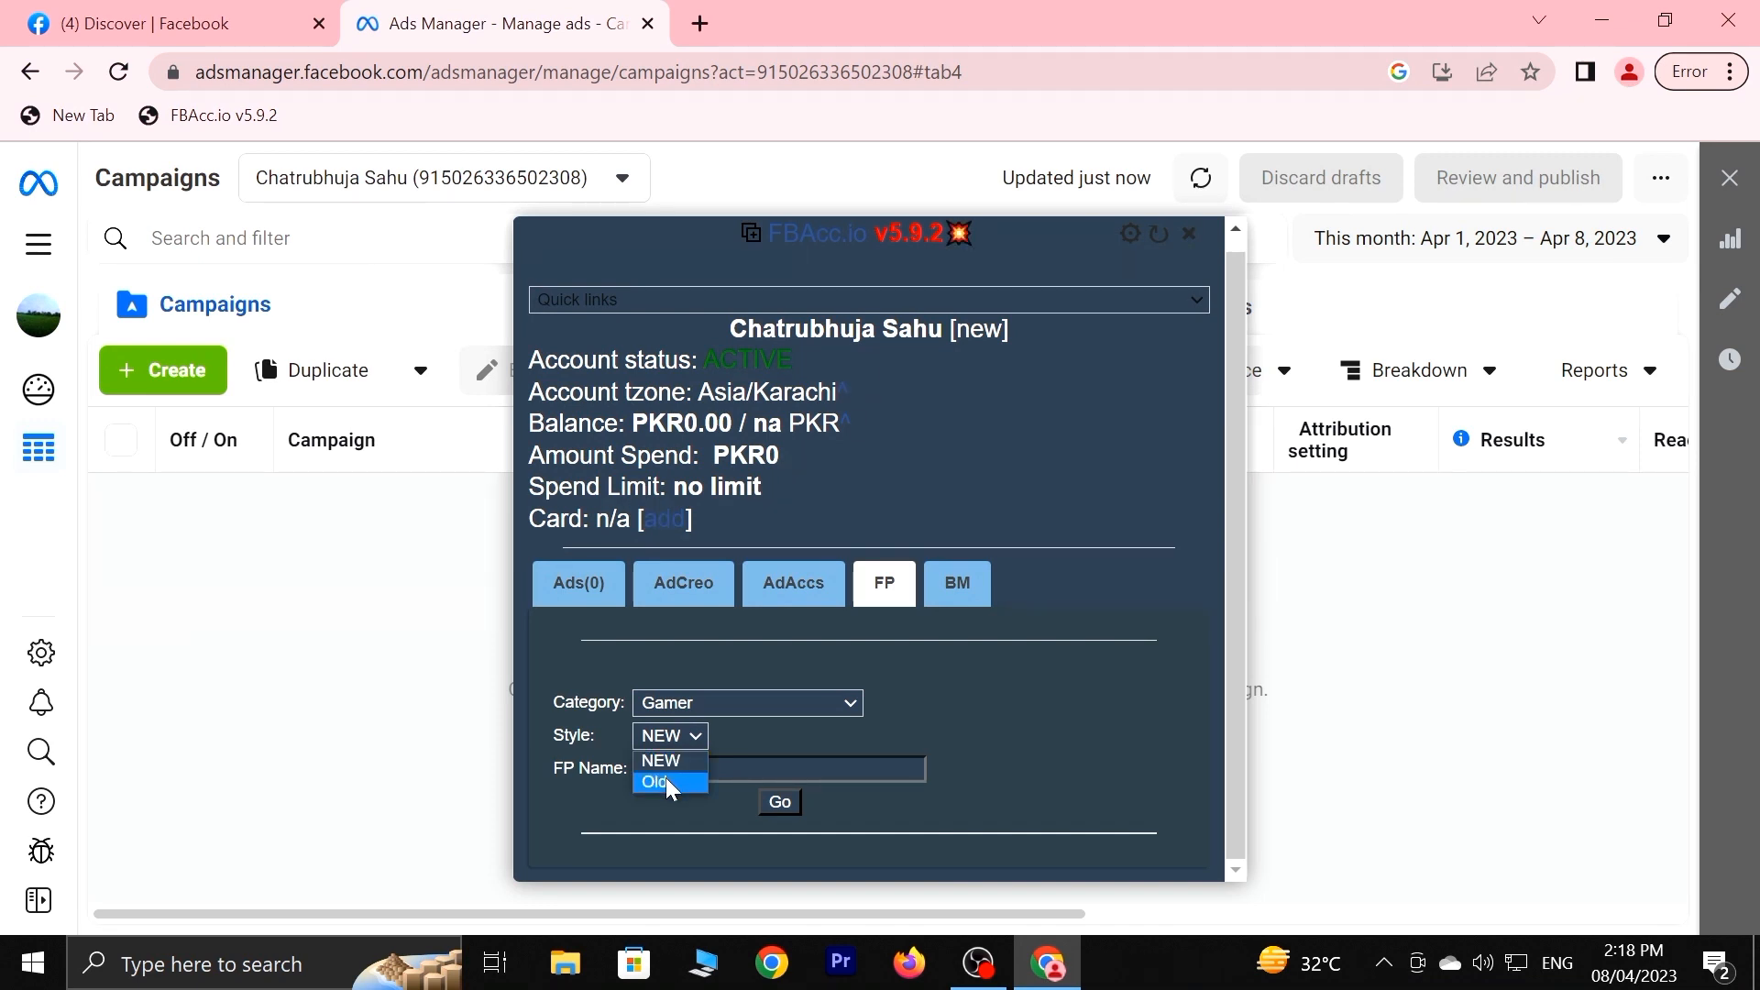
left_click(666, 780)
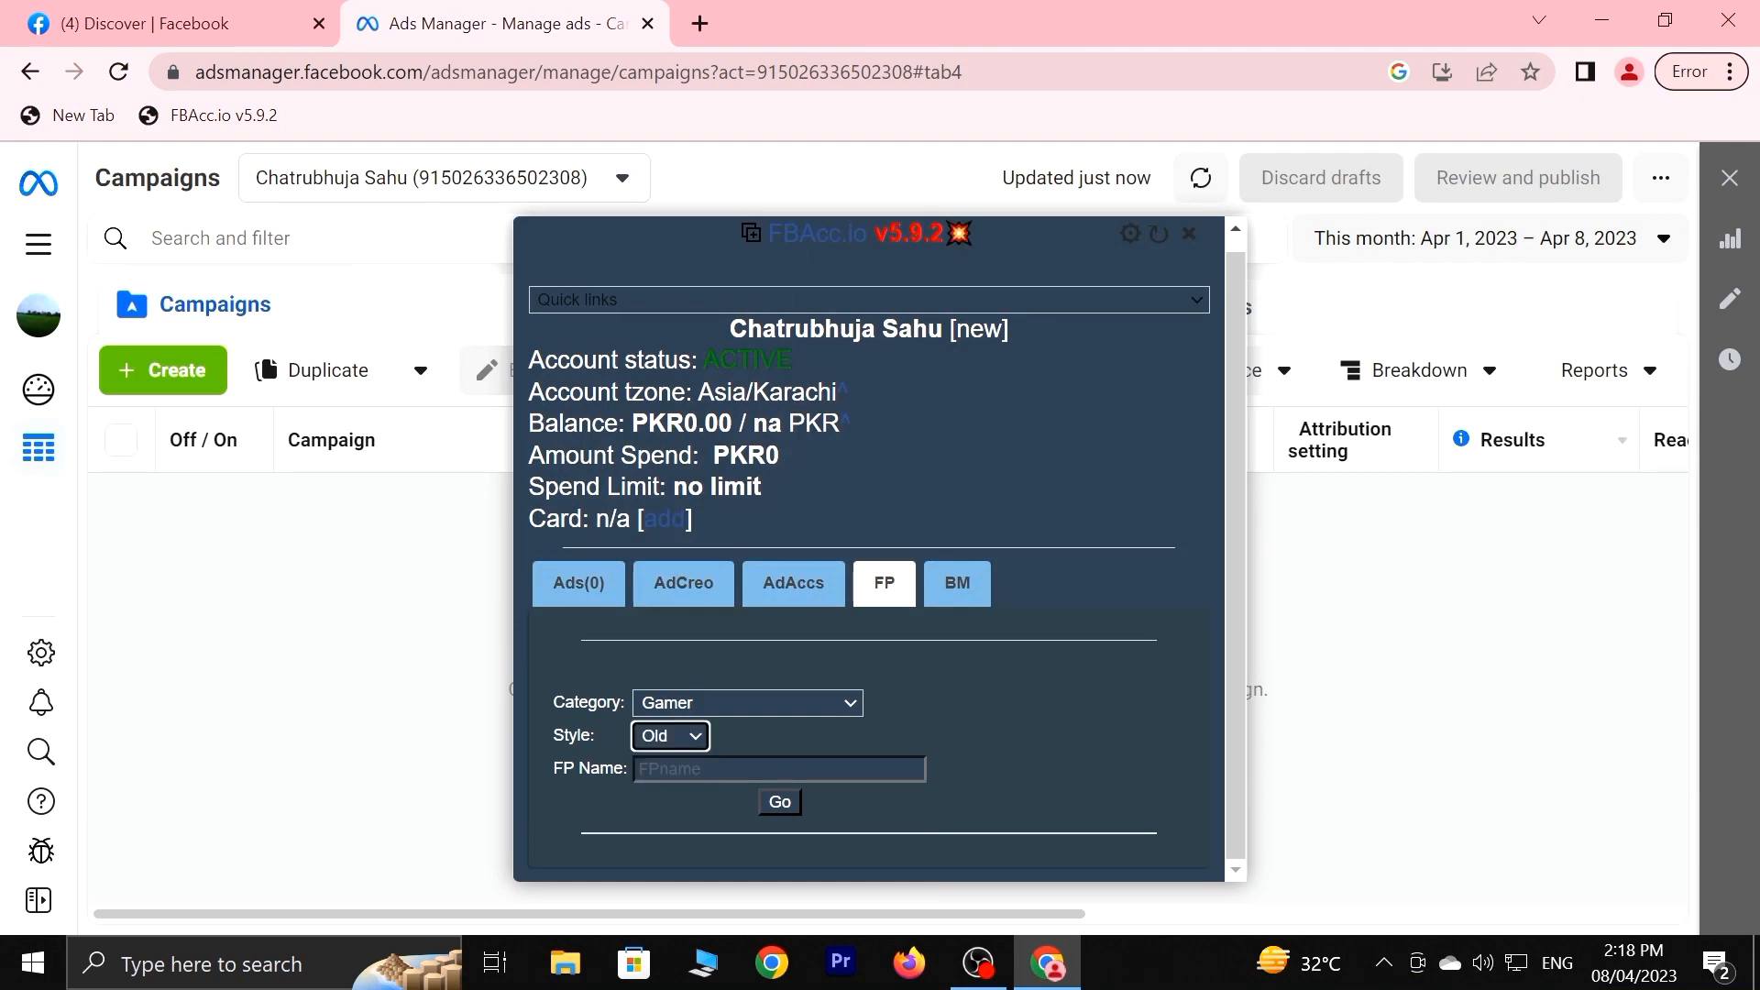
Try an initial page name, shortening it after each invalid-name warning.
left_click(697, 769)
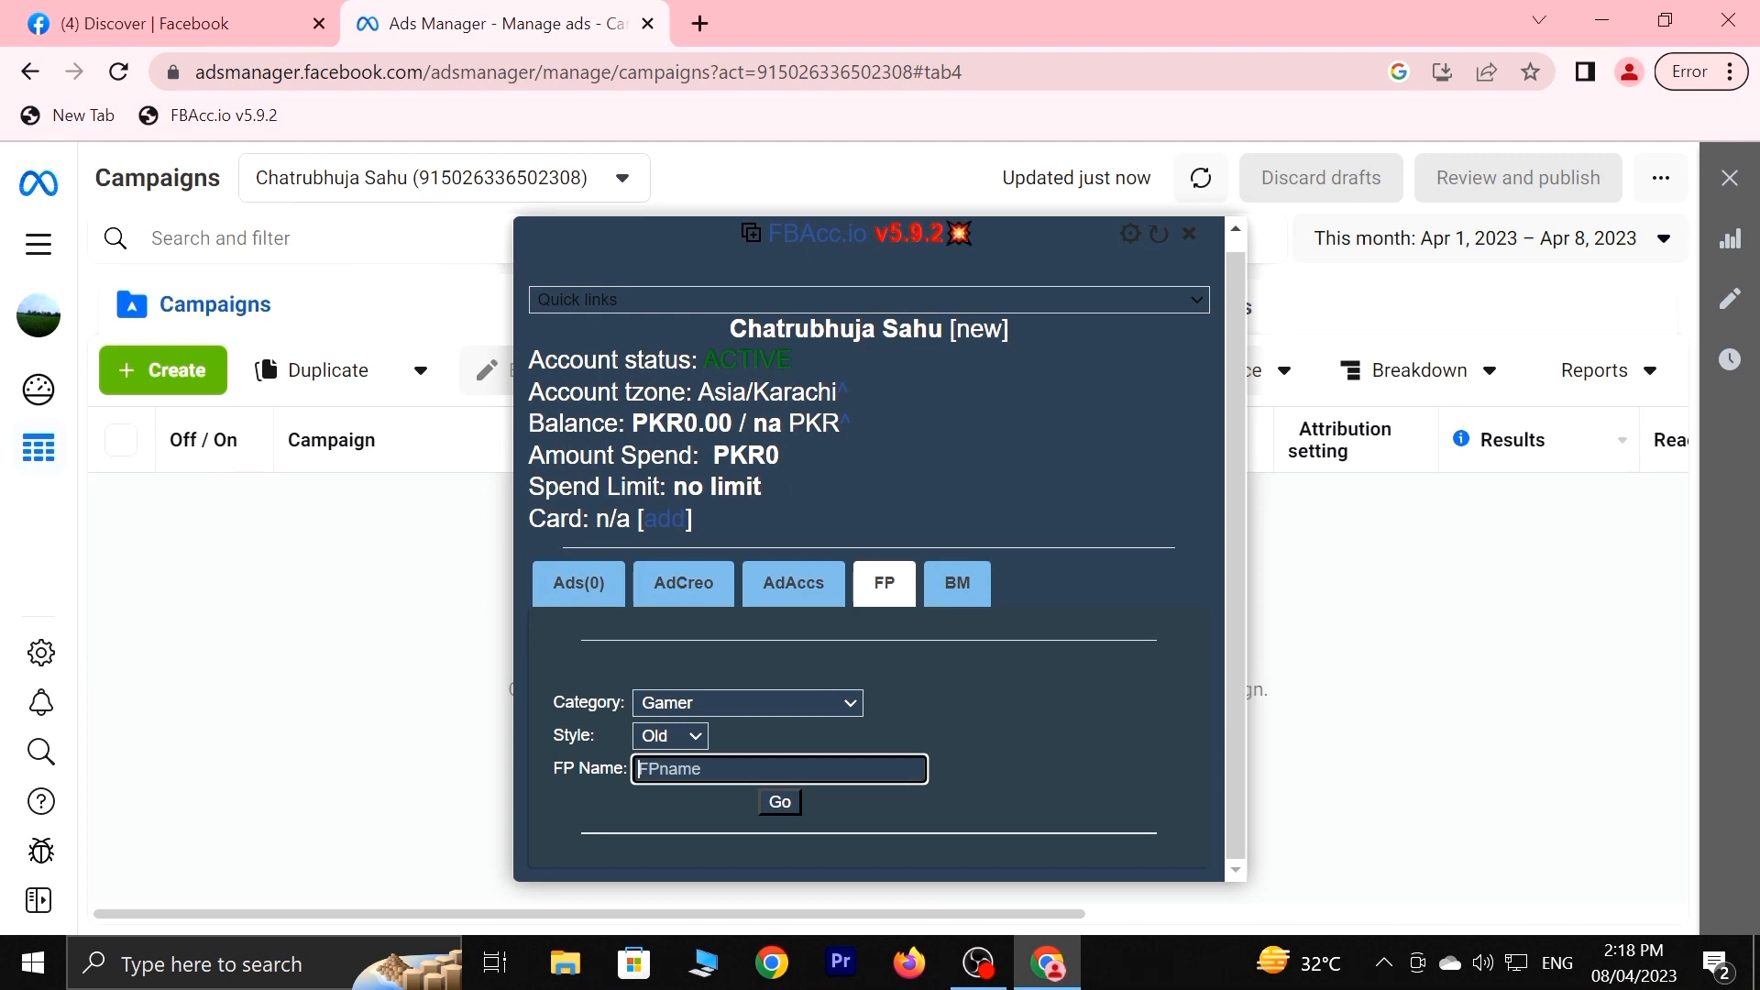
type("I")
type("aka")
type("mi")
type("12")
left_click(776, 806)
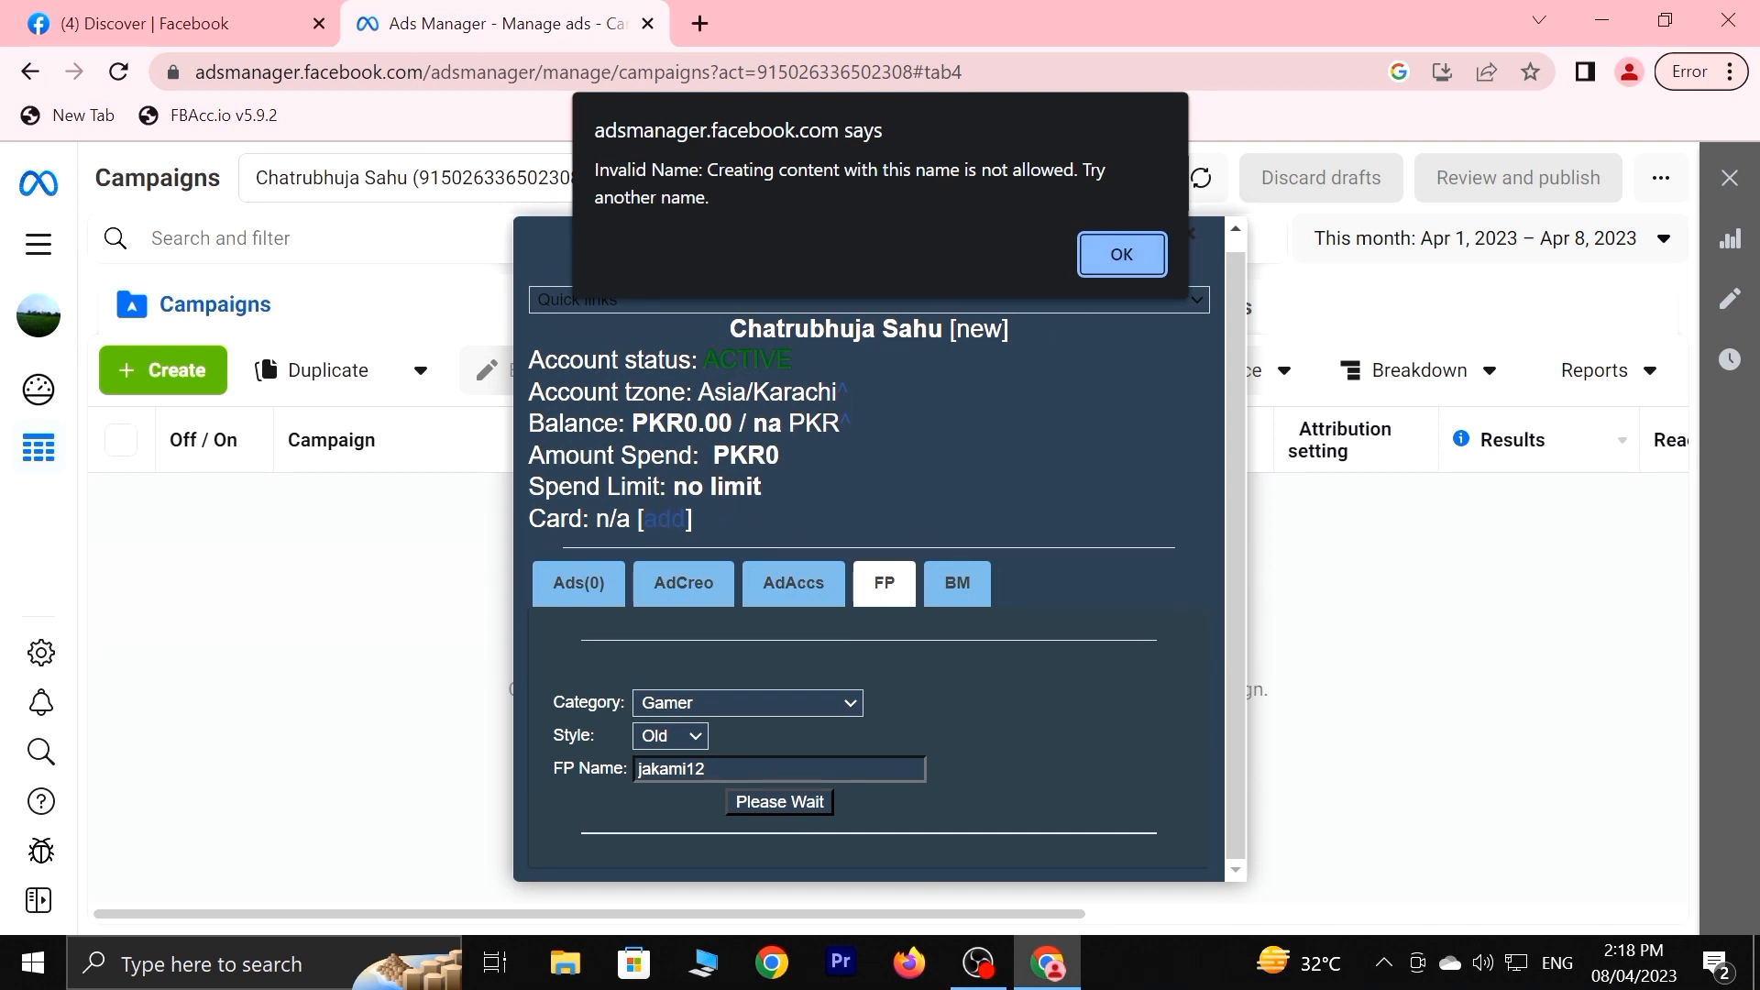
left_click(1124, 258)
left_click(738, 768)
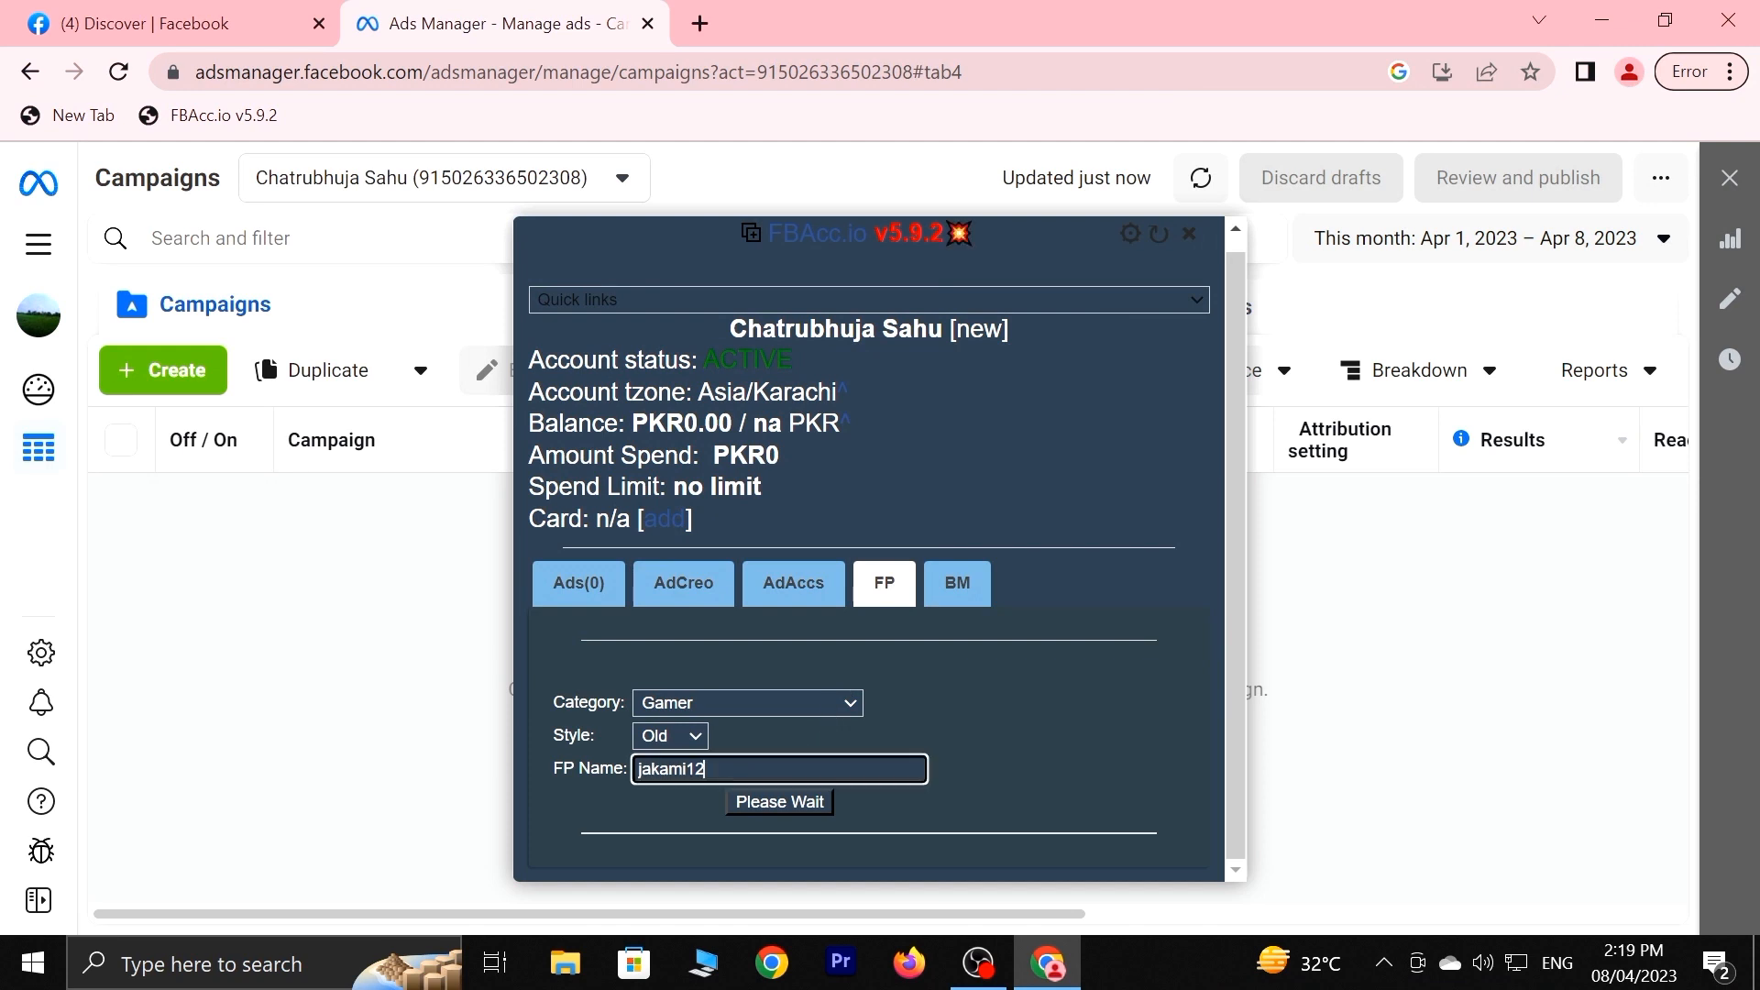
key("BackSpace")
key("BackSpace")
left_click(777, 800)
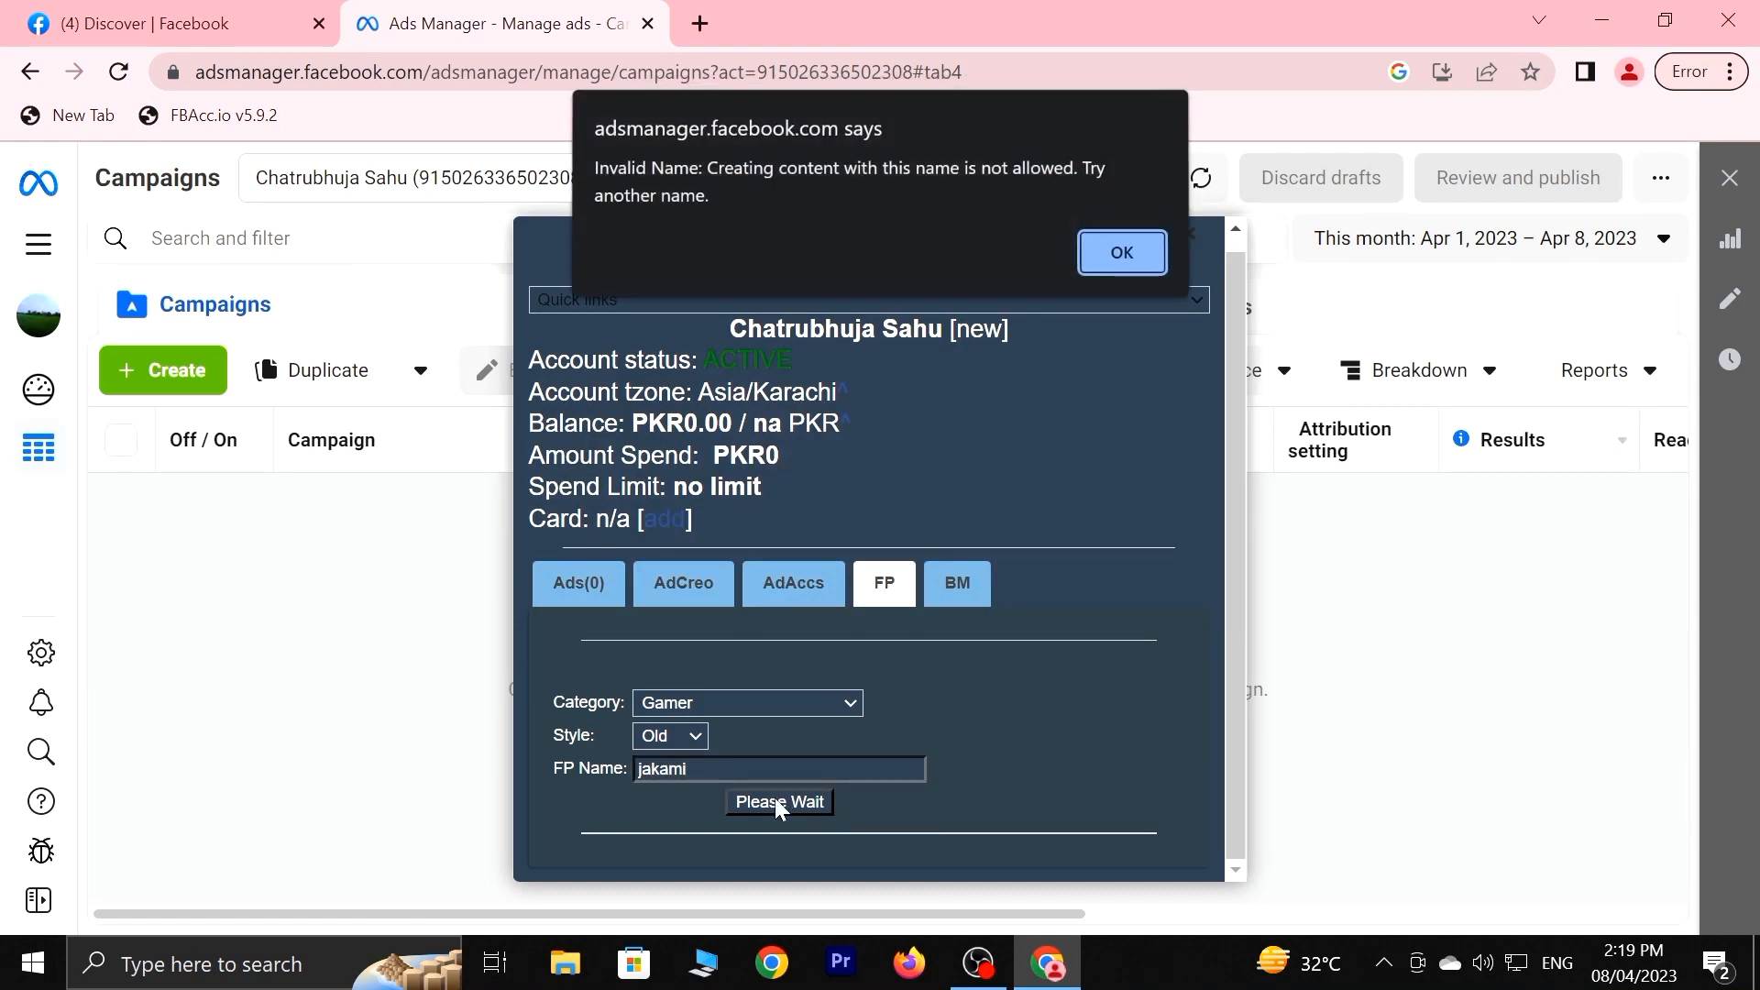
left_click(1120, 257)
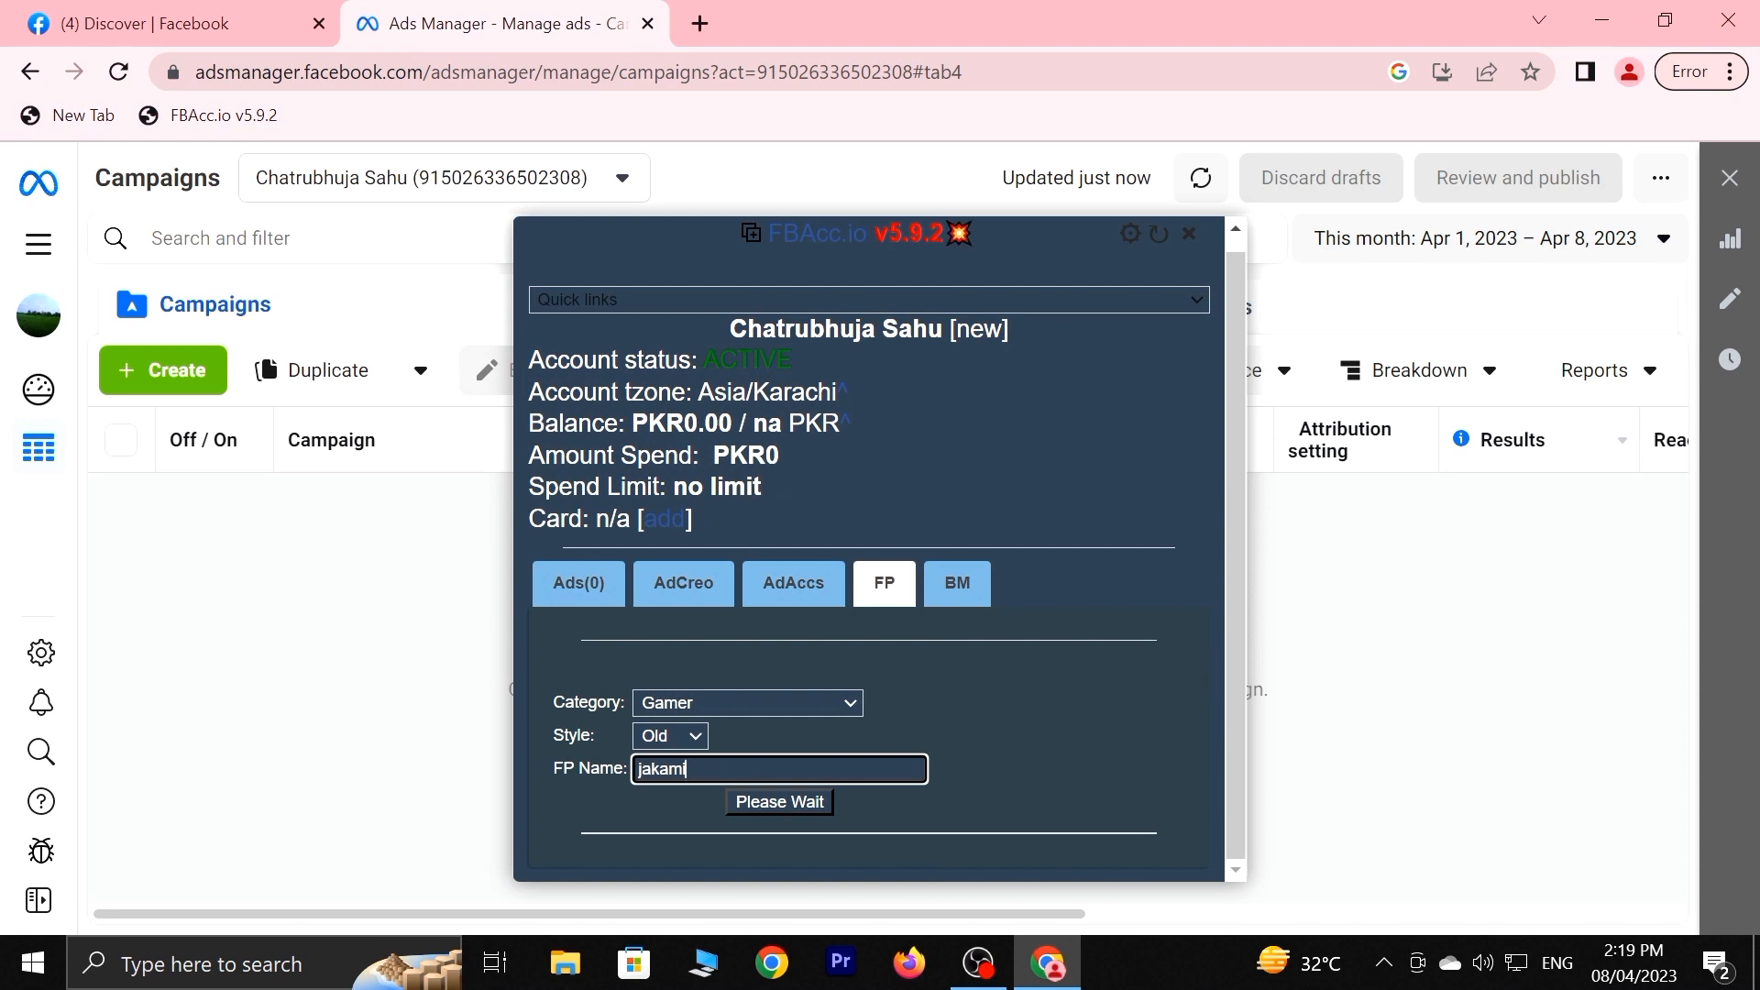
Replace it with a person's name and submit with Go until the page is created.
key("BackSpace")
key("BackSpace")
key("BackSpace")
key("BackSpace")
key("BackSpace")
key("BackSpace")
left_click(763, 797)
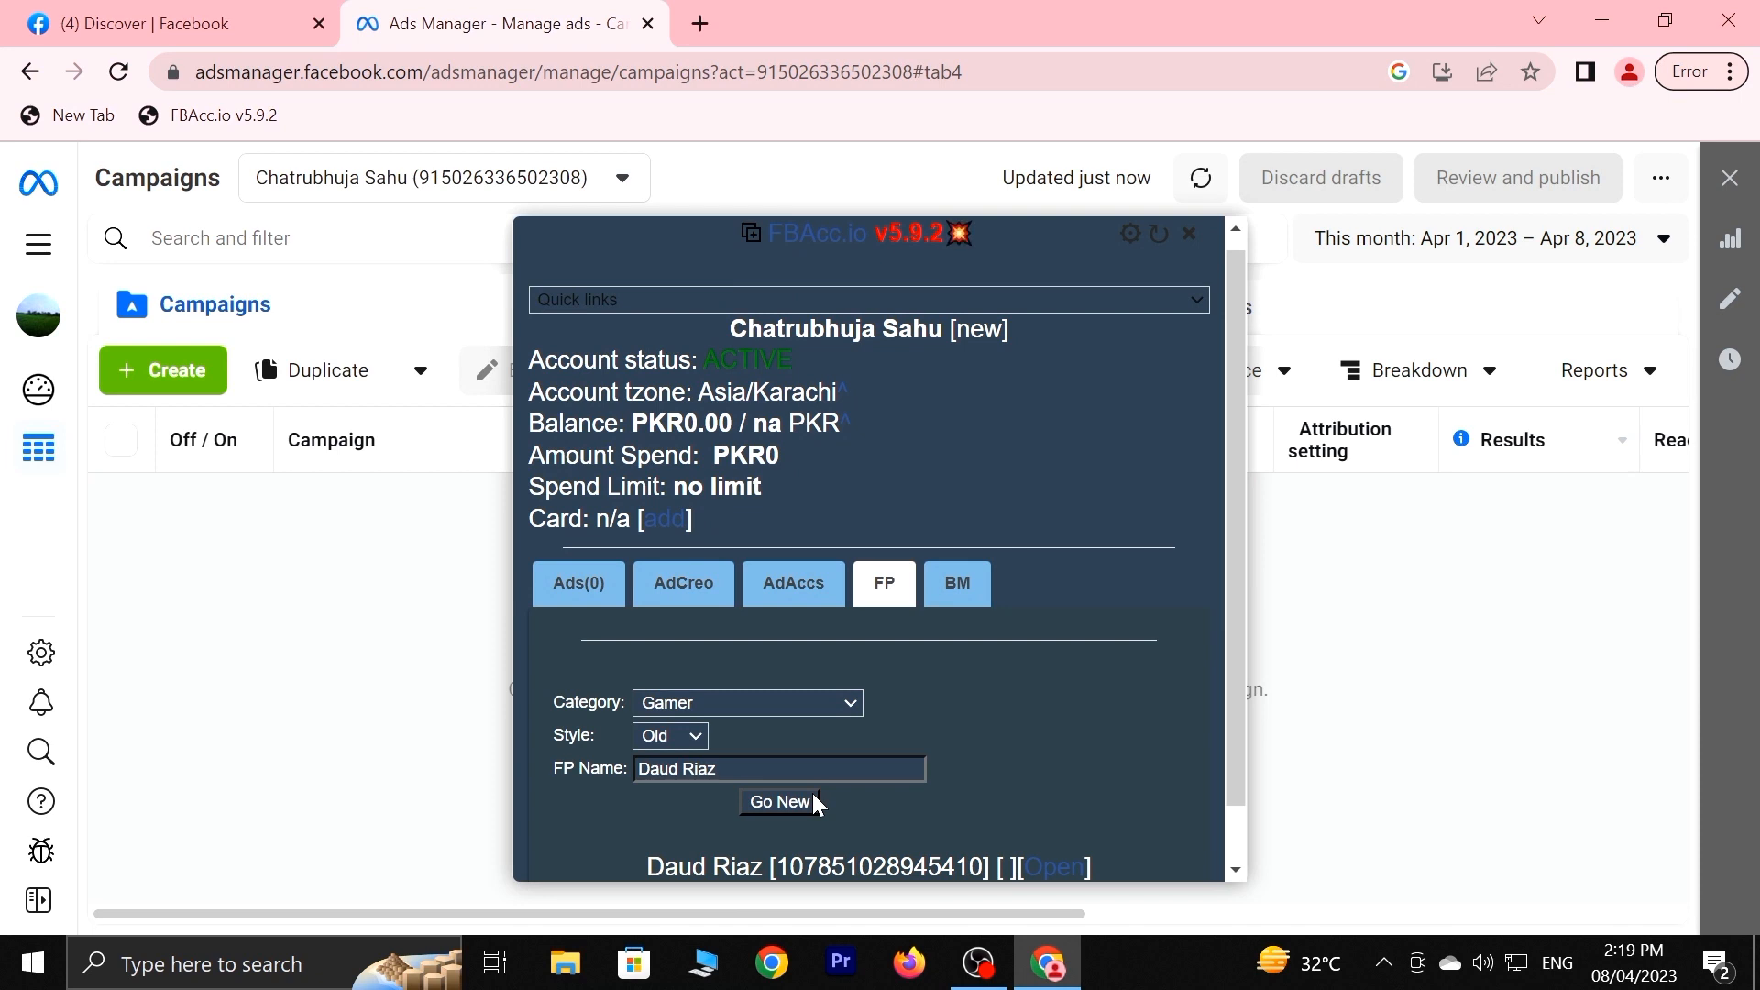
left_click(770, 807)
scroll(1126, 778, "down", 1)
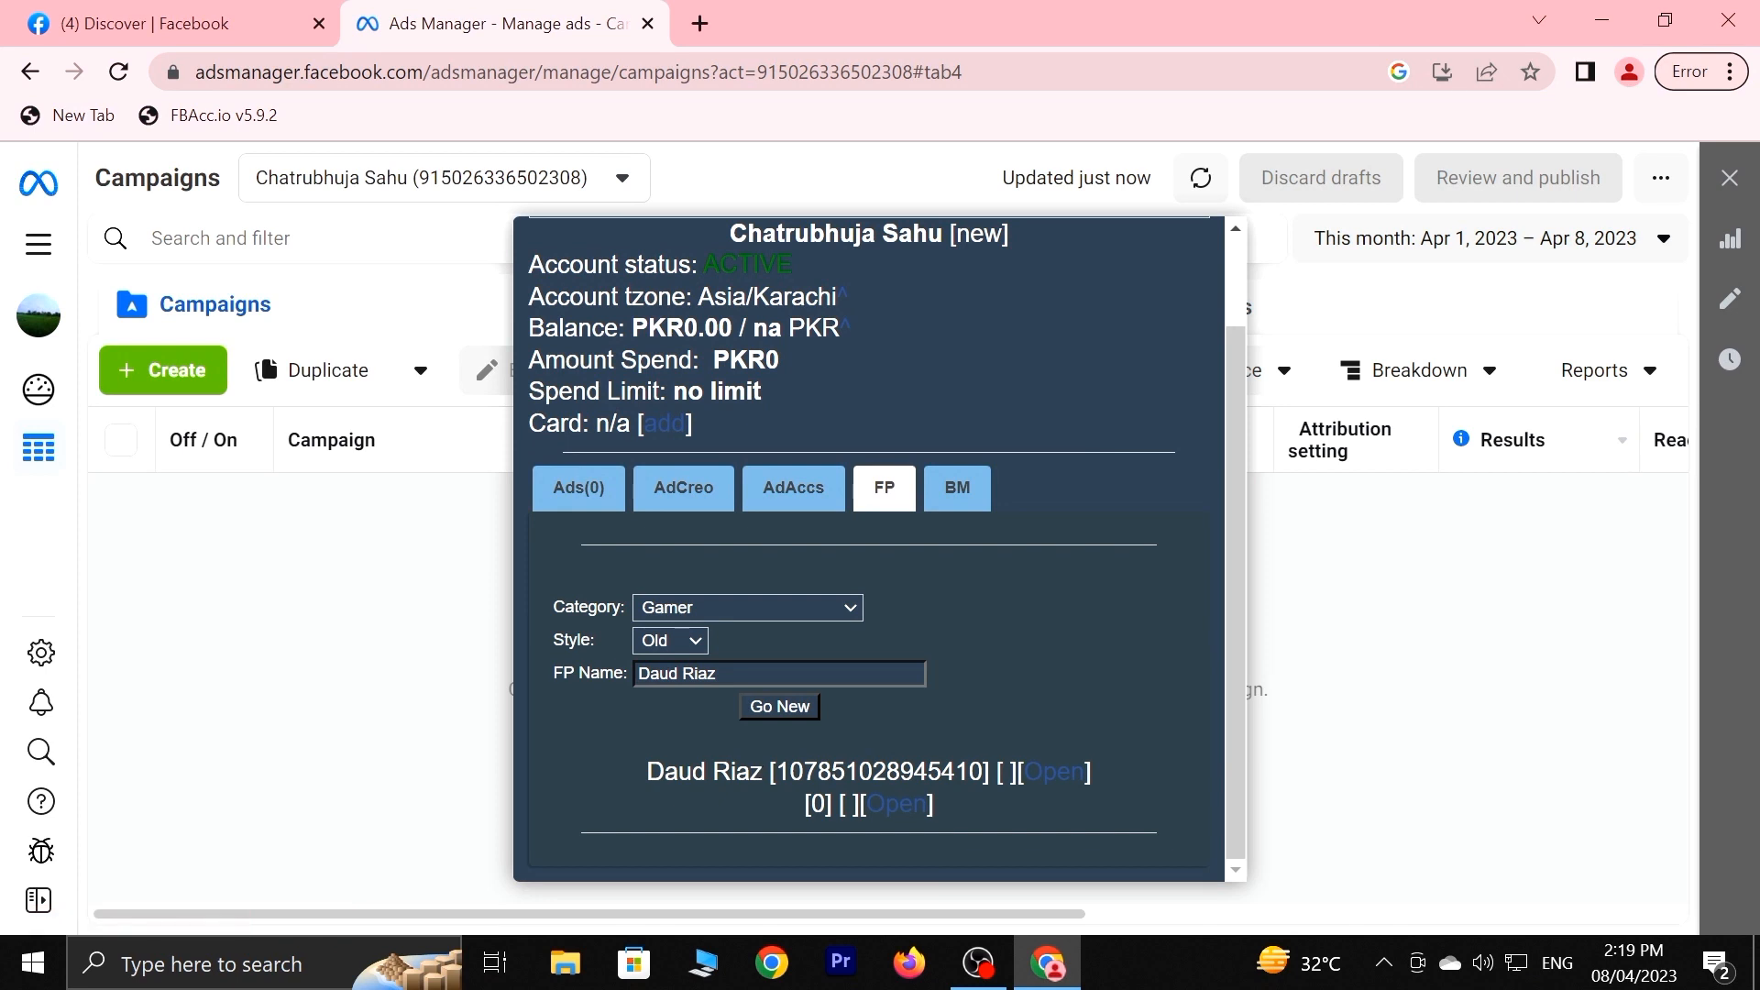
Open the new Gamer page and leave the WhatsApp connection prompt without connecting.
left_click(1043, 781)
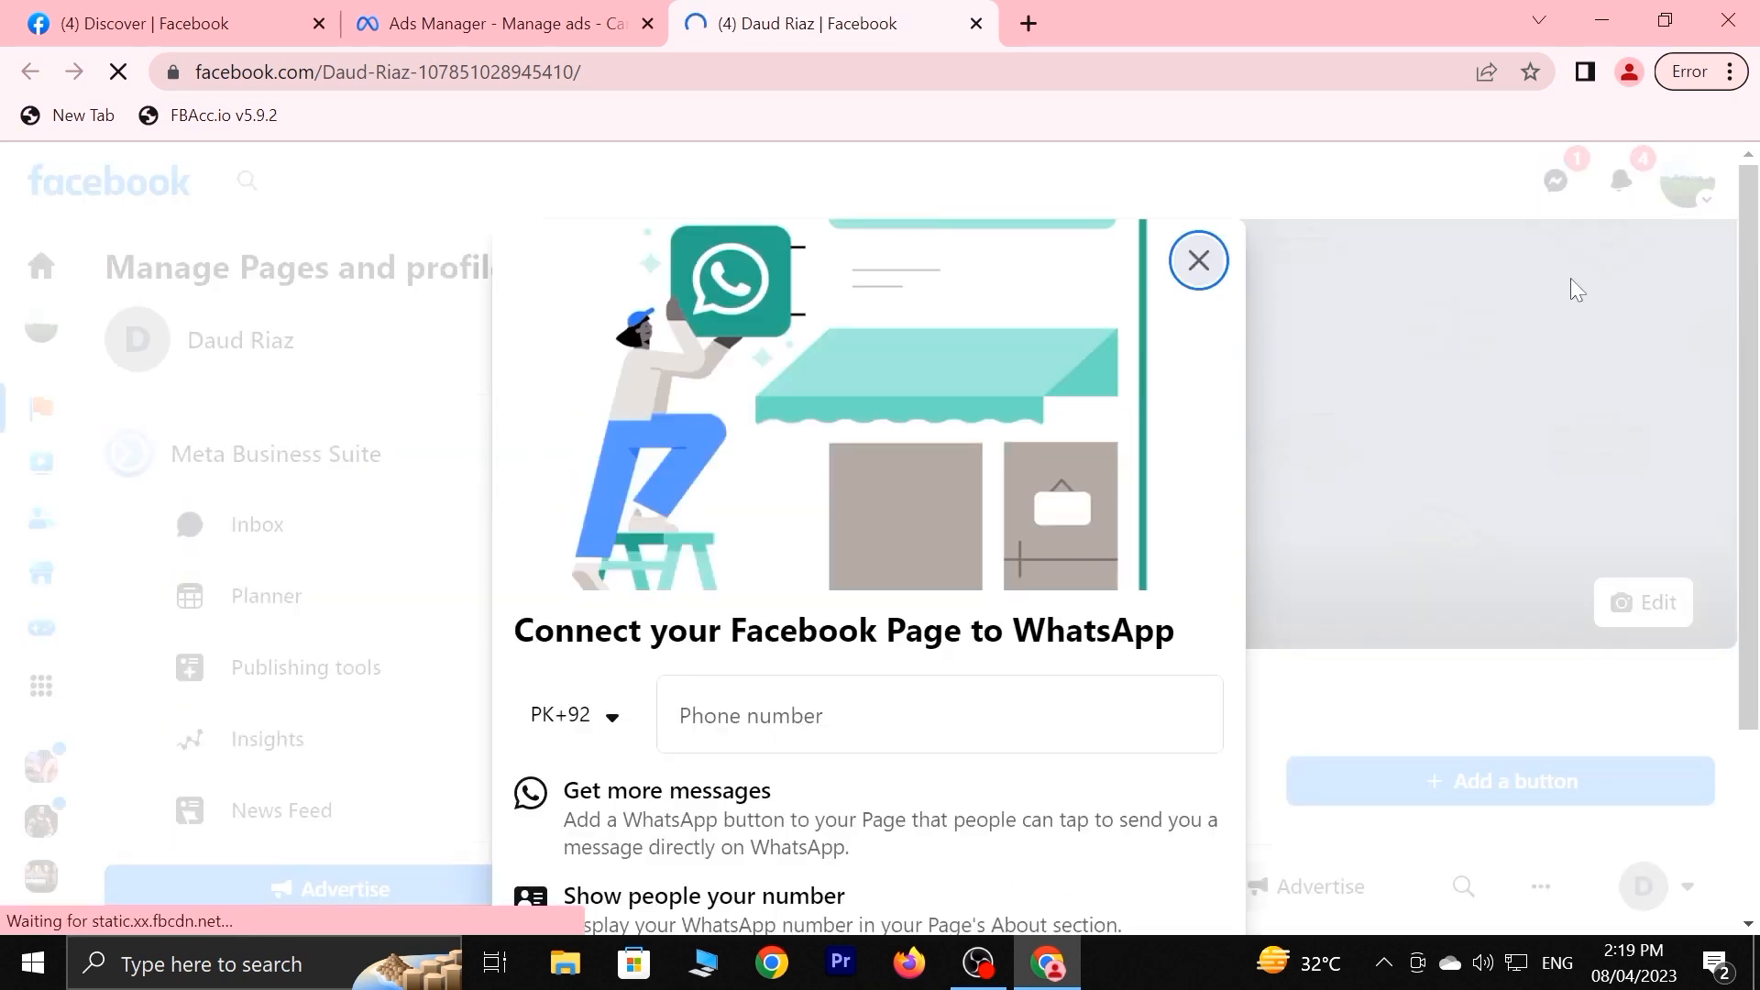
left_click(1199, 260)
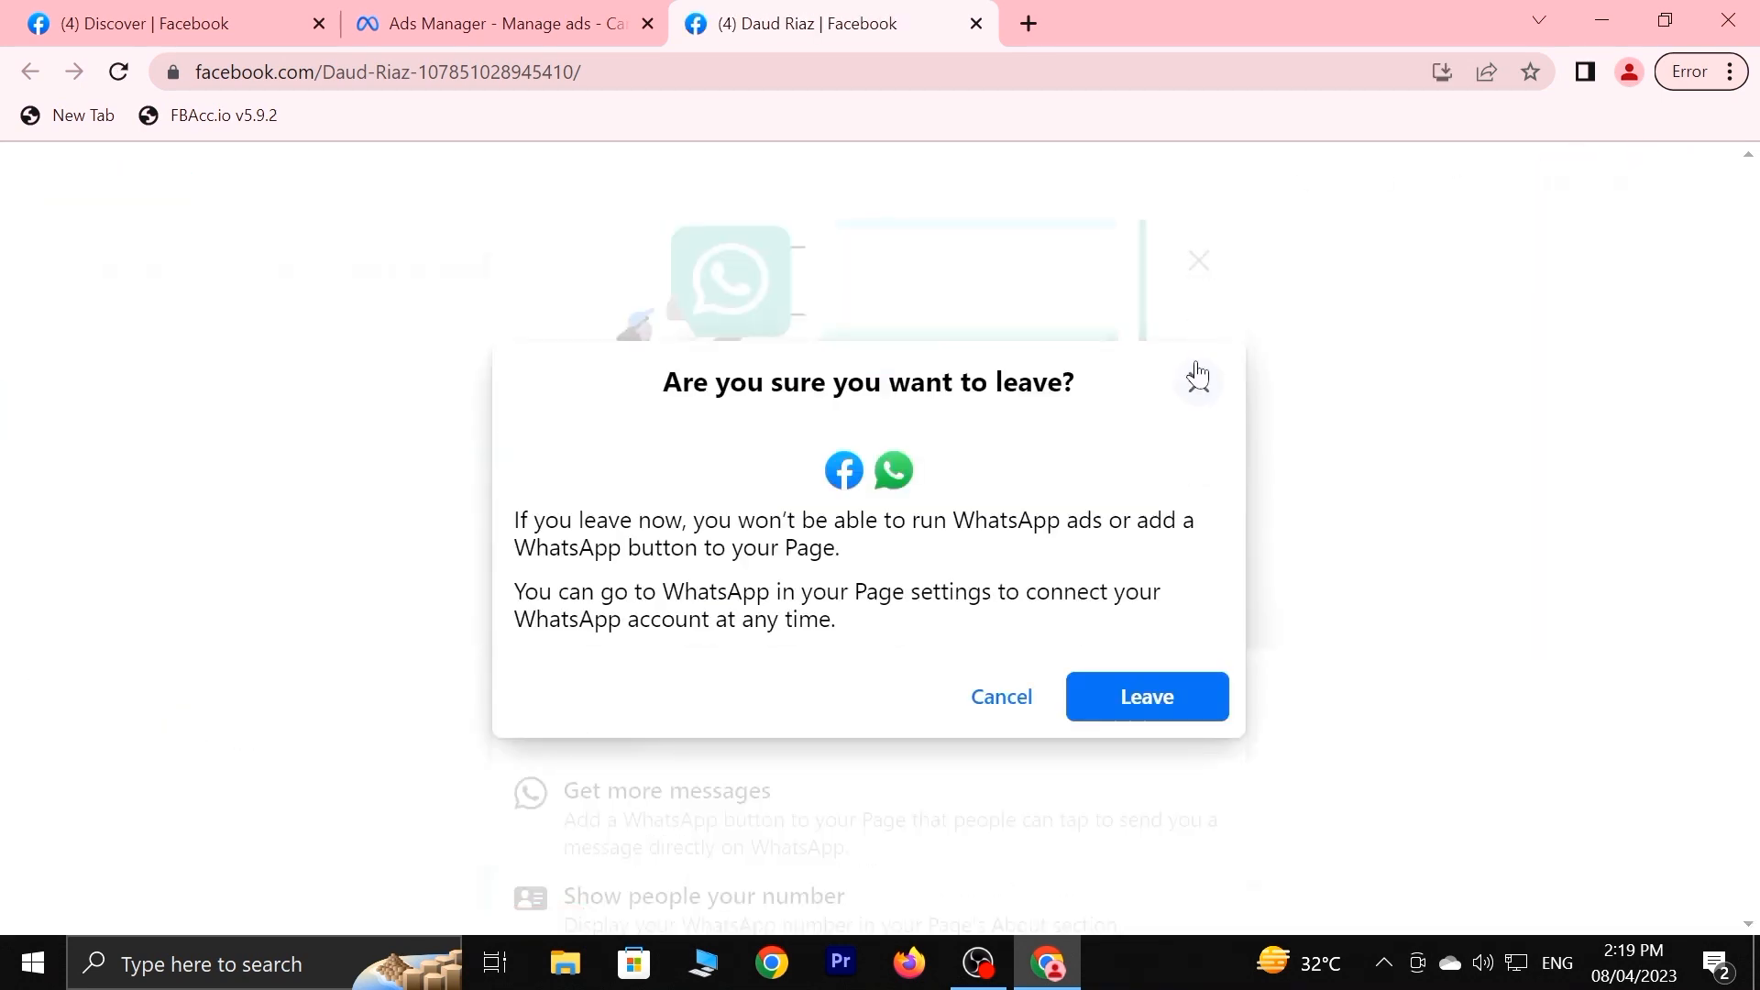
left_click(1197, 381)
left_click(1197, 261)
left_click(1177, 723)
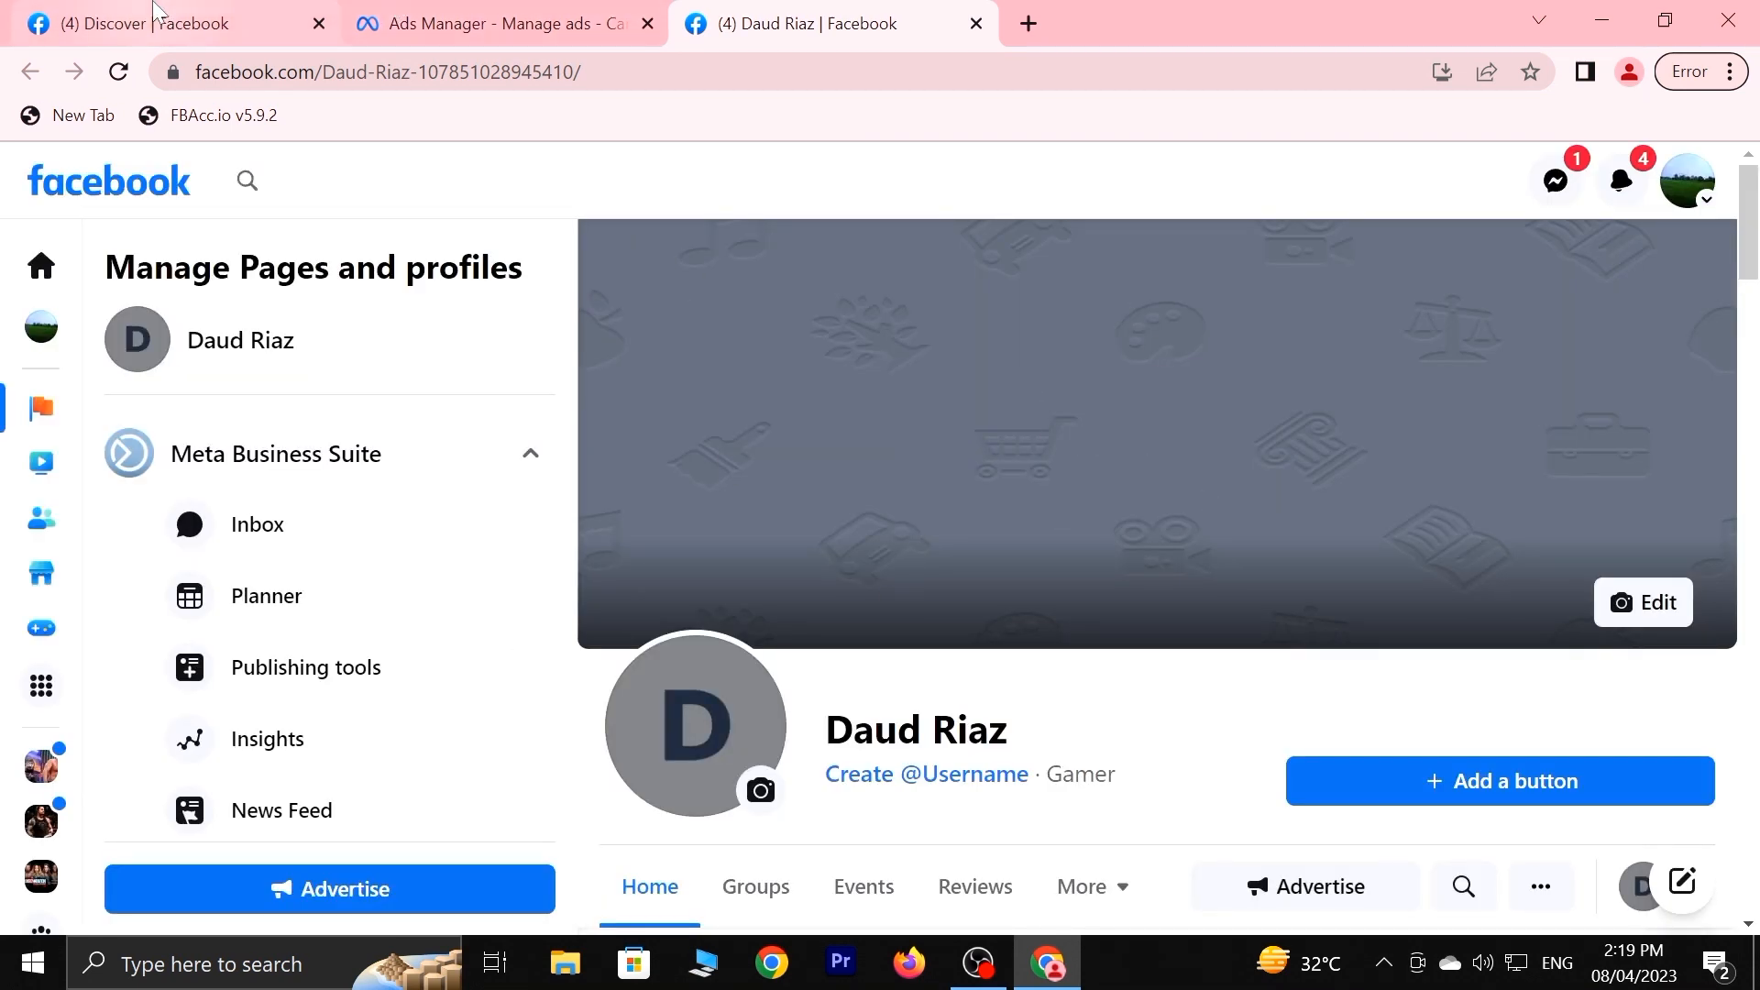
In a new tab, reach Facebook via Google and go to the pages you manage.
left_click(1029, 23)
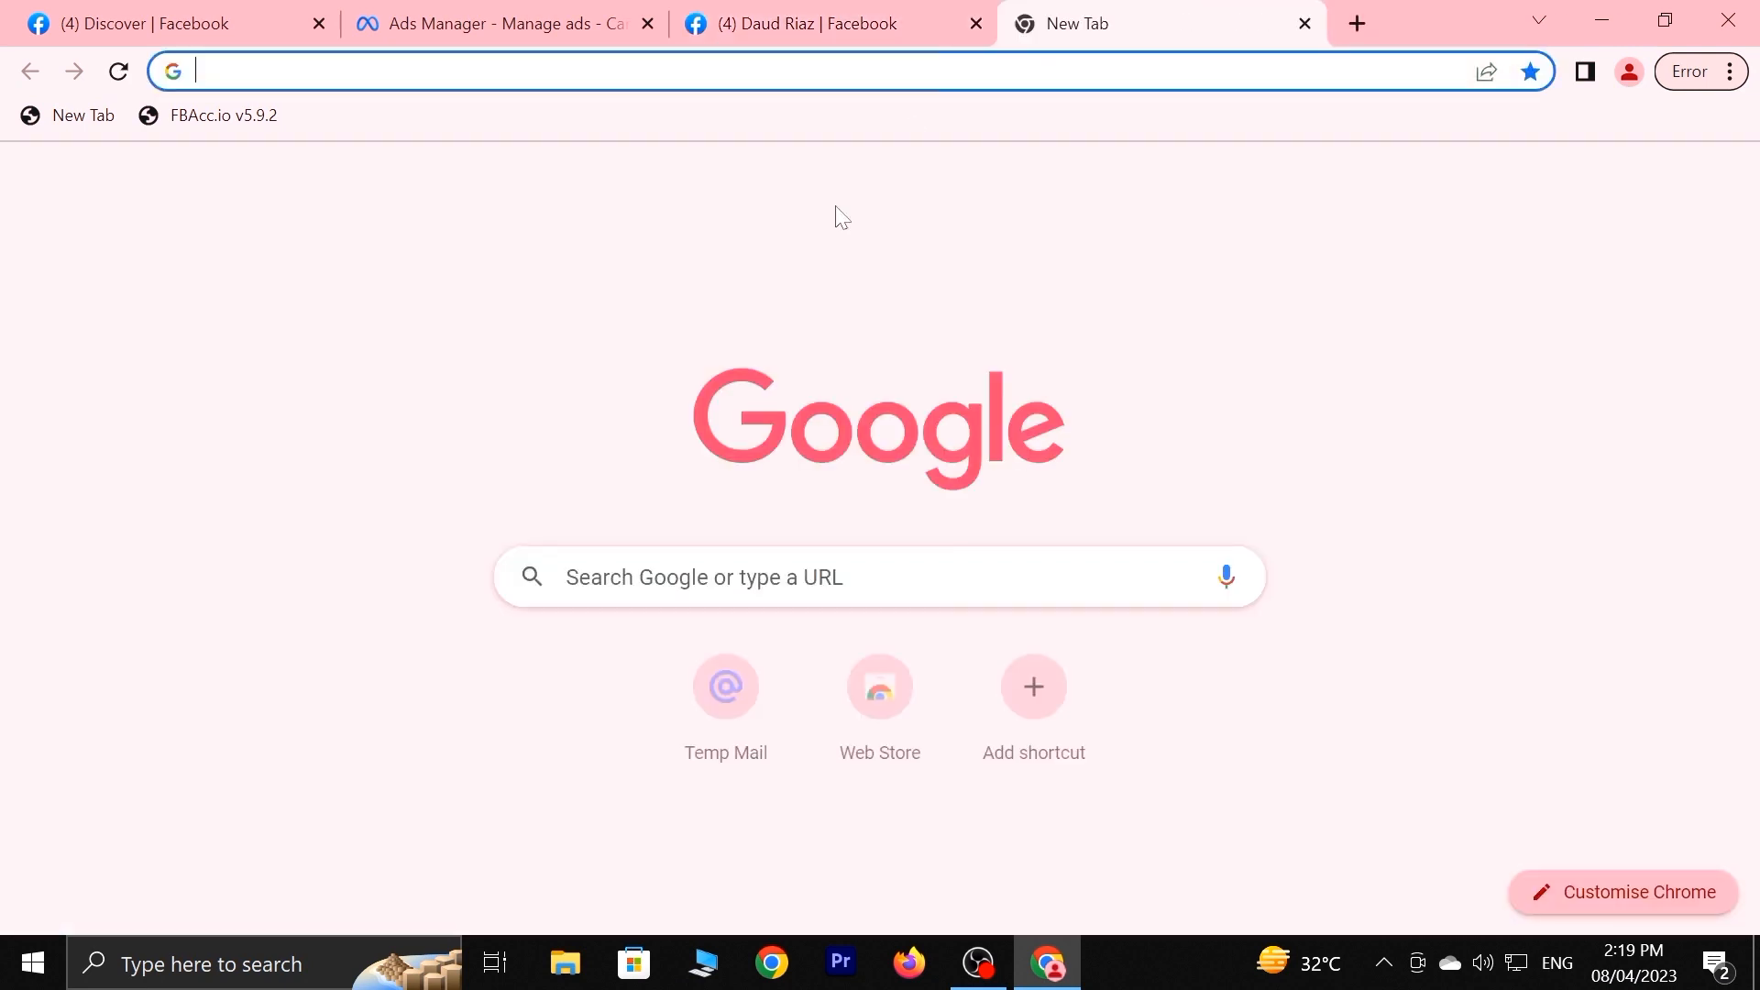
left_click(750, 600)
left_click(632, 639)
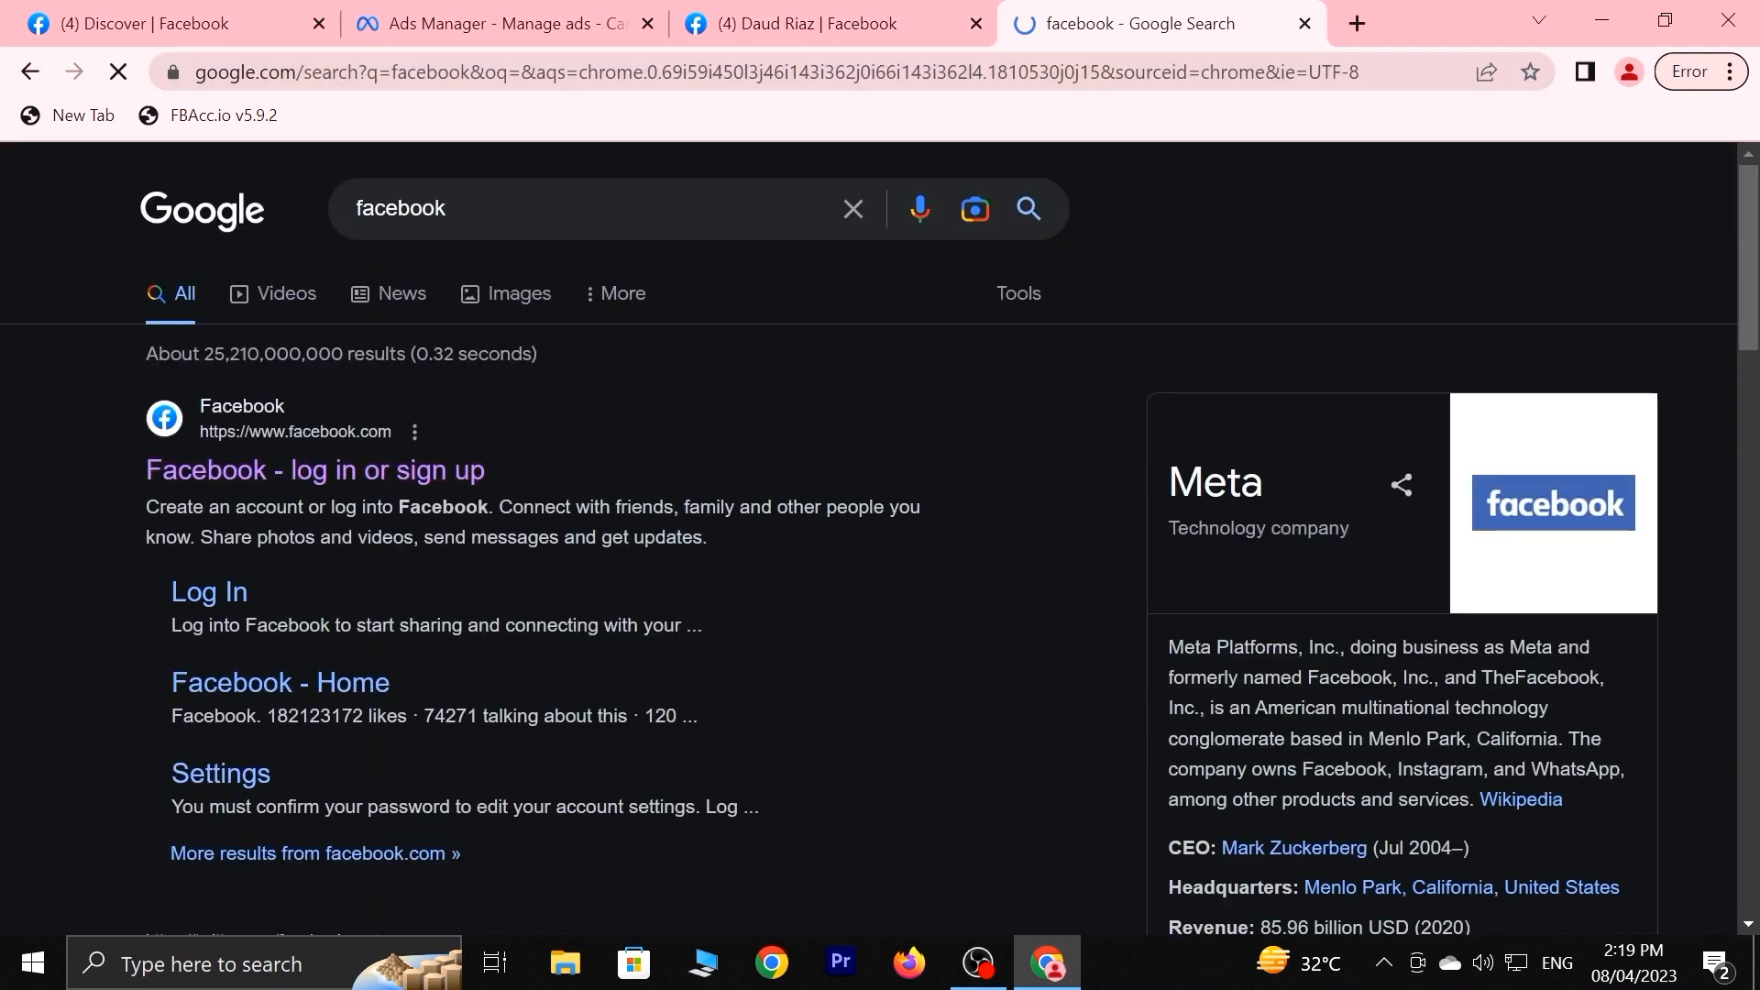
left_click(278, 486)
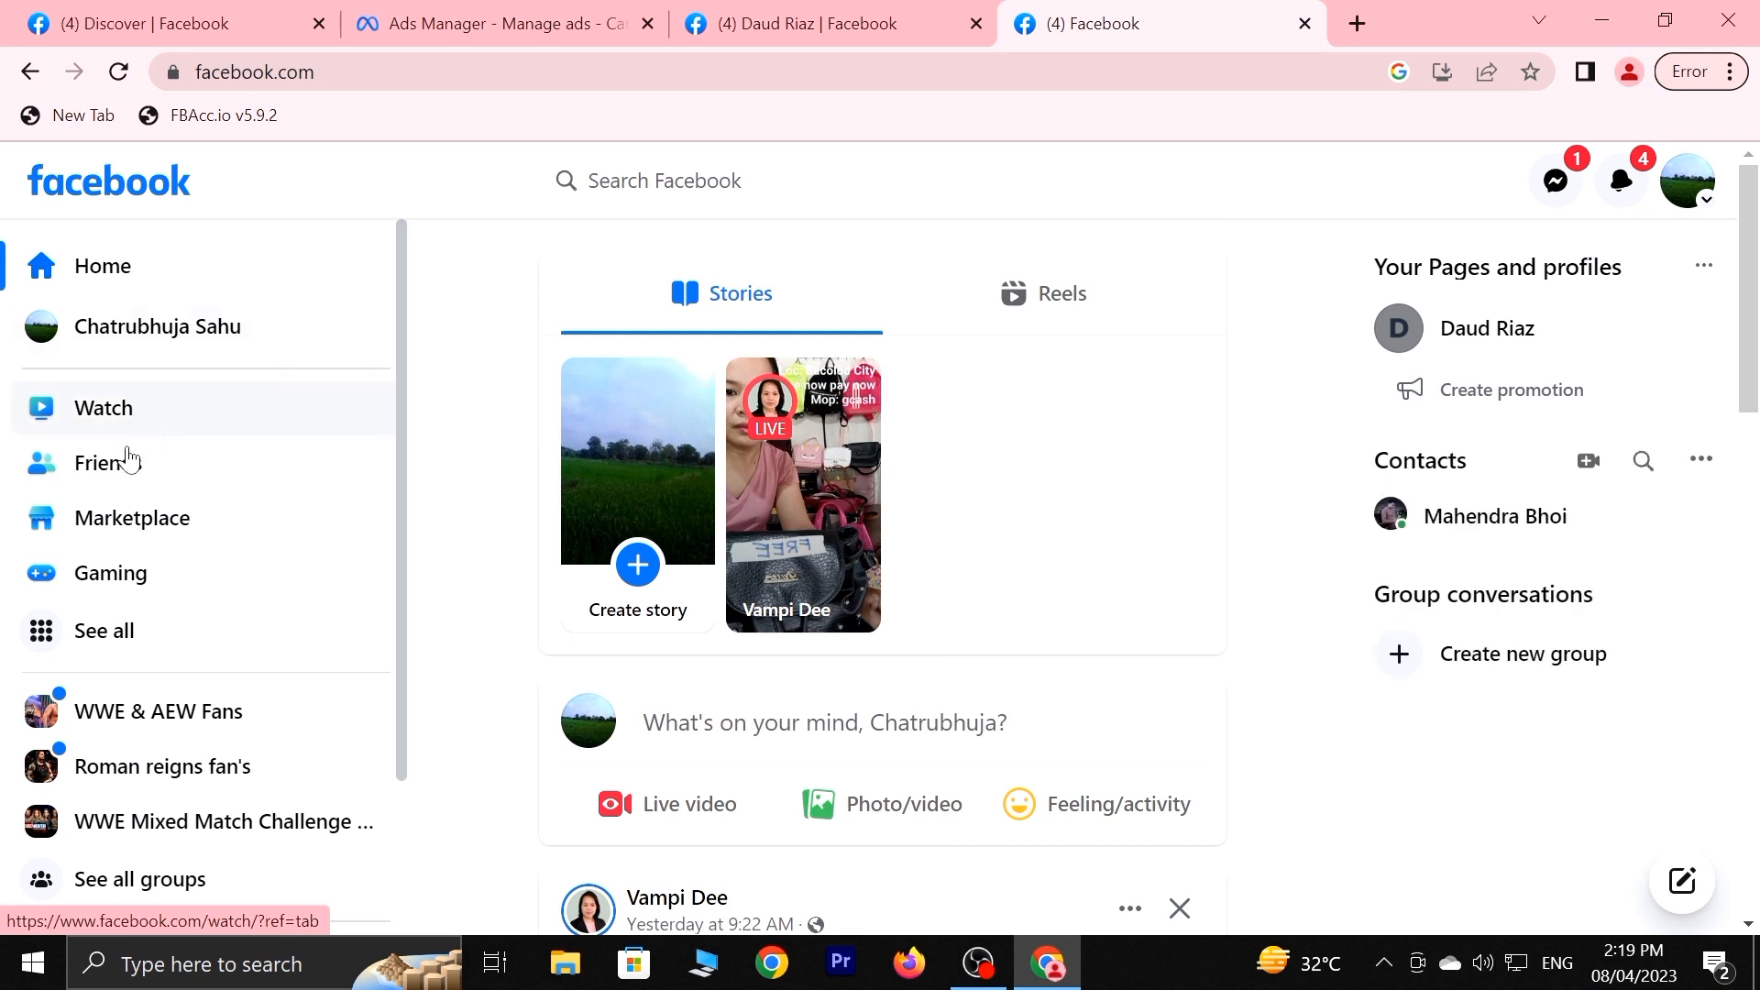
left_click(90, 649)
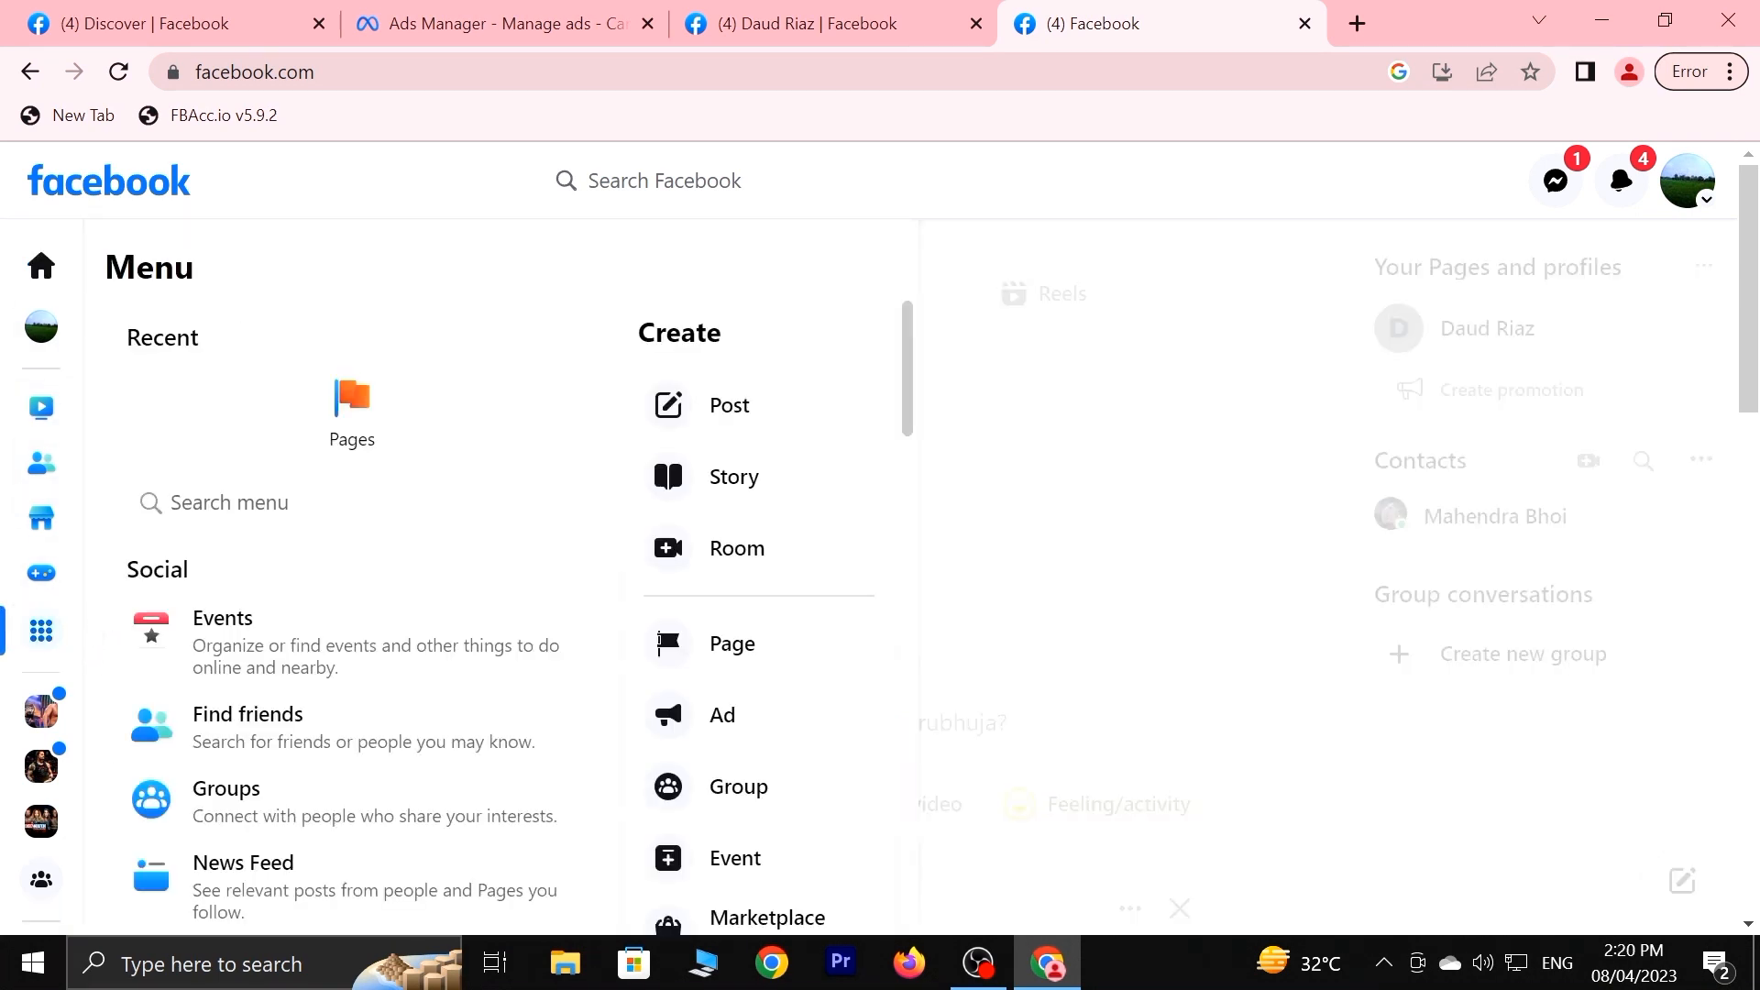
left_click(364, 429)
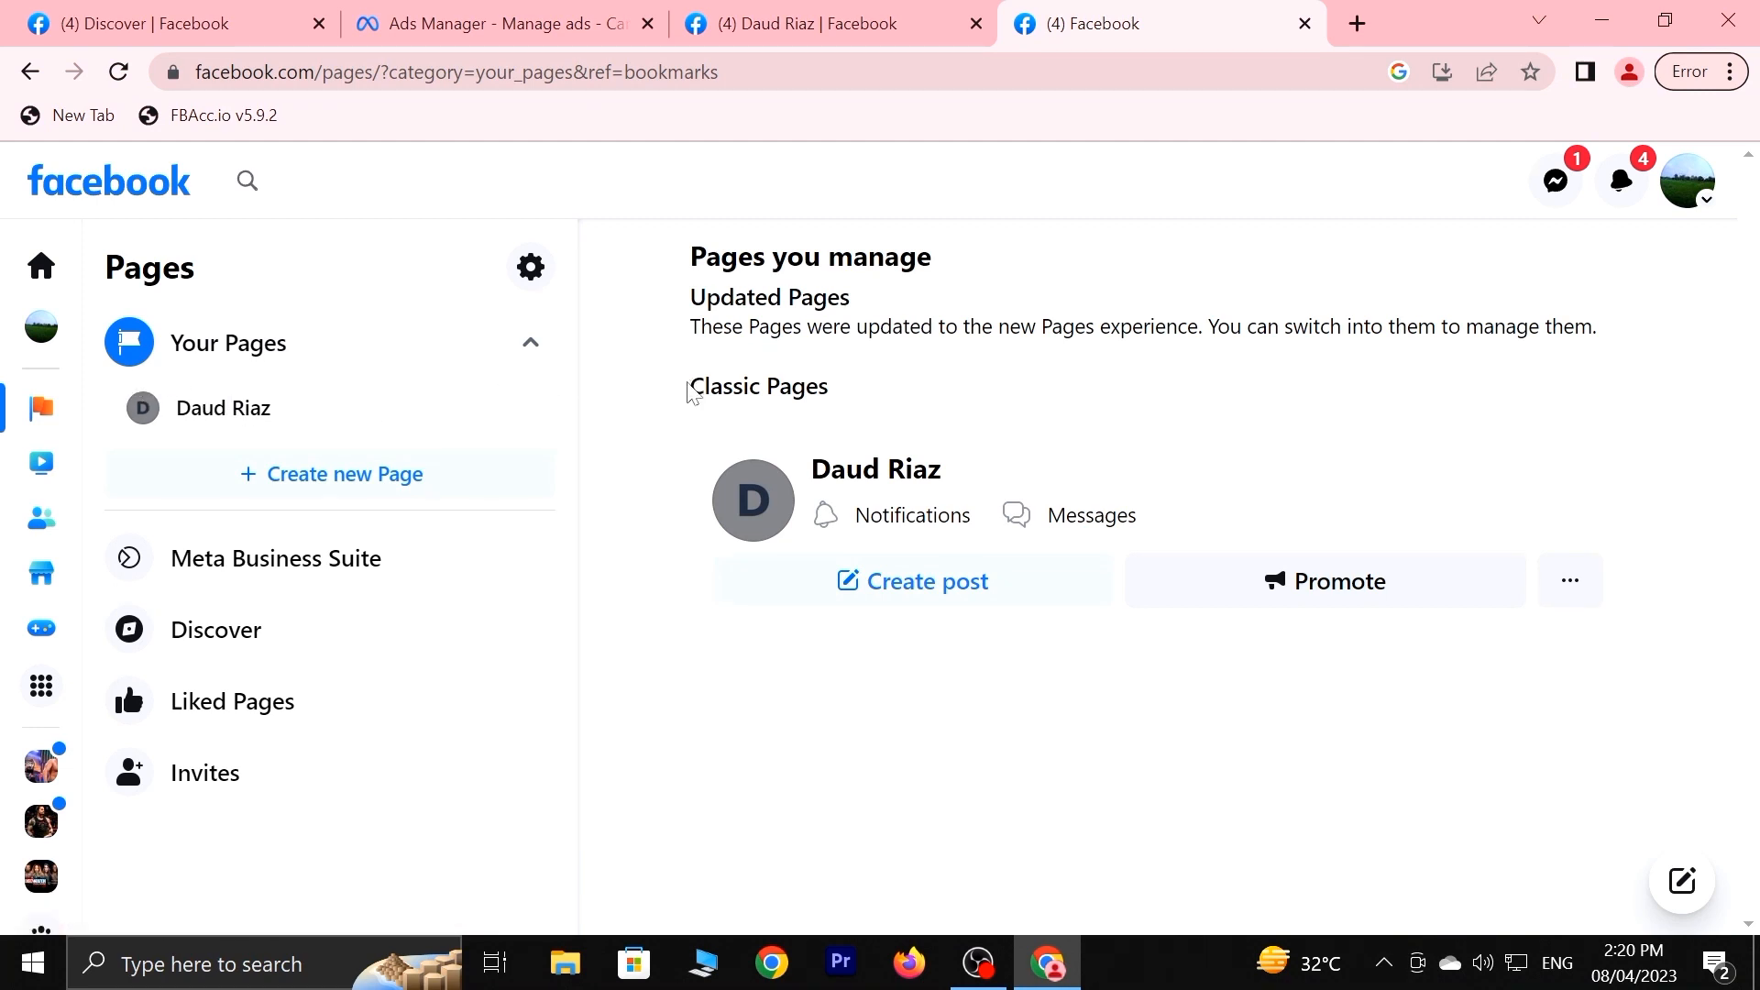
Open the Gamer page under Classic Pages, scroll through it, then return to Ads Manager.
left_click_drag(693, 392, 839, 392)
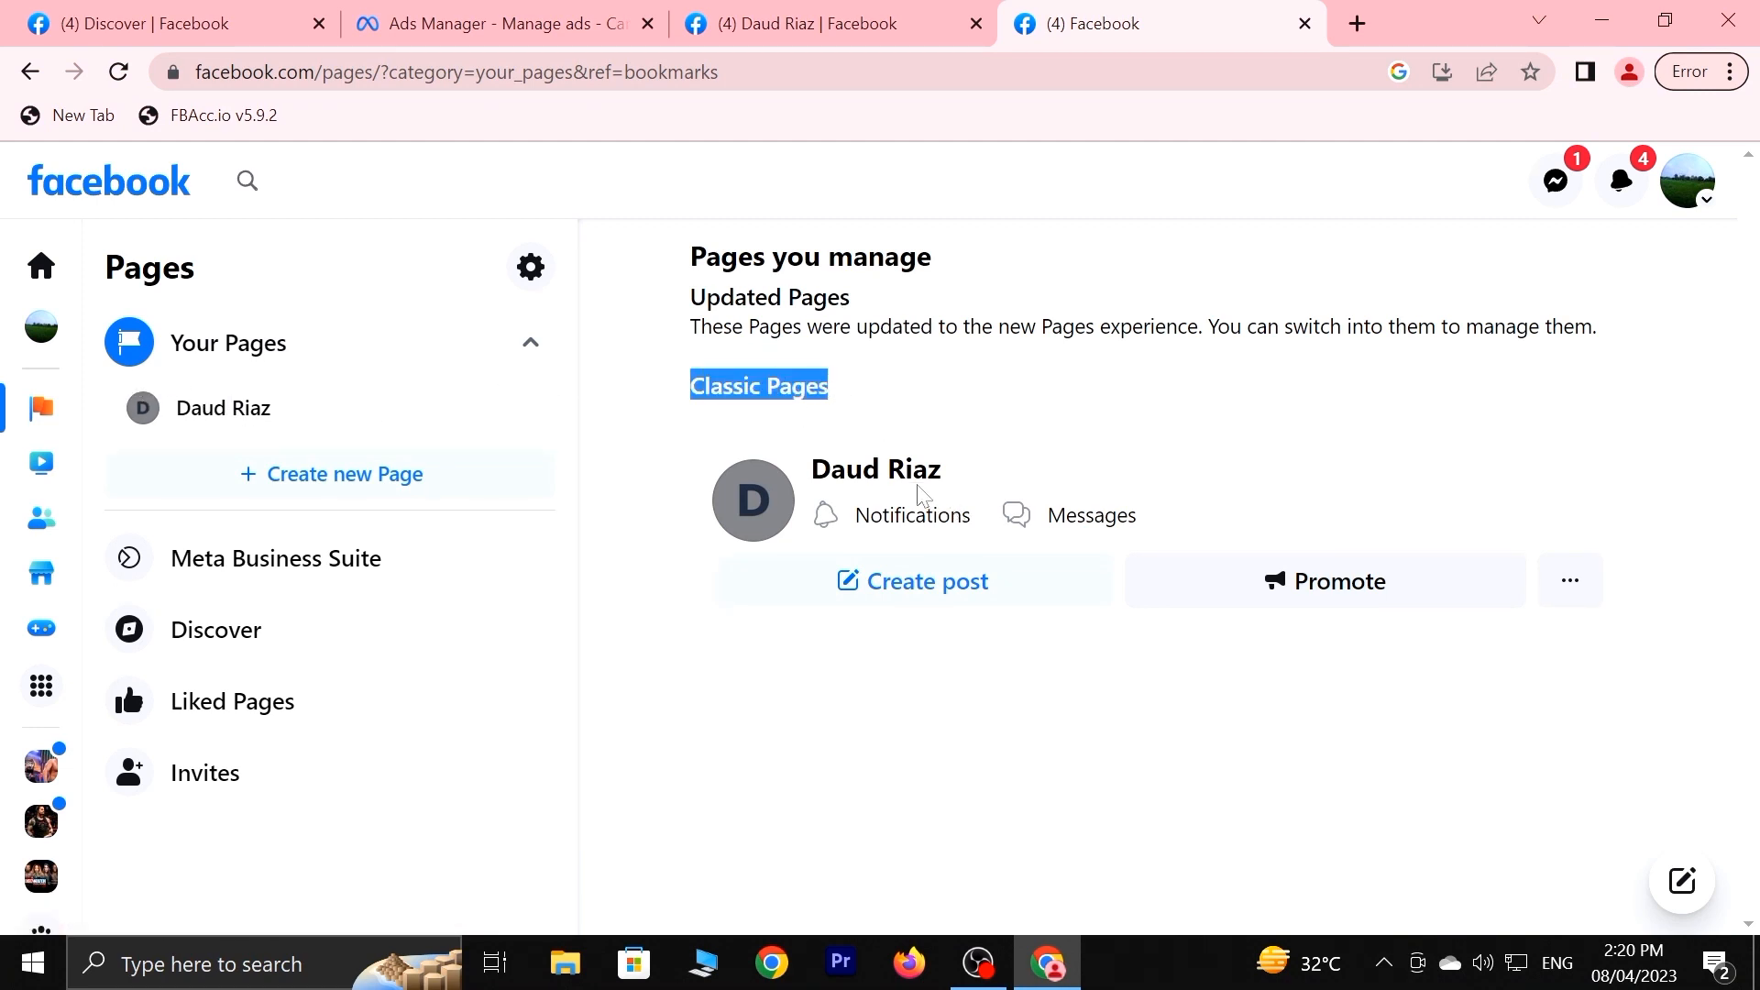
left_click(888, 790)
left_click(925, 481)
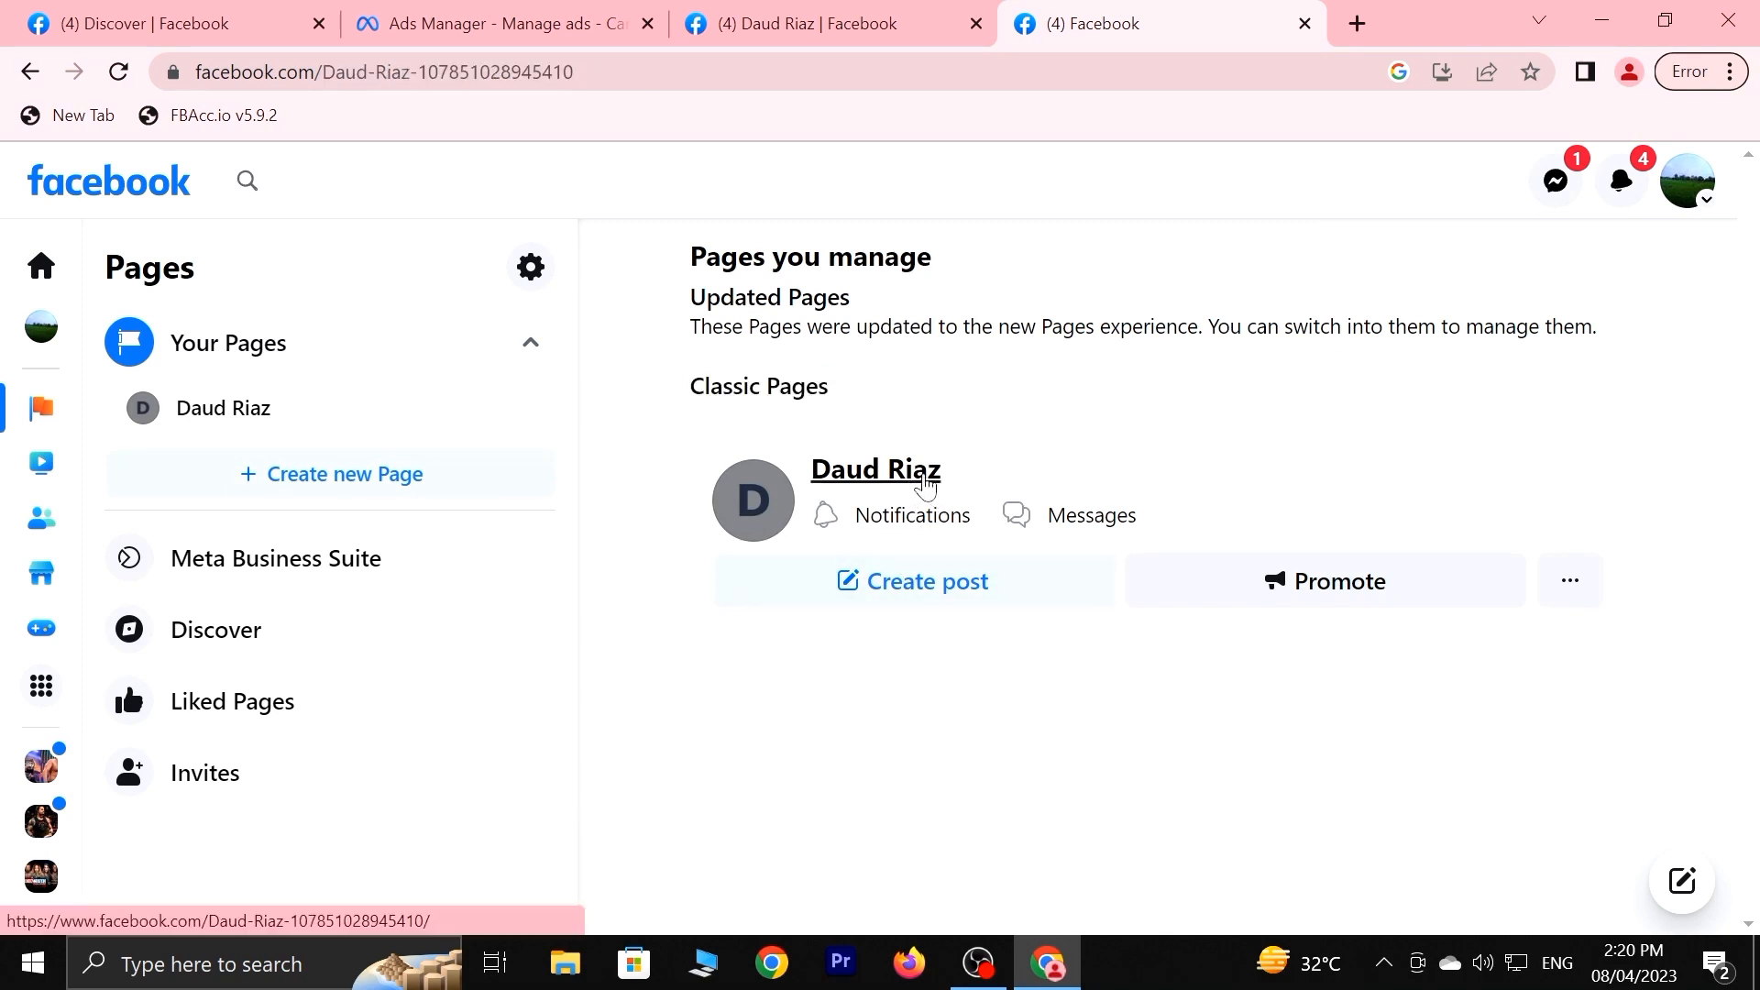
scroll(880, 568, "down", 5)
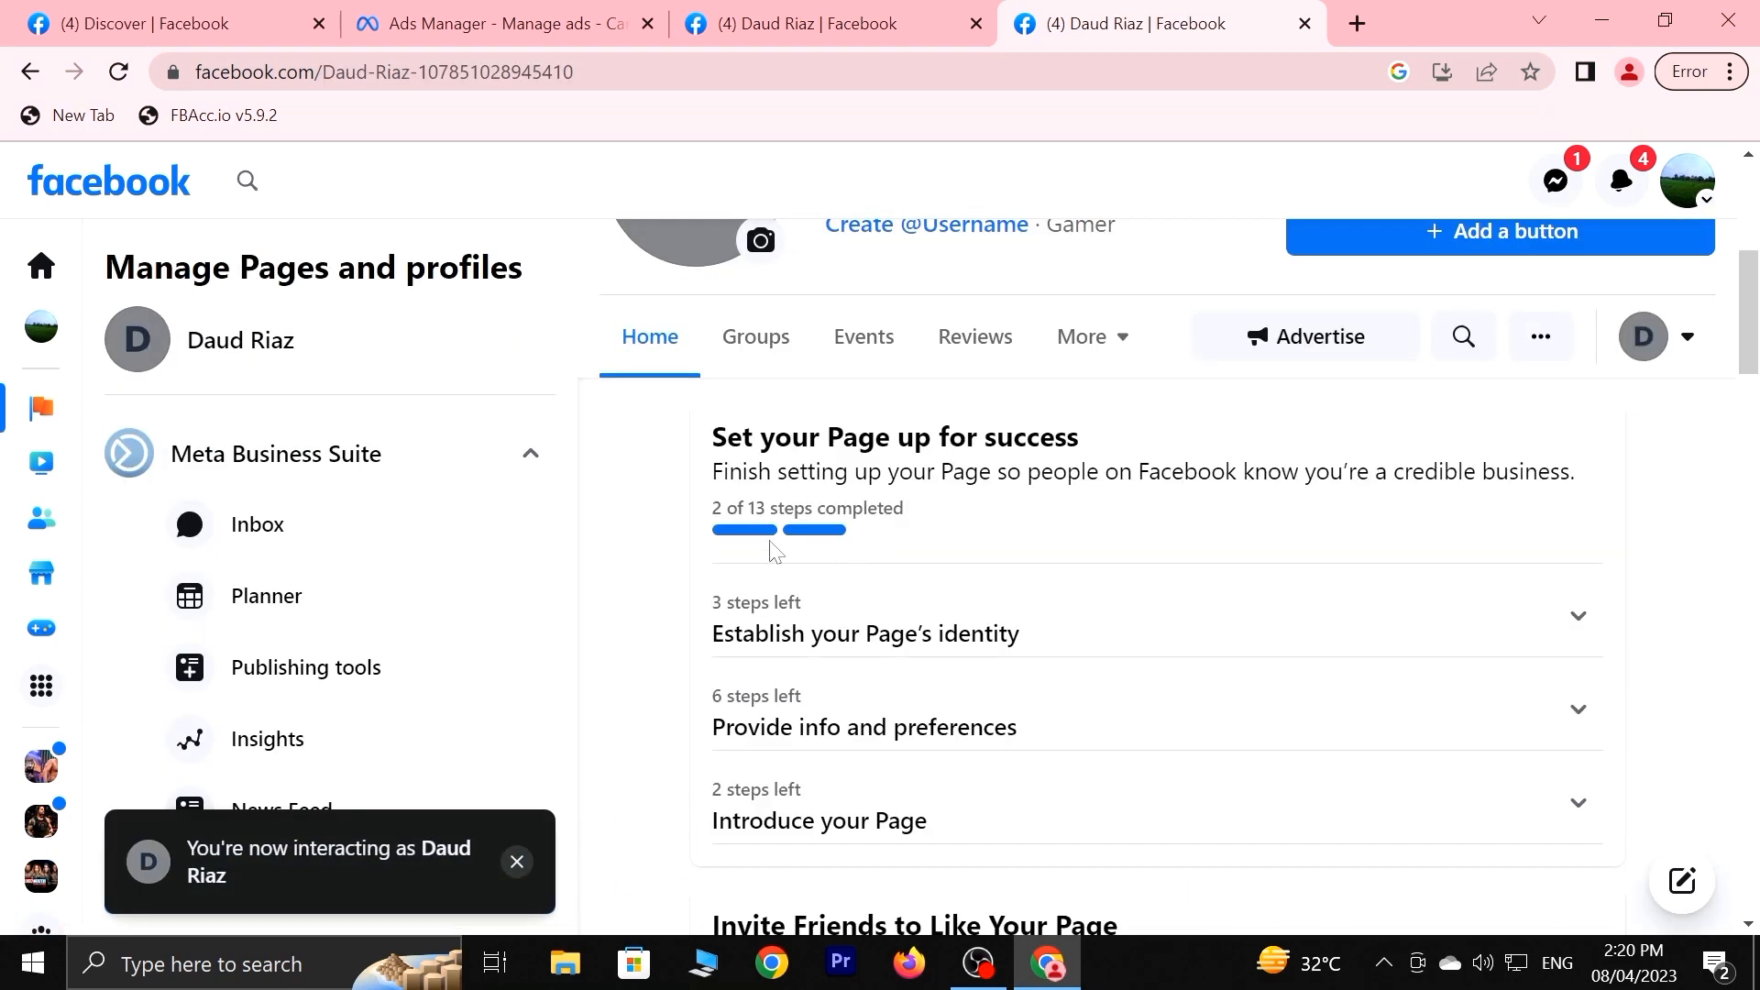
scroll(660, 546, "down", 4)
scroll(661, 545, "up", 3)
scroll(71, 542, "down", 1)
scroll(315, 715, "down", 5)
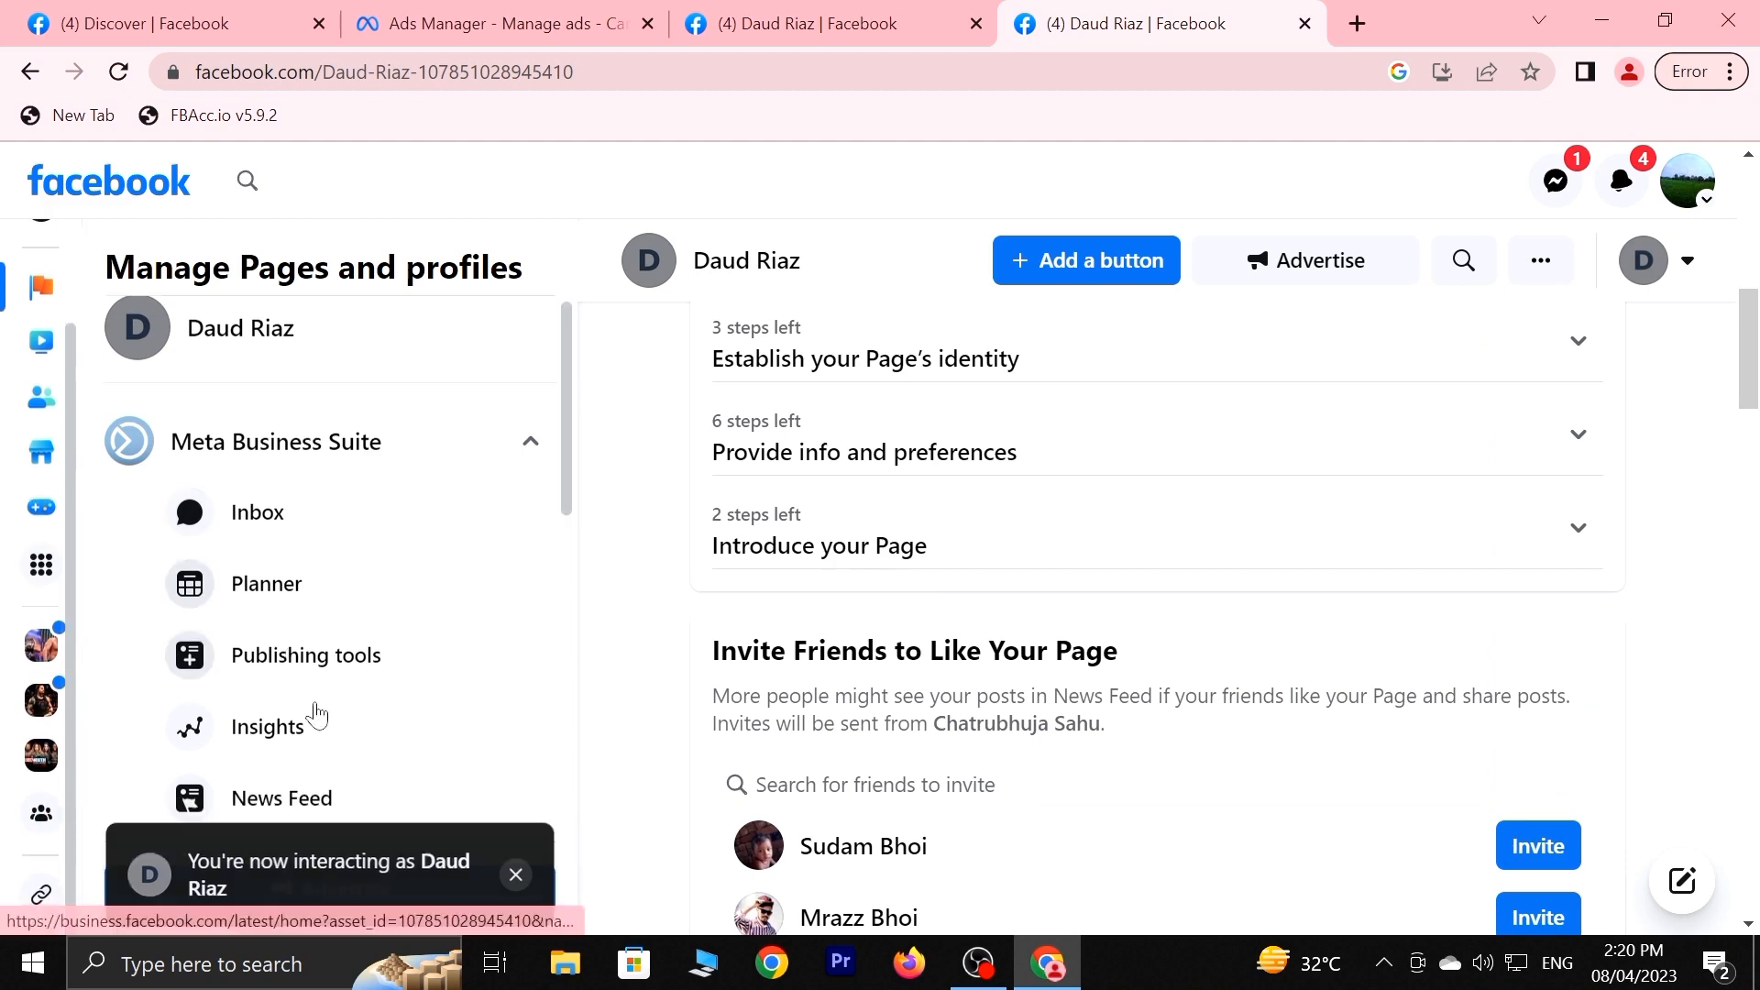
scroll(528, 817, "down", 3)
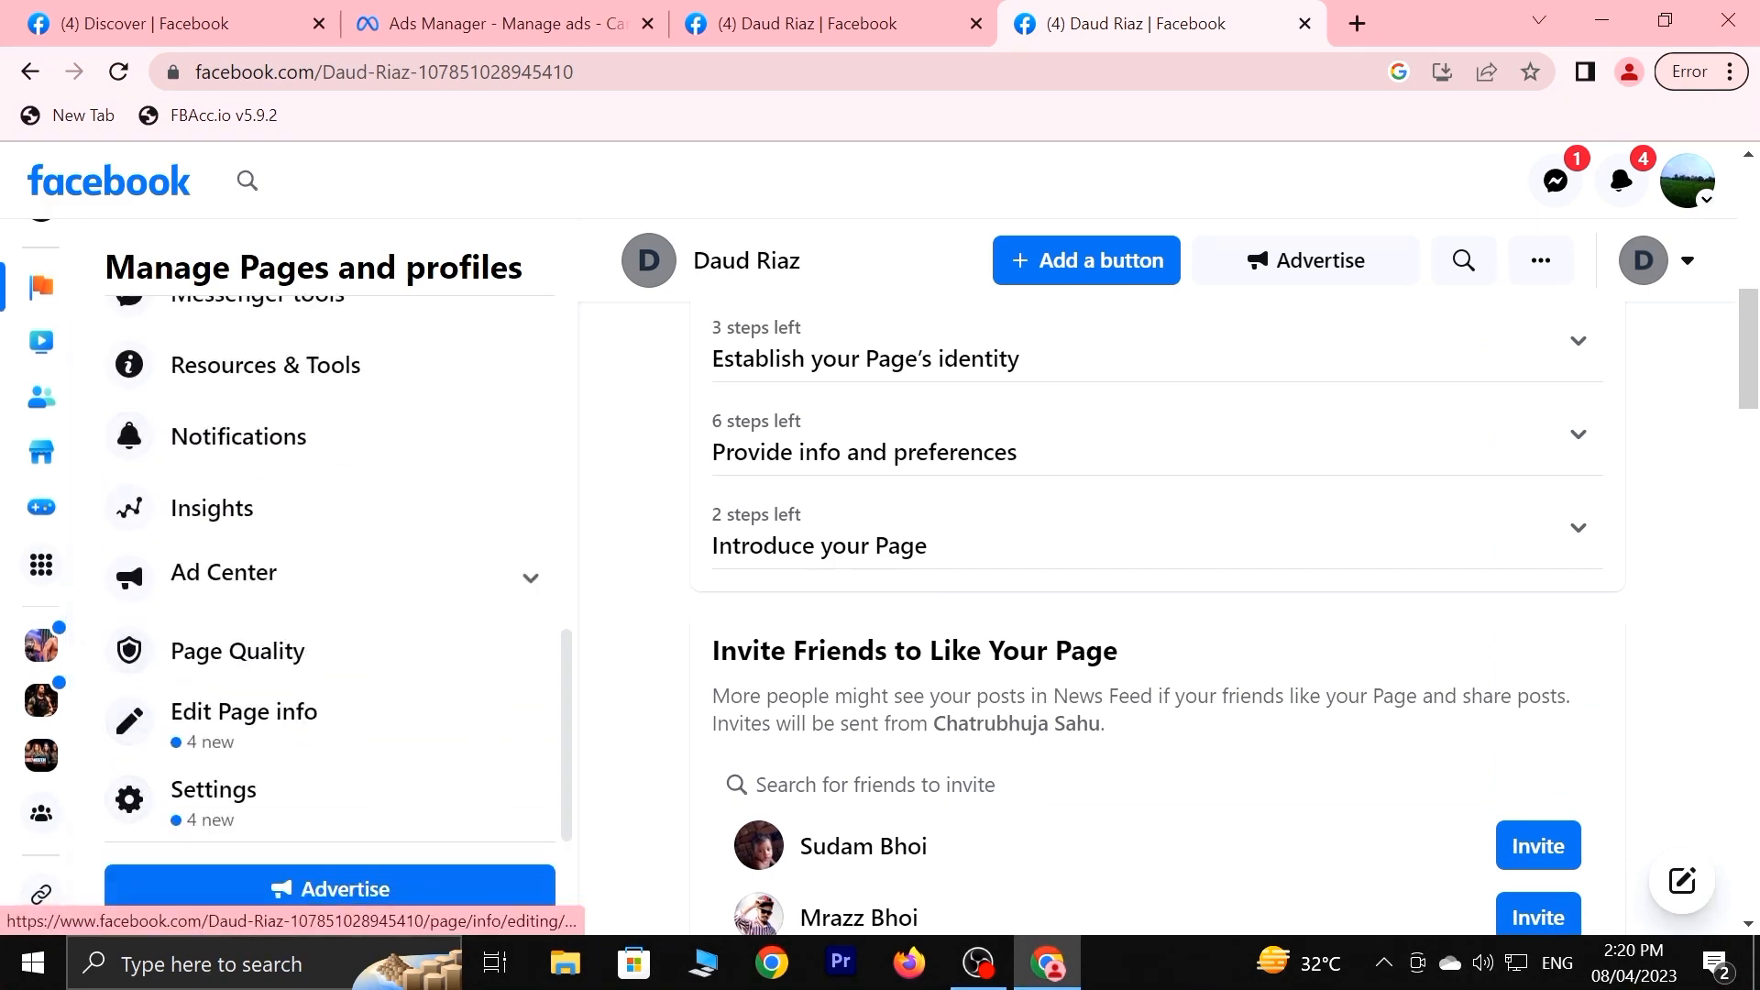
scroll(642, 413, "up", 6)
left_click(493, 23)
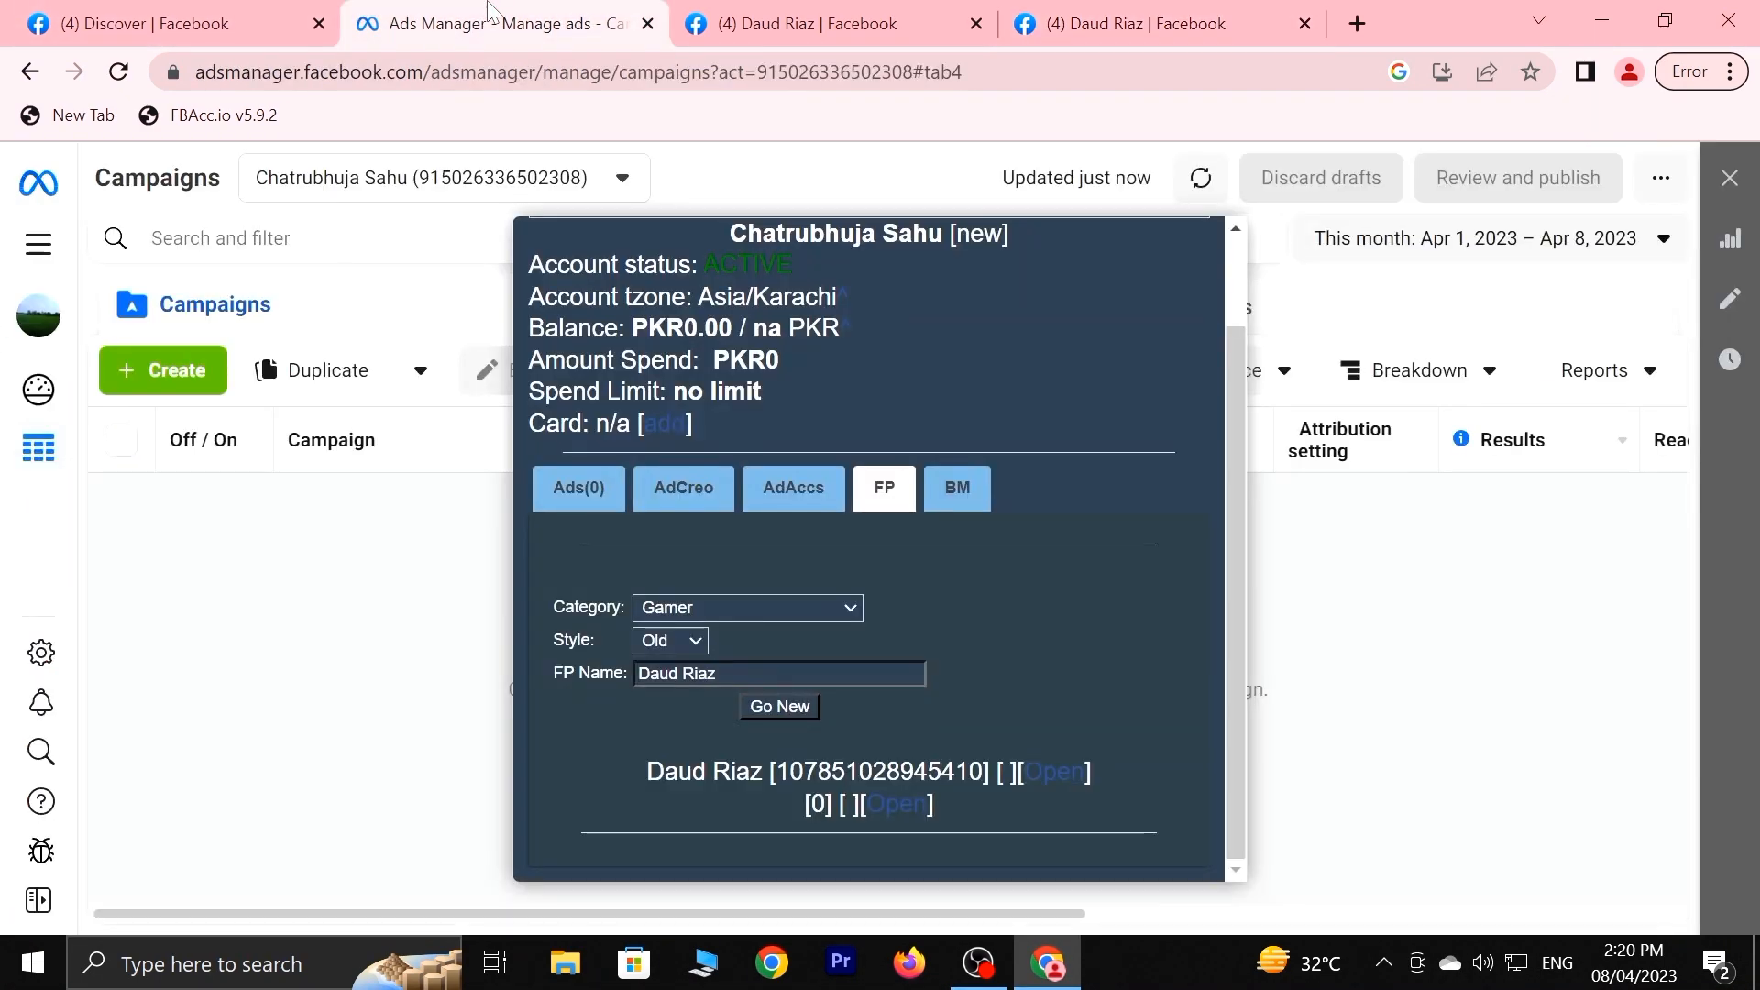
Reload Ads Manager and start a new FBAcc.io page with category Video Game Store and style Old.
left_click(120, 72)
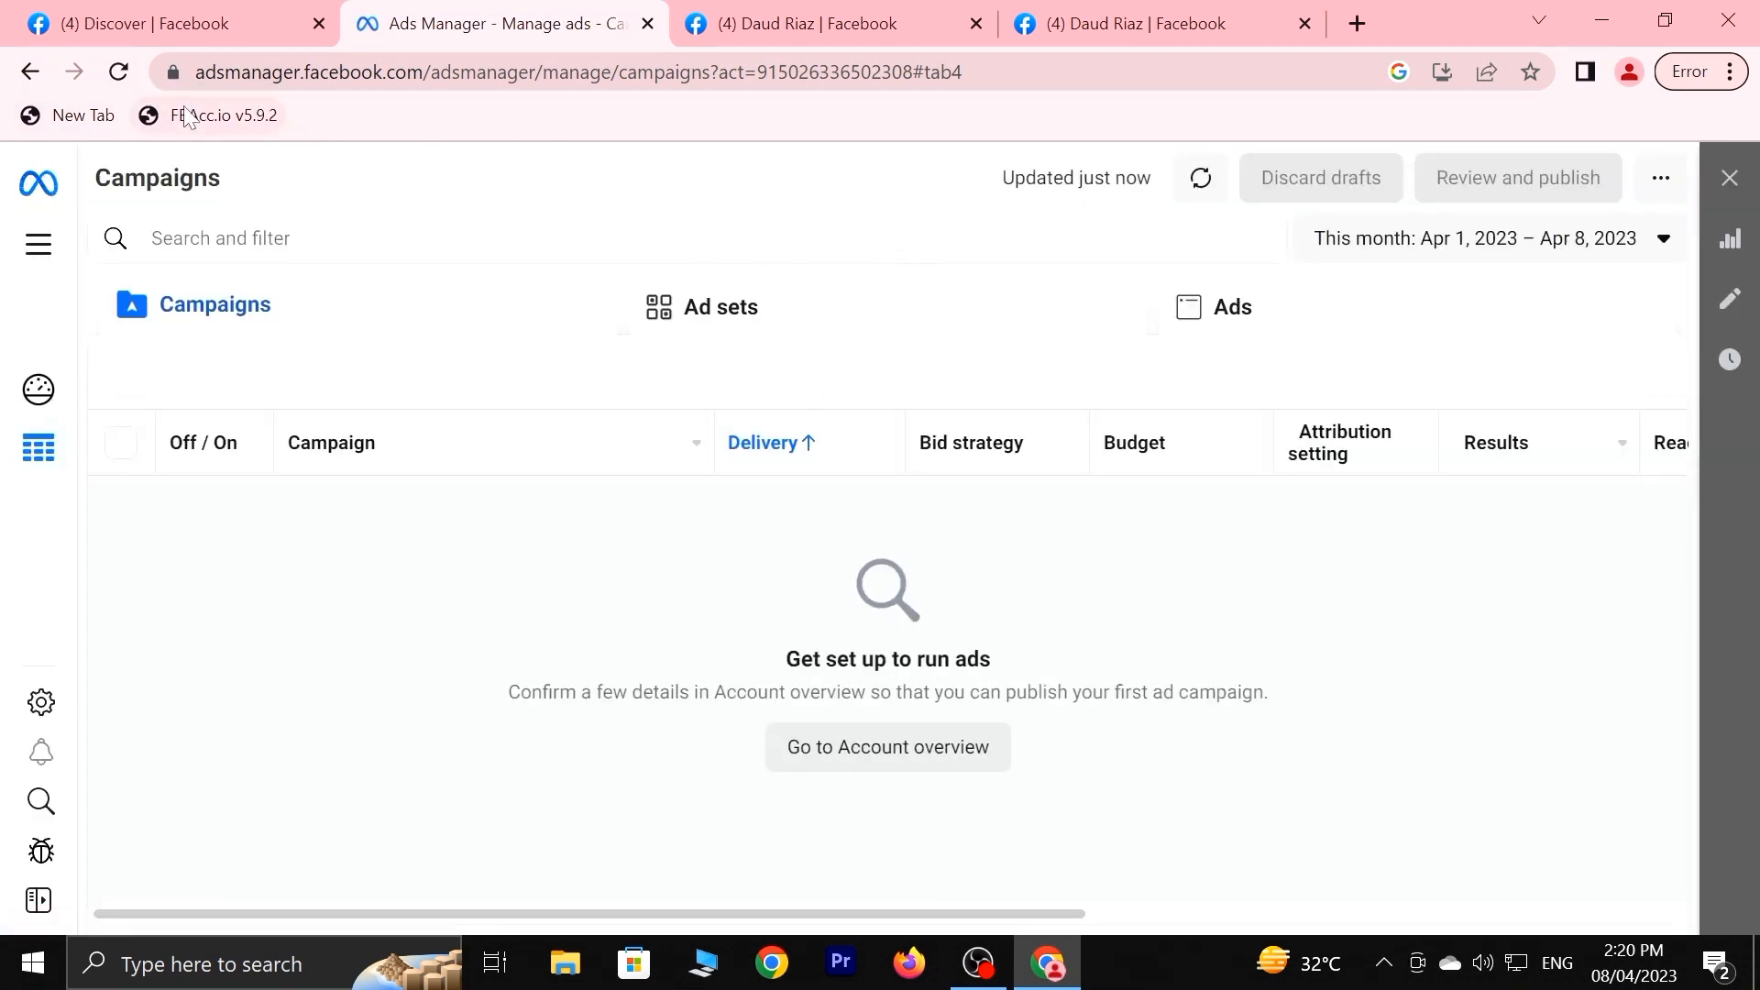
left_click(187, 116)
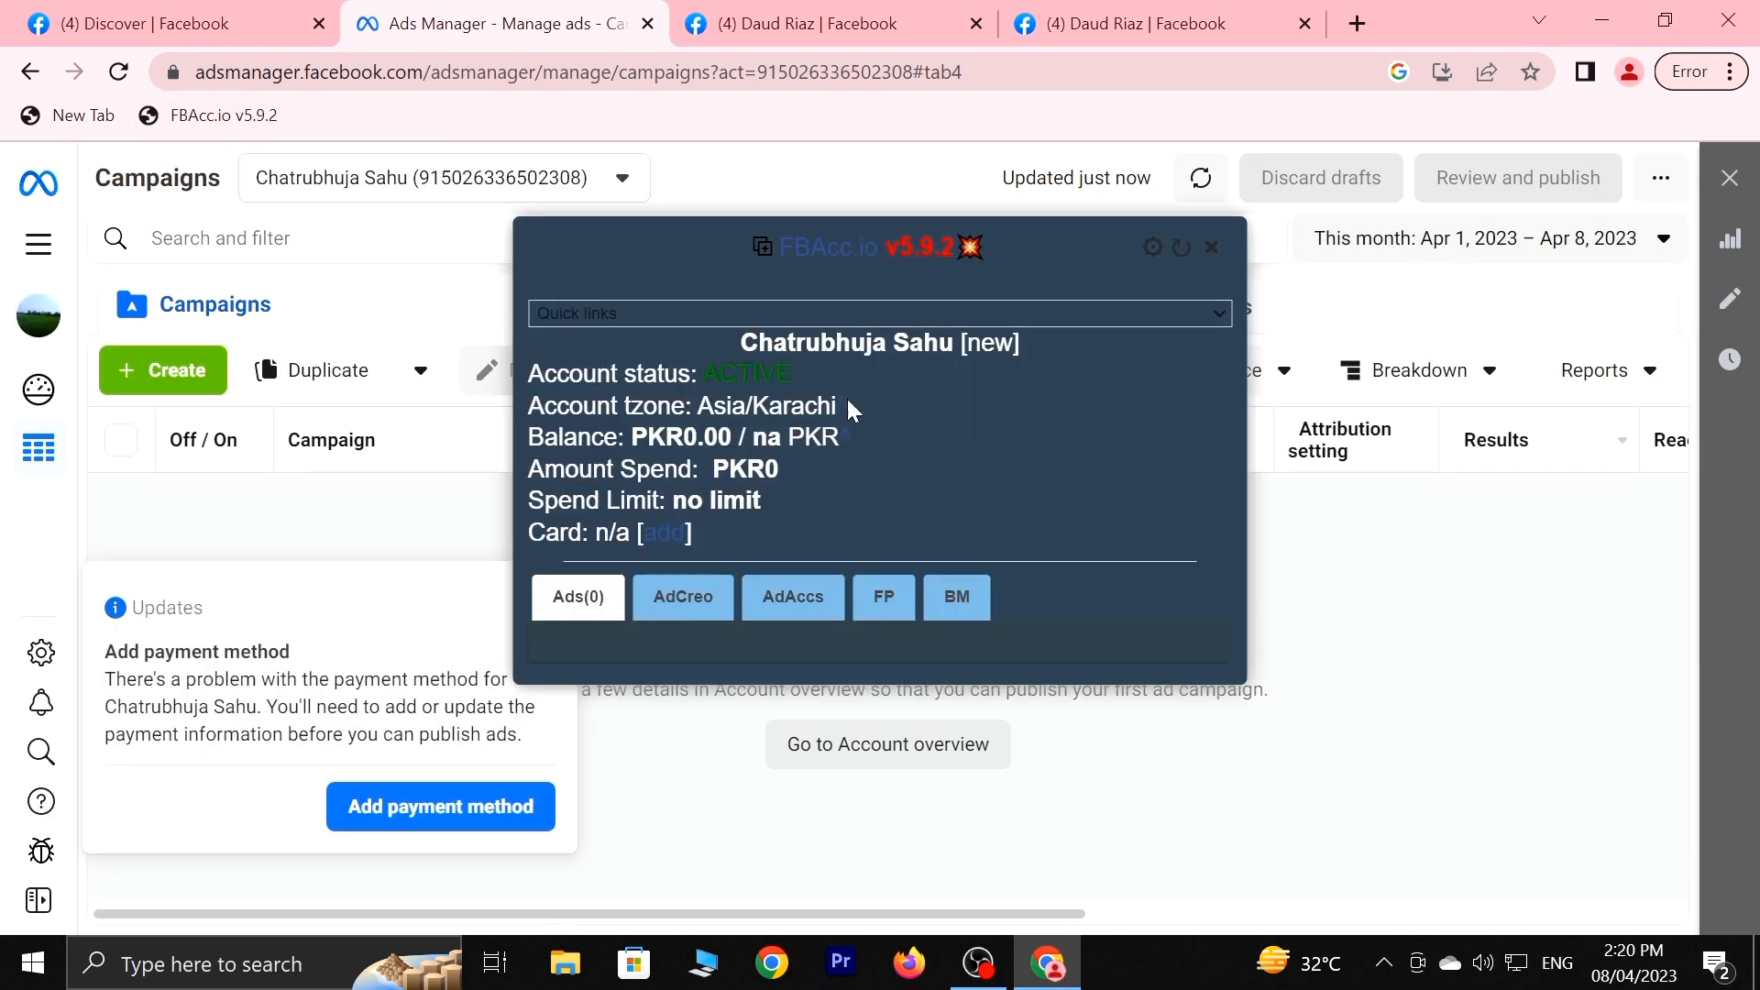
left_click(883, 597)
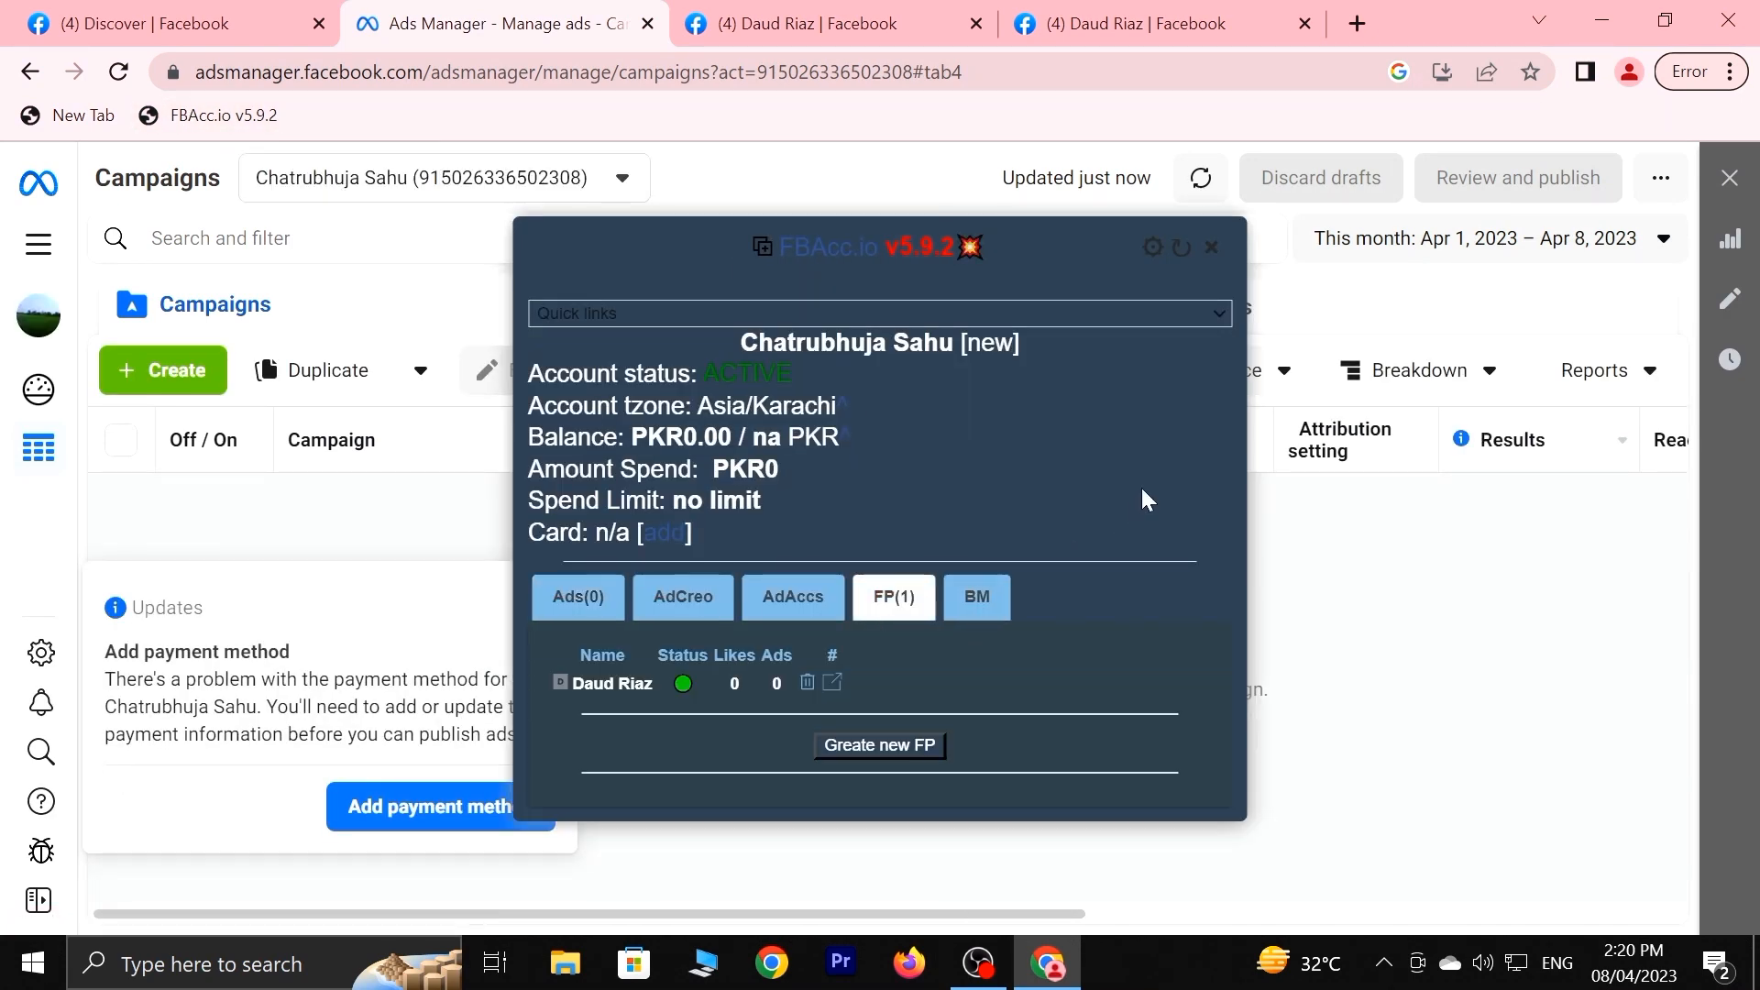
left_click(882, 745)
scroll(730, 723, "down", 1)
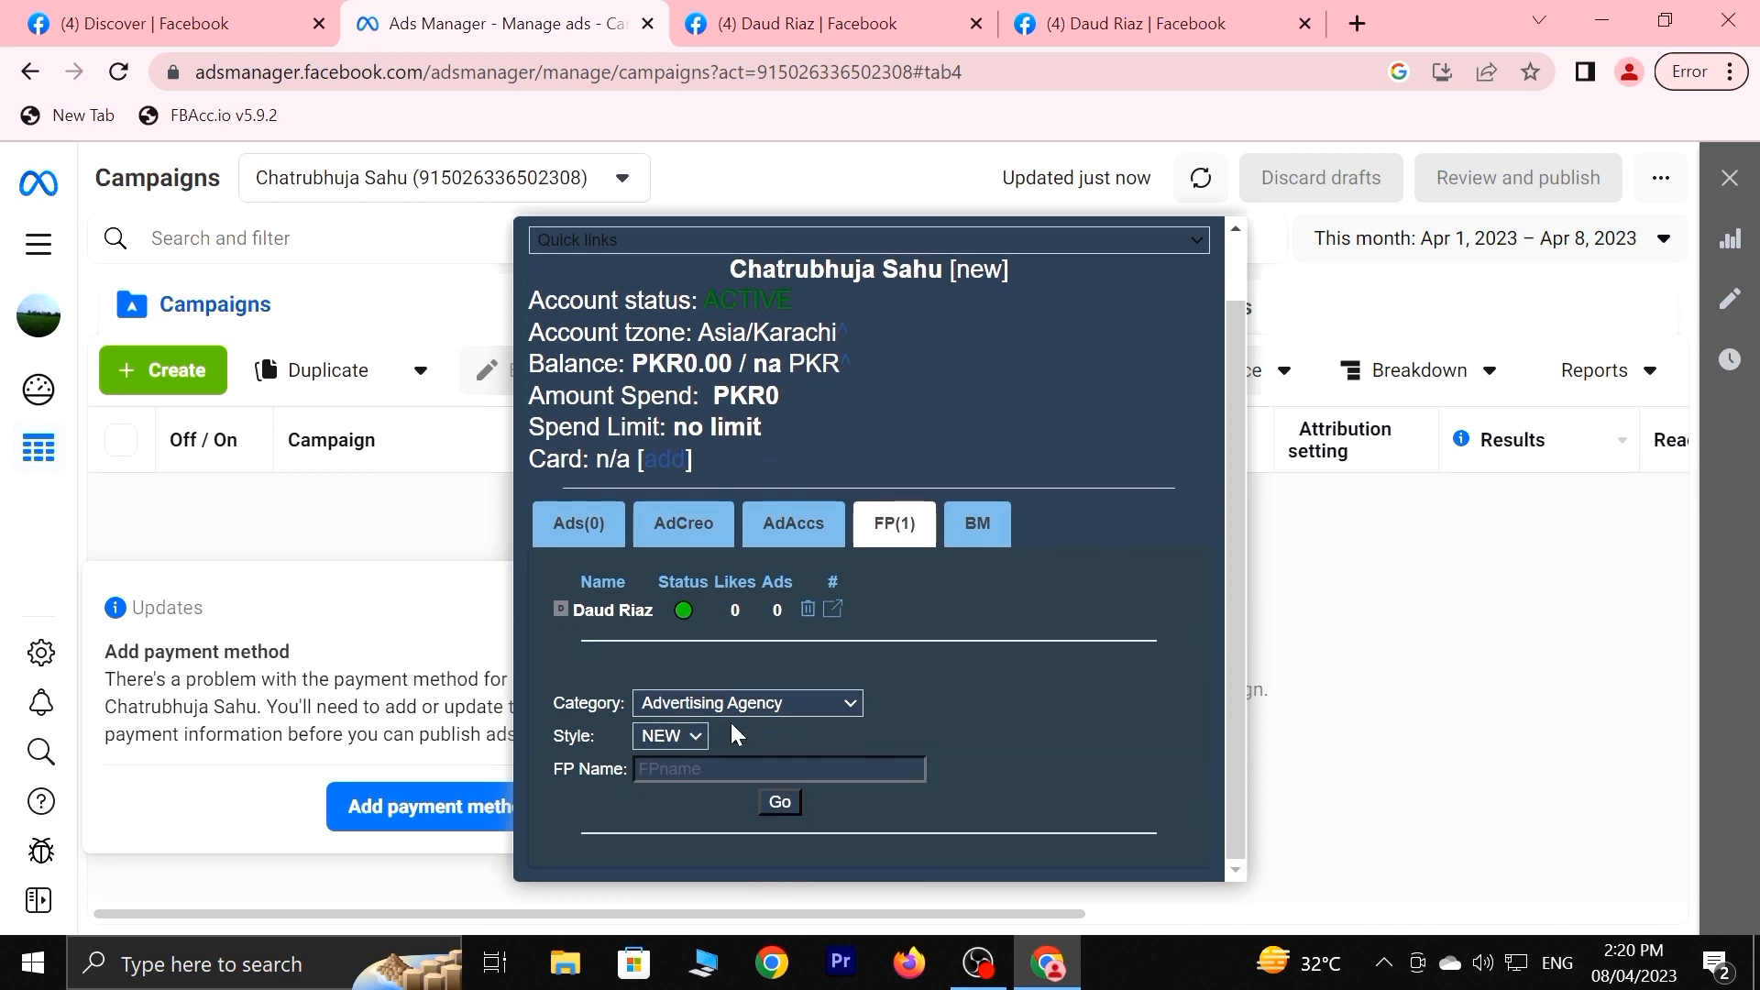
left_click(748, 713)
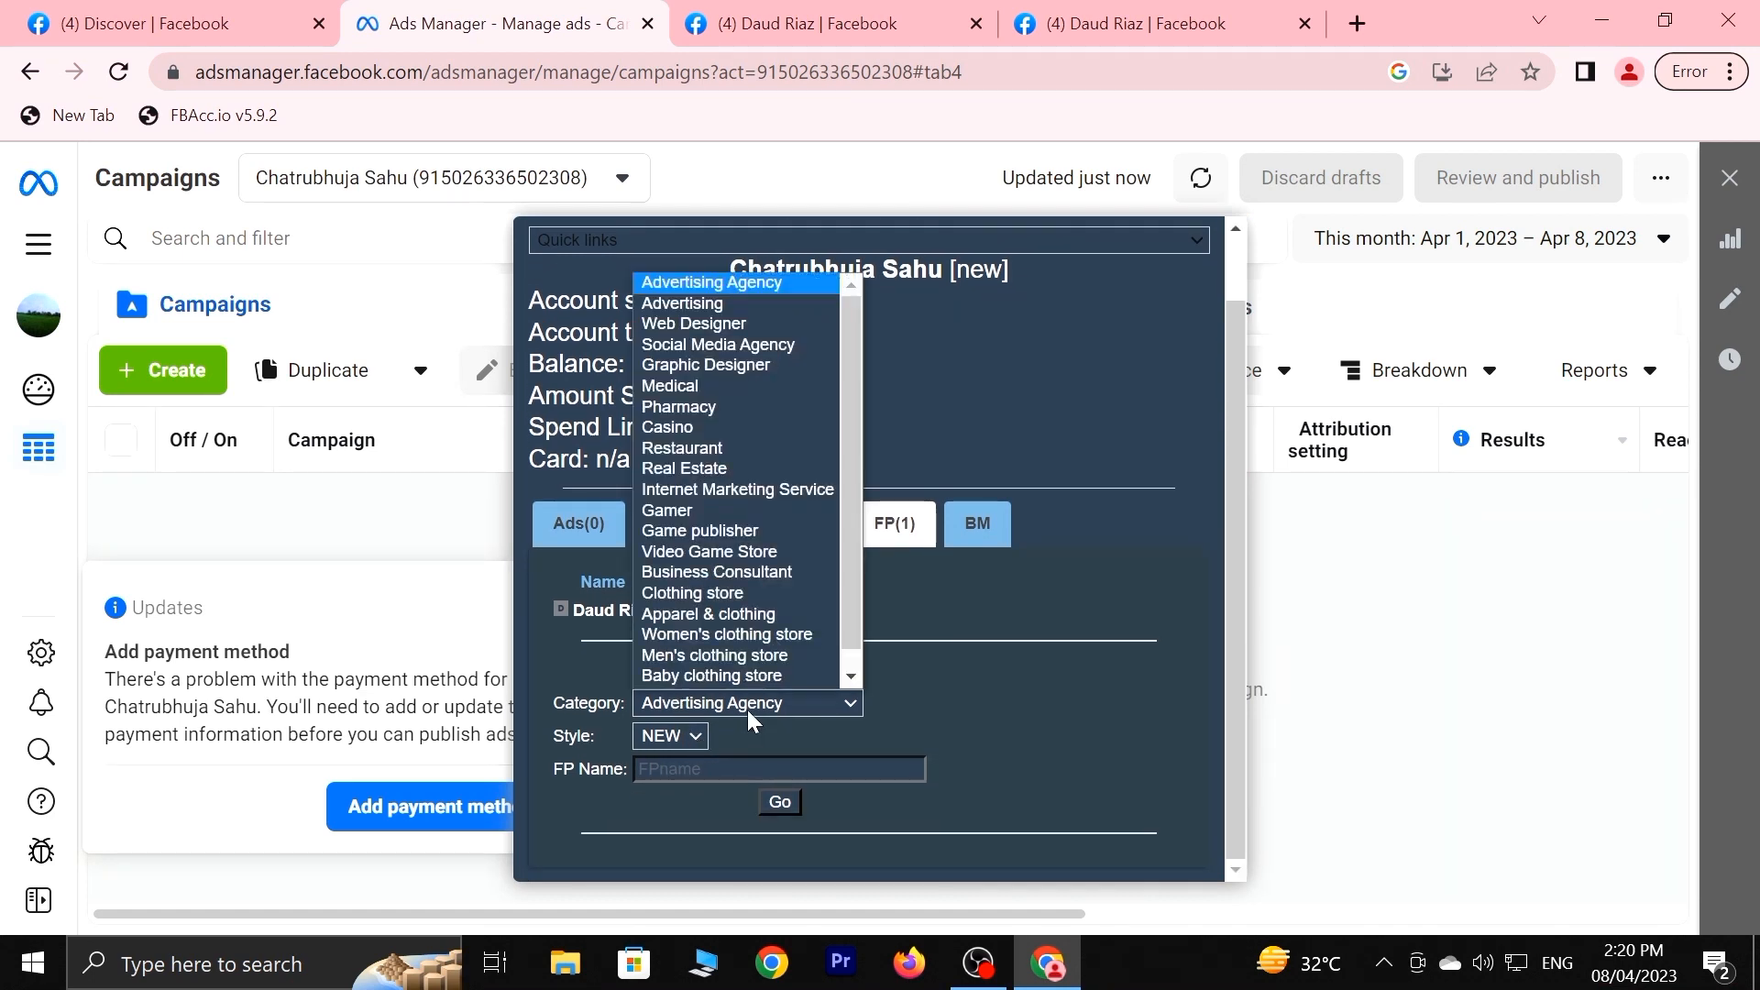
left_click(761, 553)
left_click(693, 741)
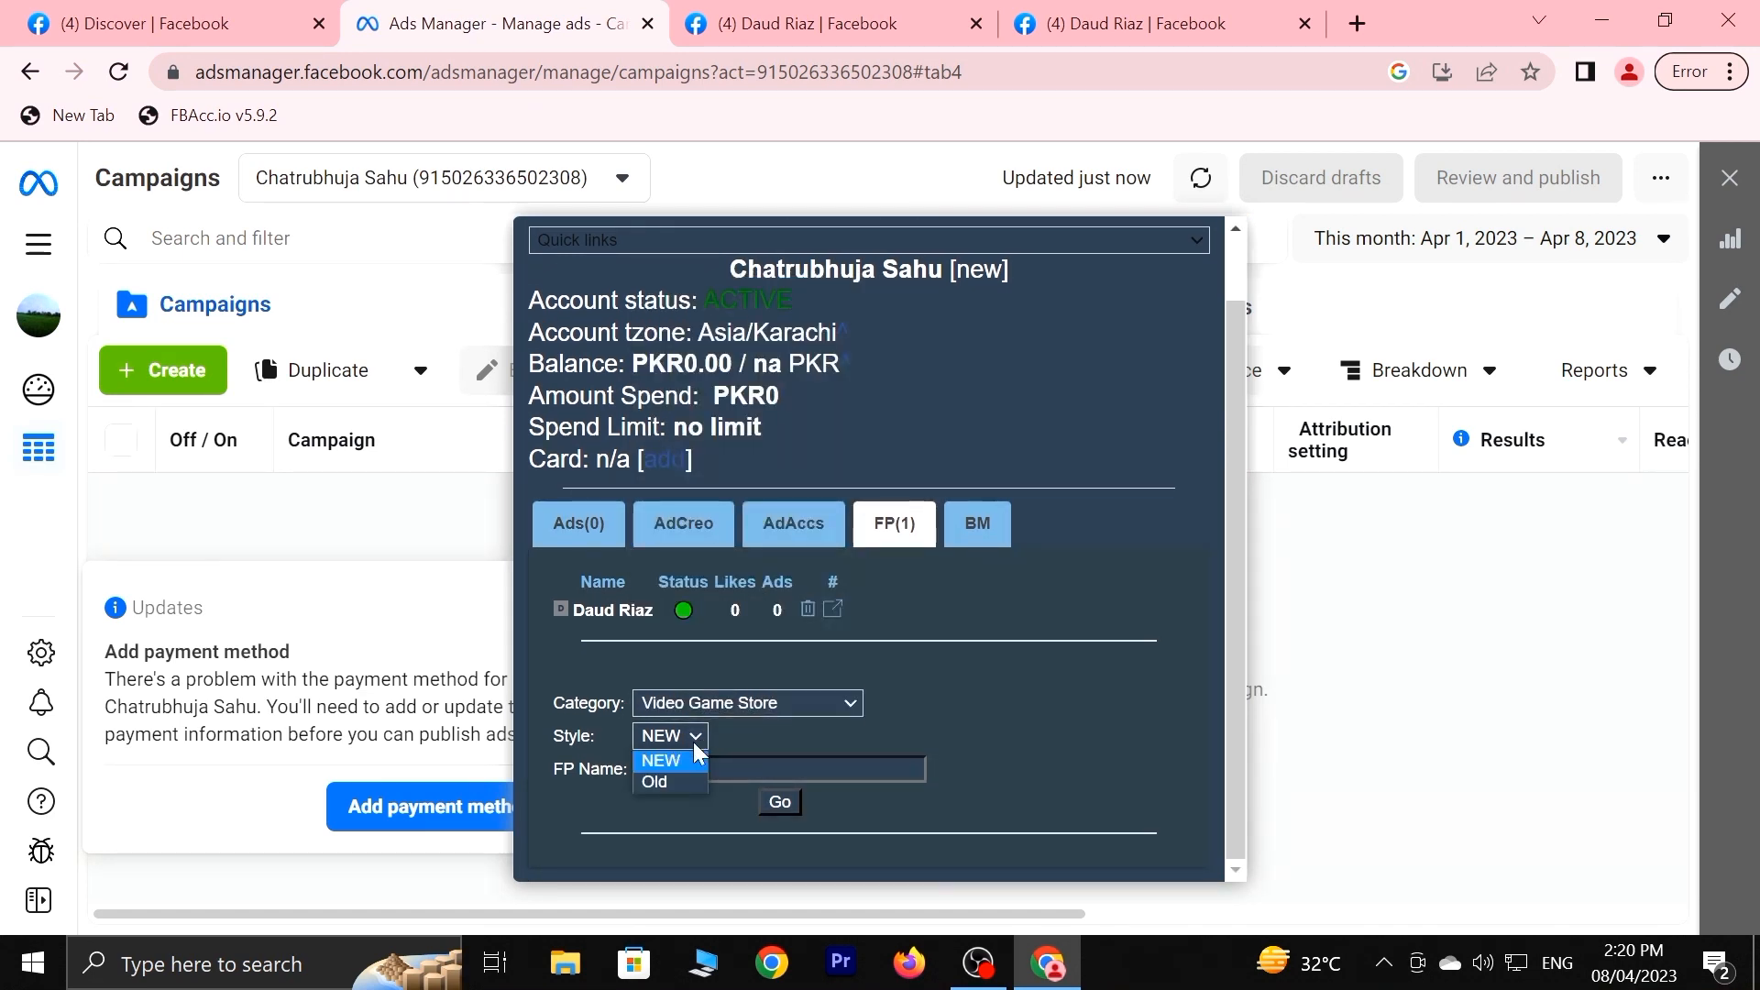
left_click(659, 784)
Submit the name 'gaming teco', then replace the rejected name with a person's name.
left_click(779, 768)
type("gaming")
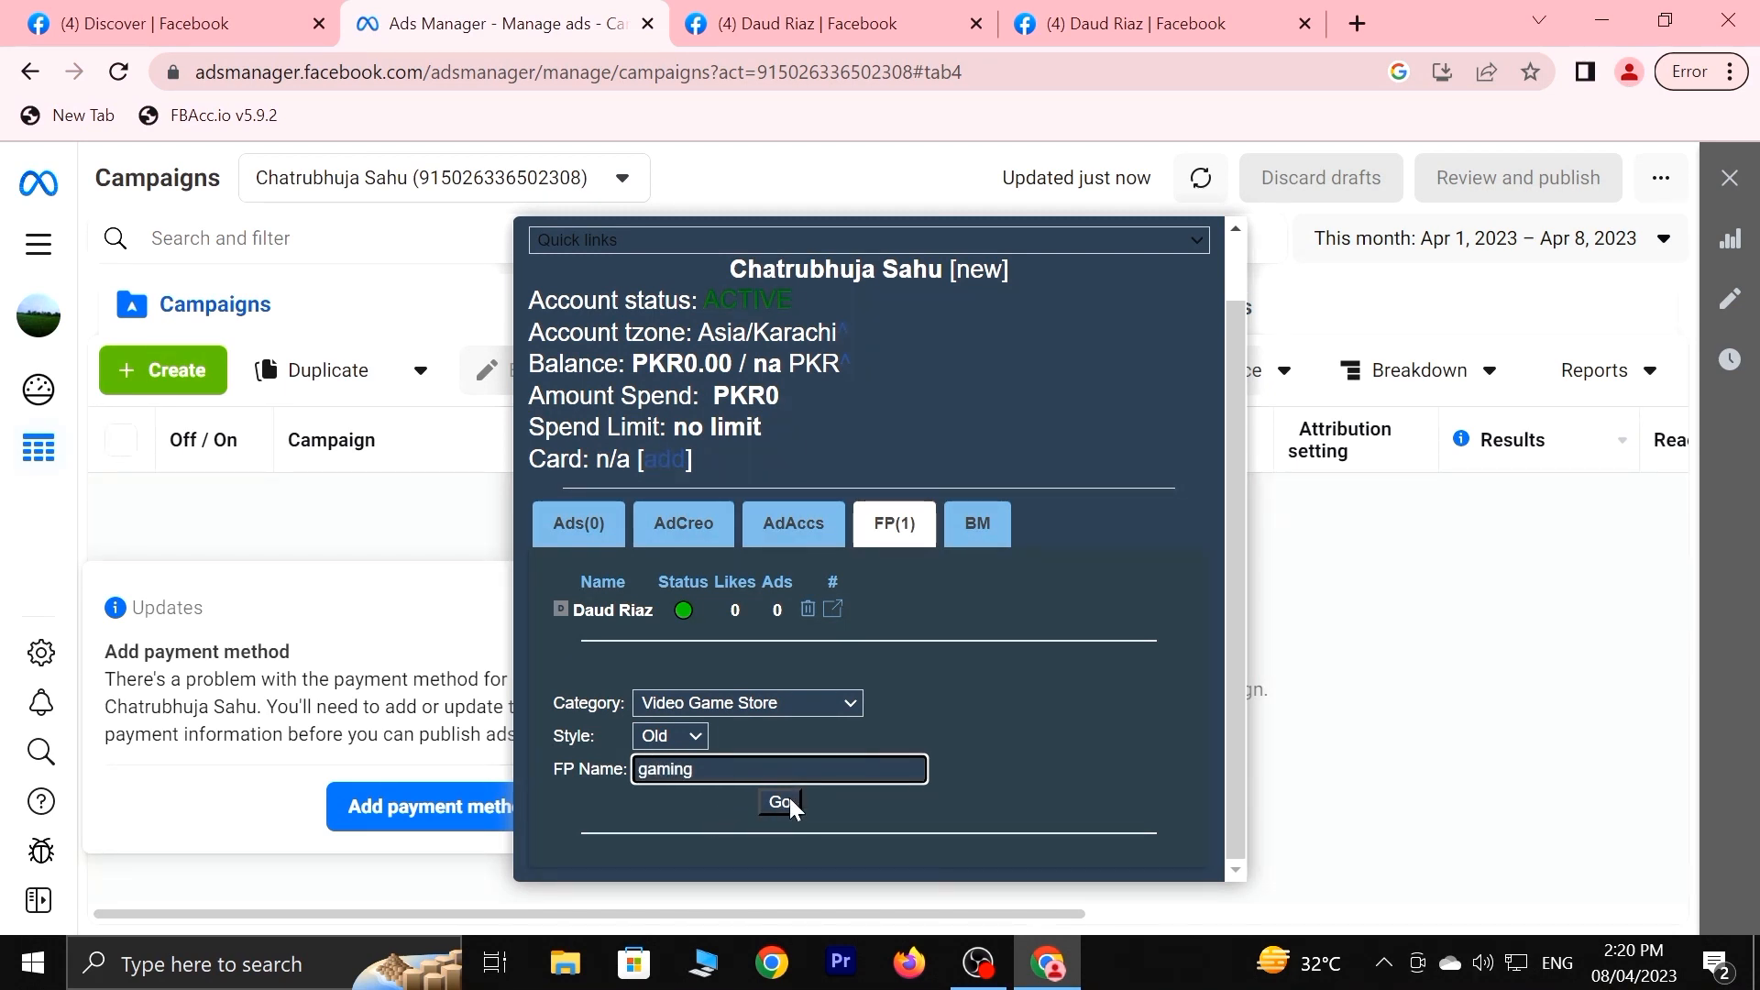
type(" teco")
left_click(782, 802)
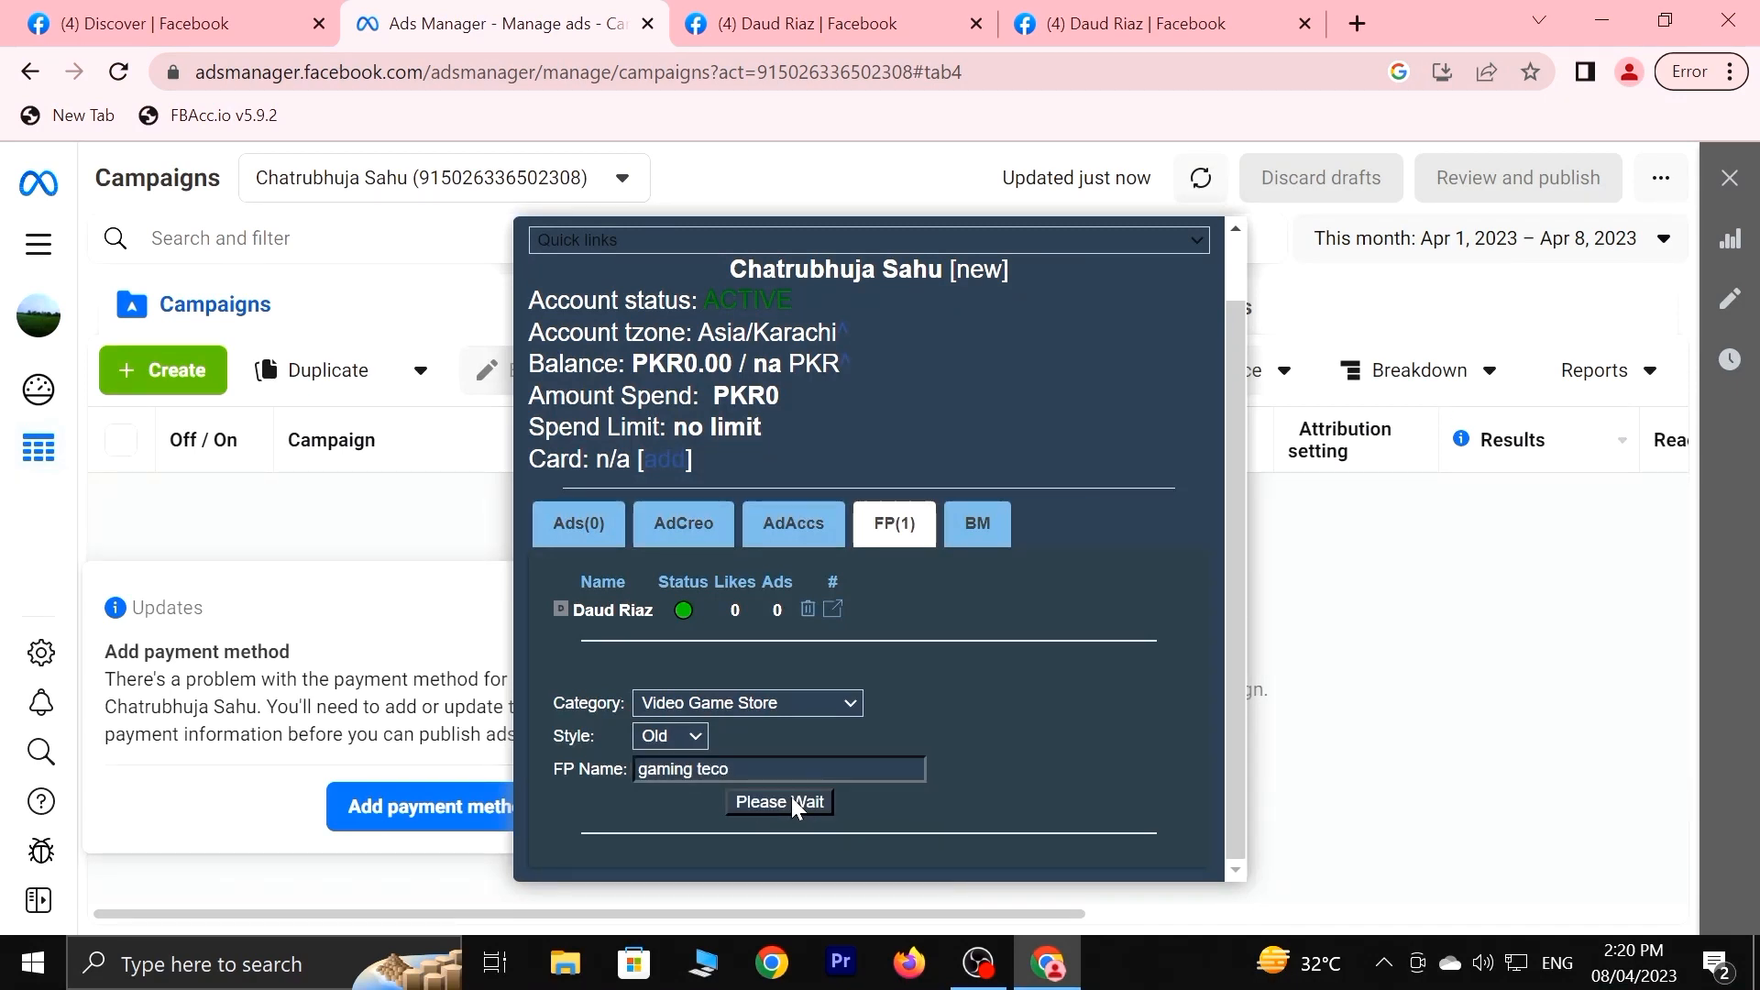
left_click(1122, 255)
left_click_drag(729, 769, 639, 769)
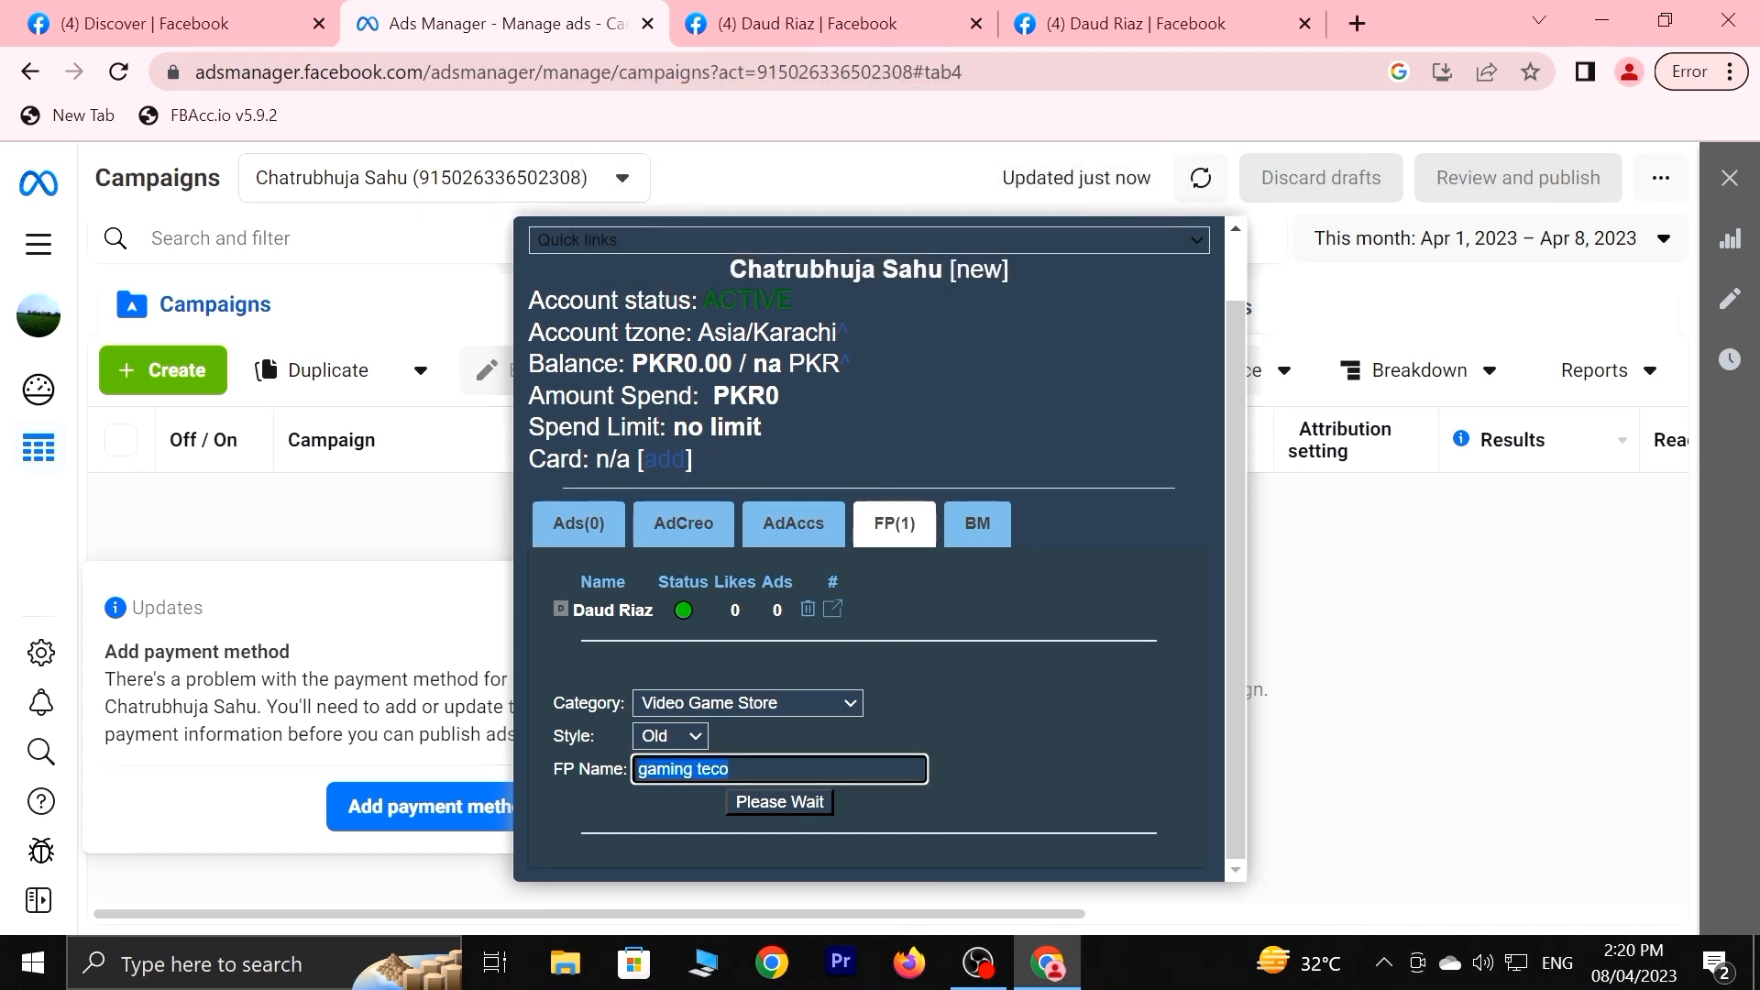
type("Haseeb")
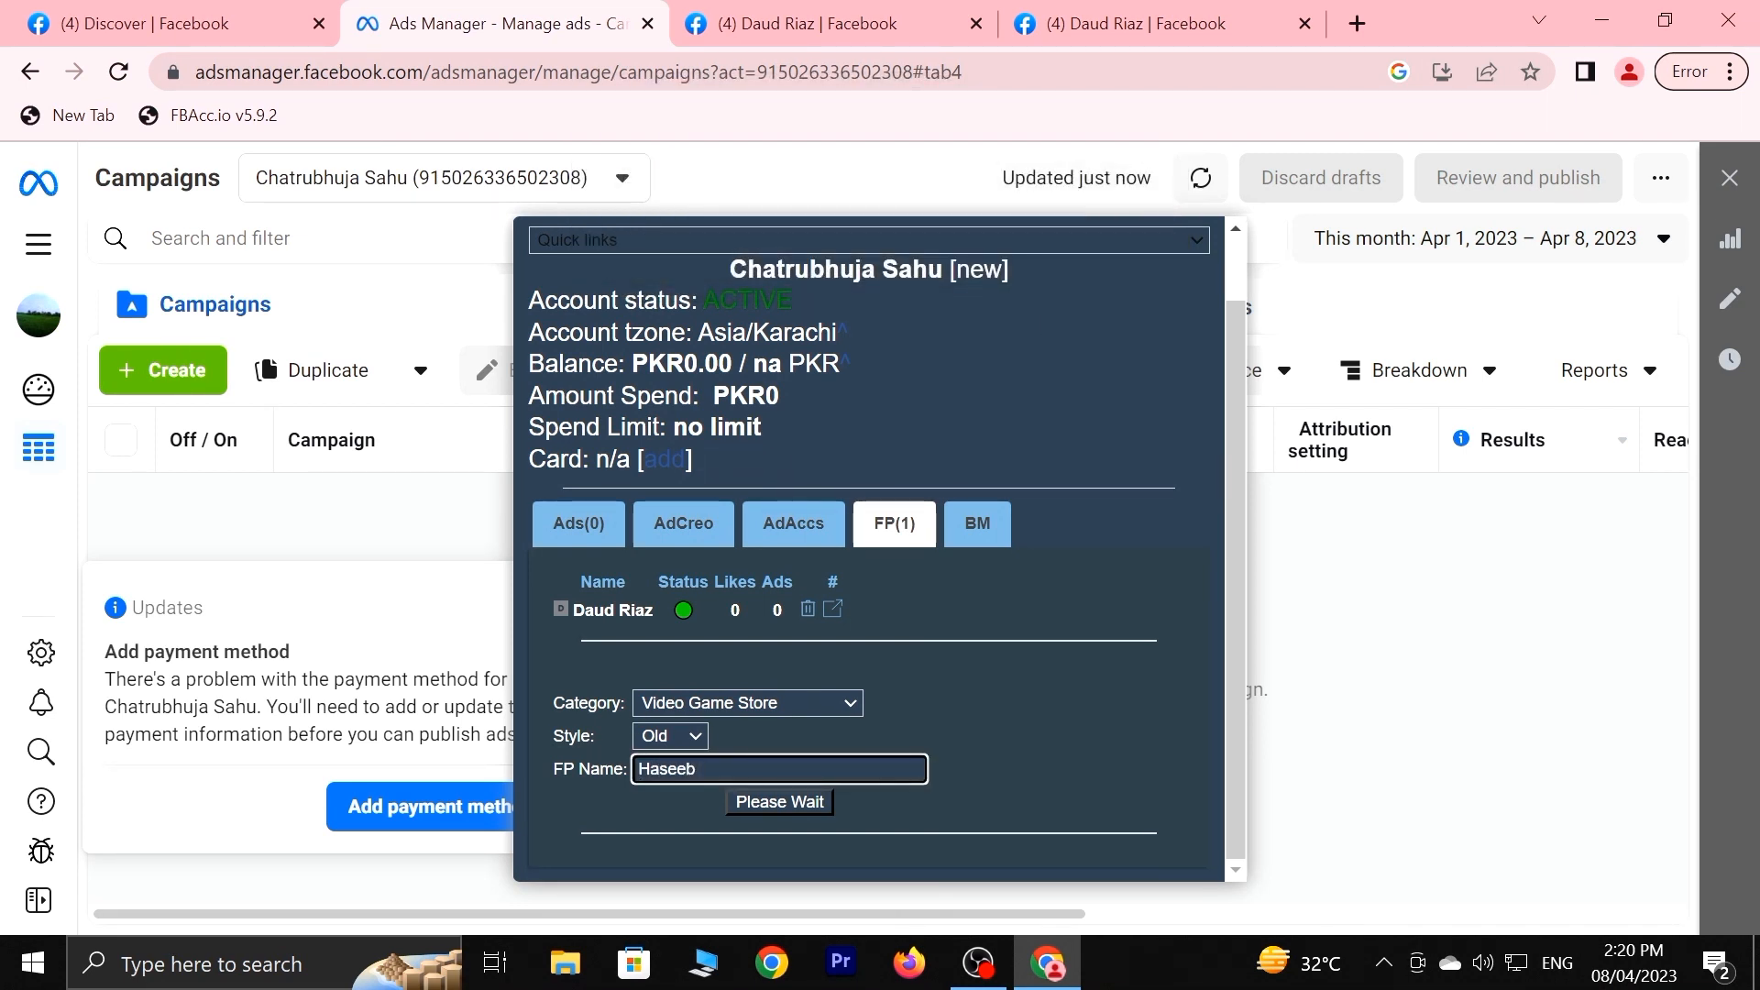
type(" H")
key("BackSpace")
key("BackSpace")
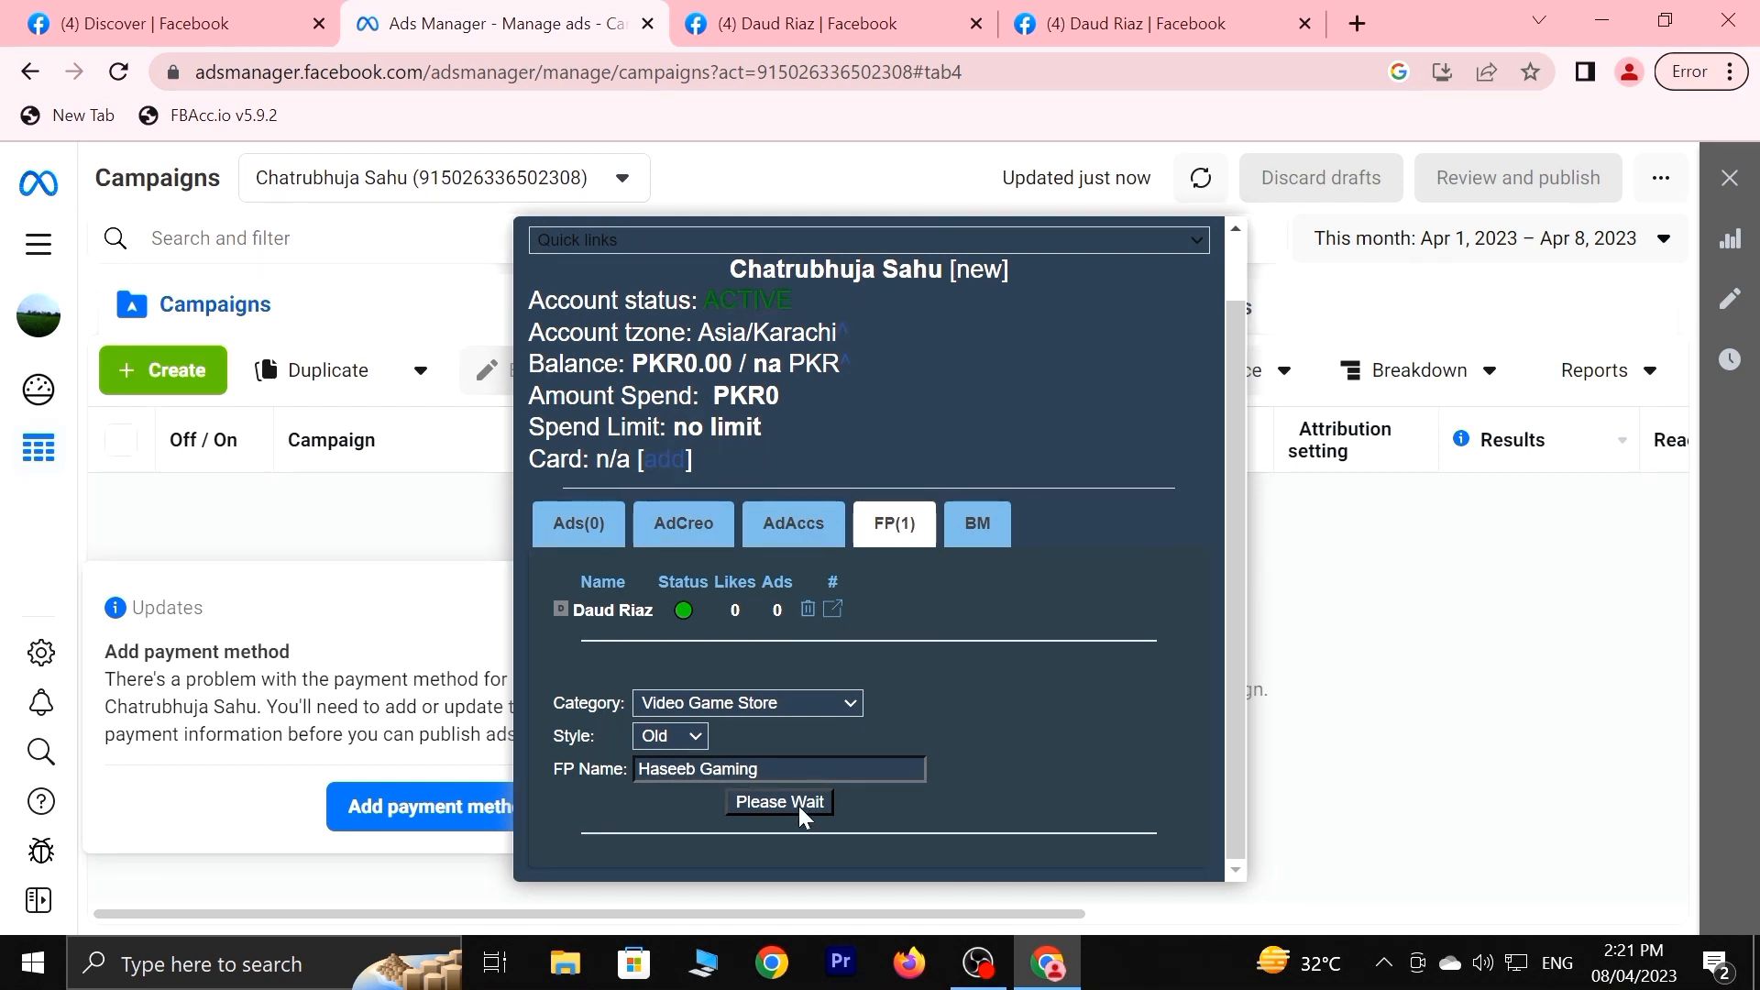
scroll(1014, 728, "down", 1)
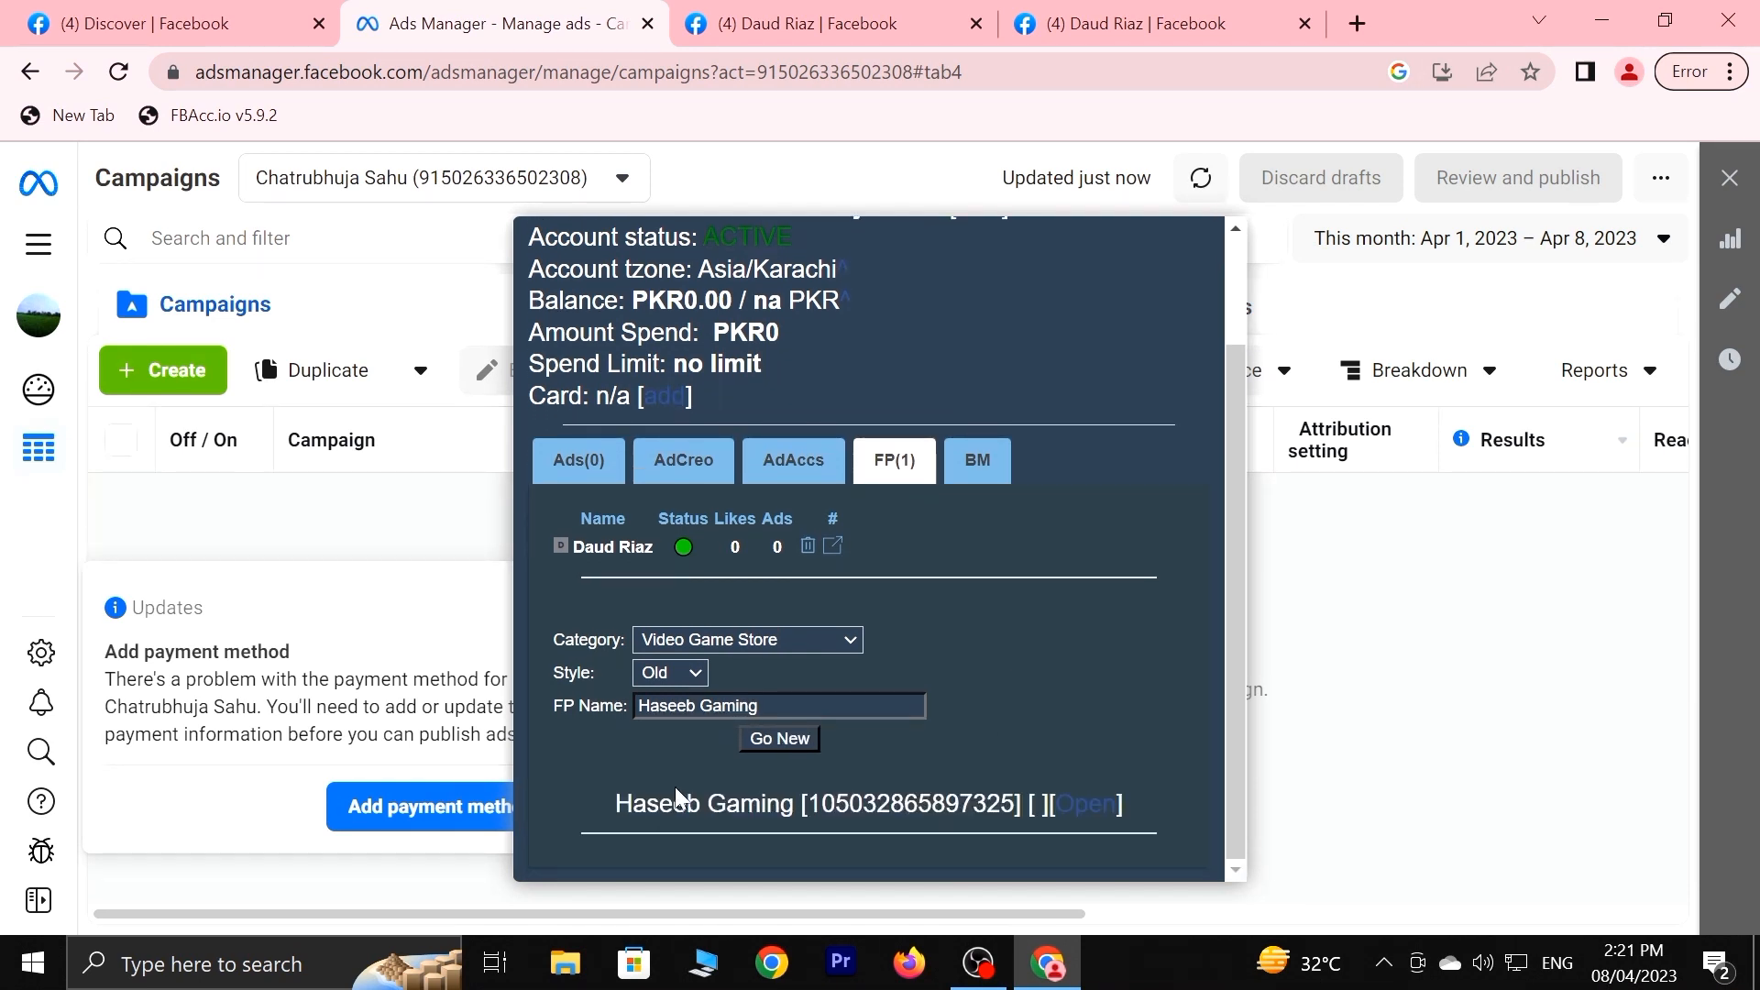
Open the new Video Game Store page and leave the WhatsApp setup prompt.
left_click(1073, 799)
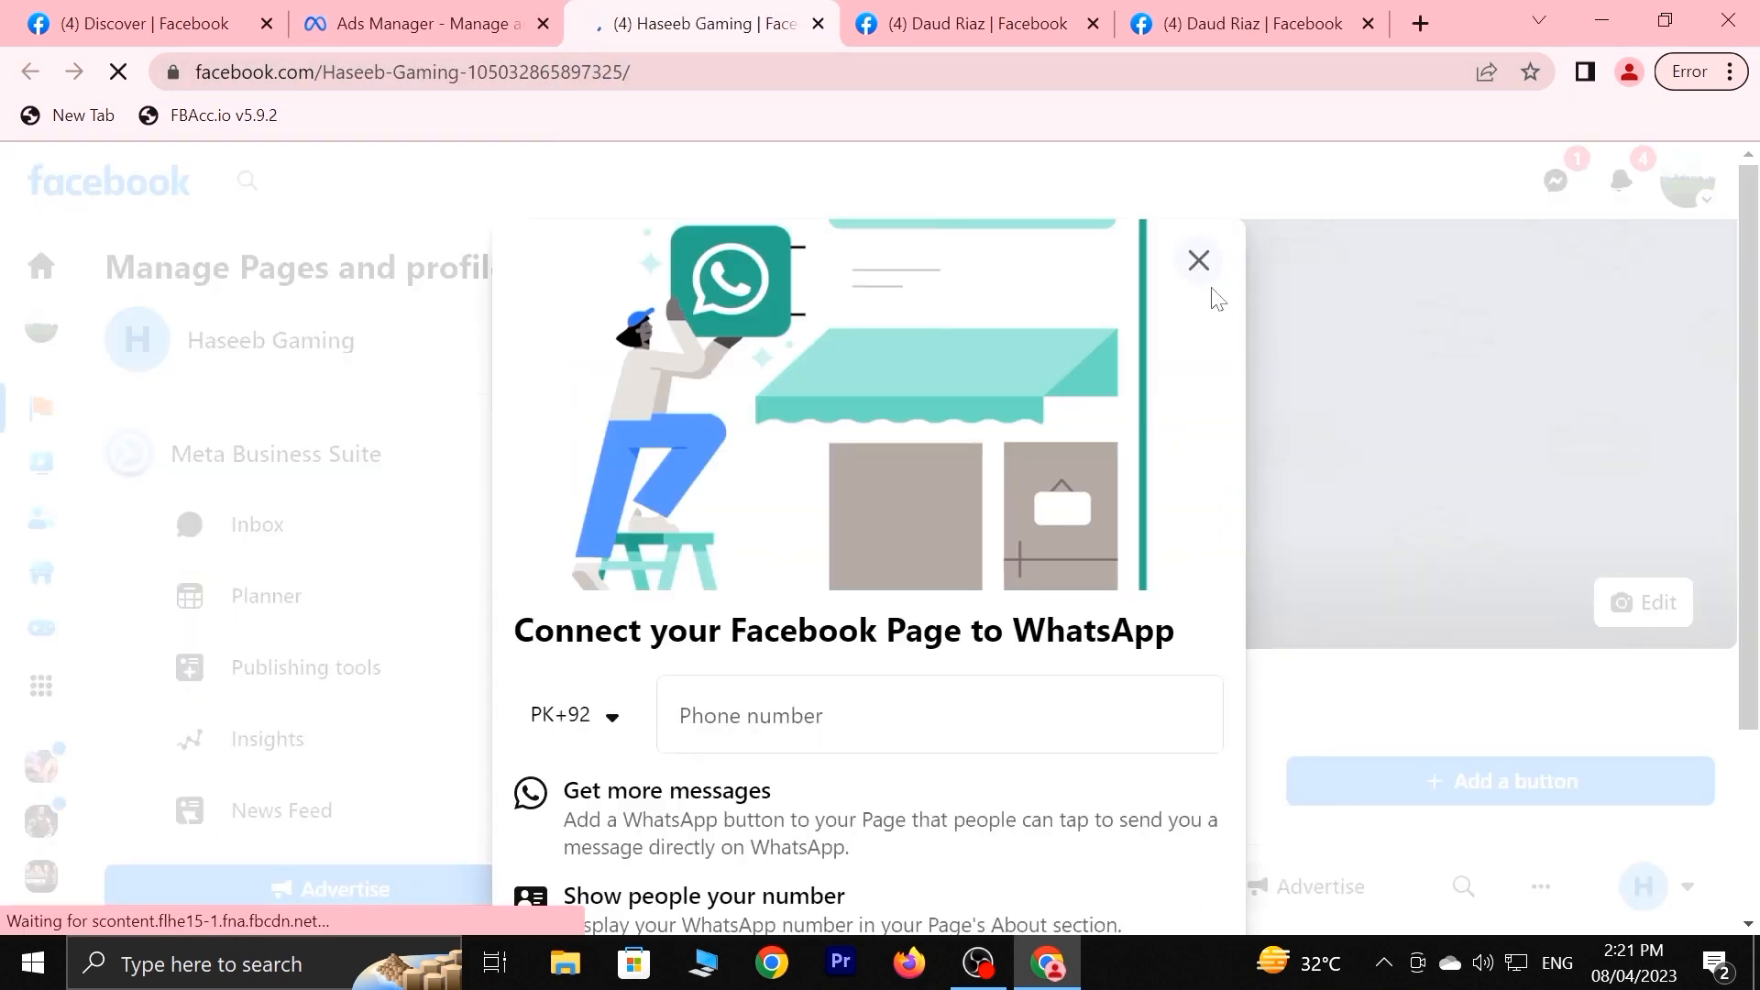
left_click(1199, 261)
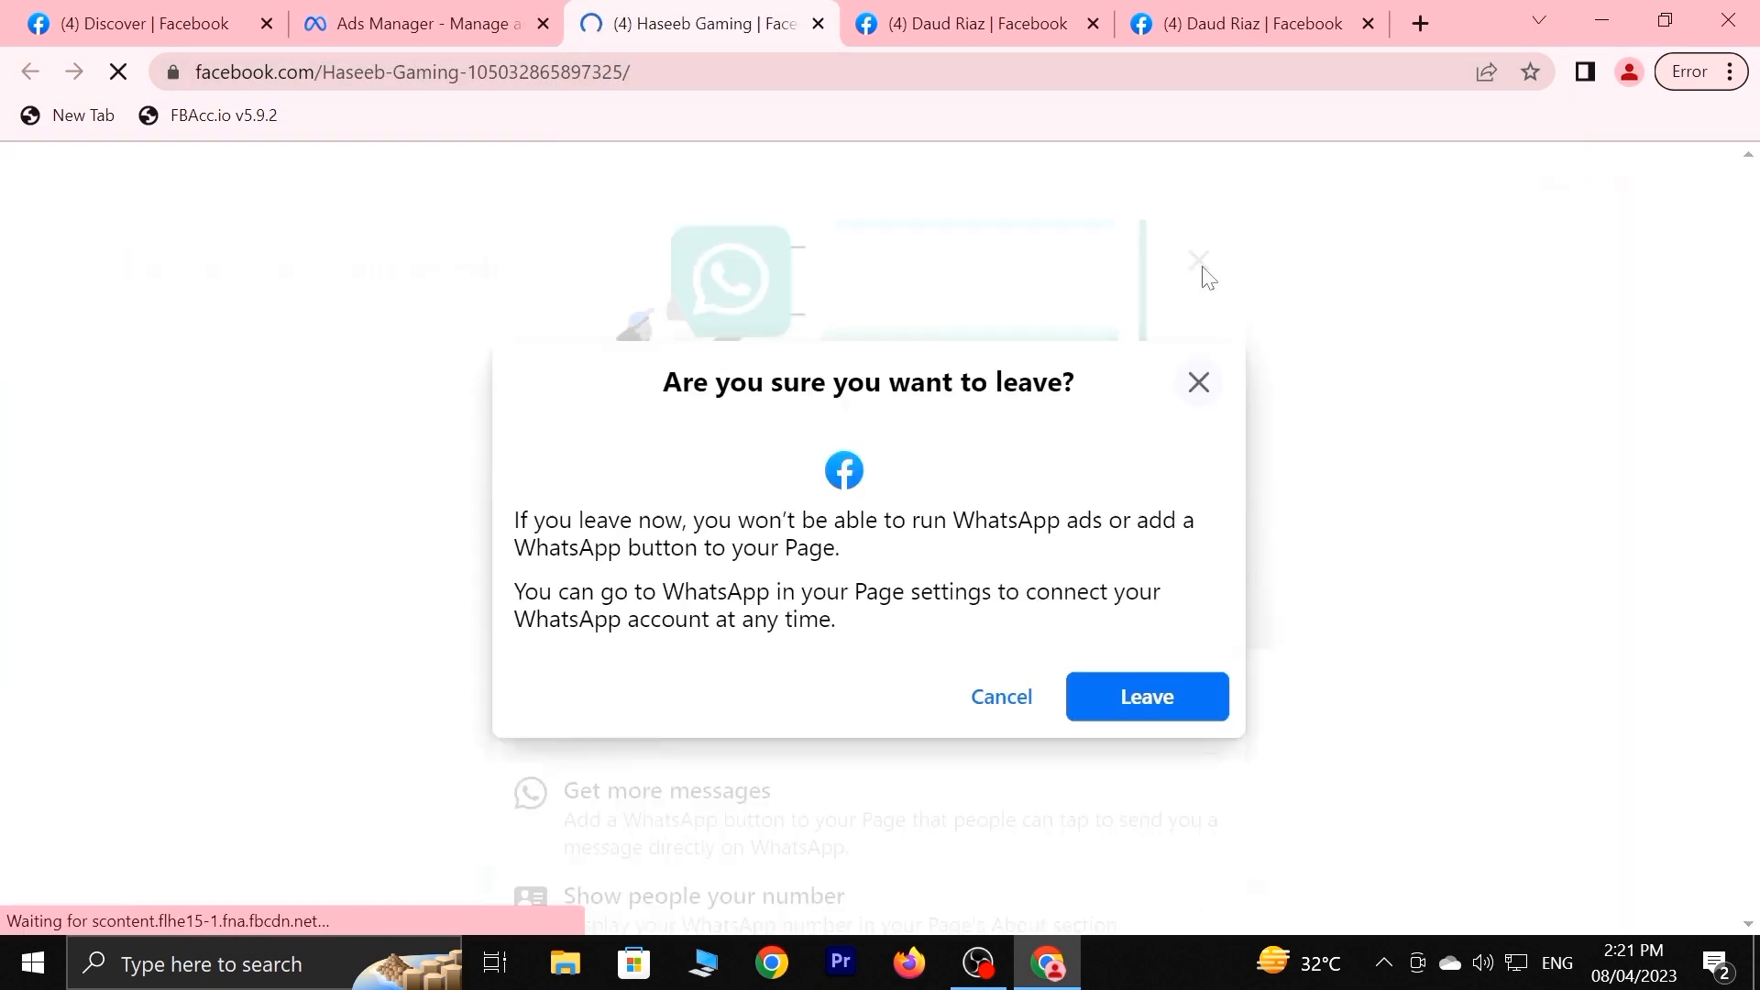
left_click(1146, 695)
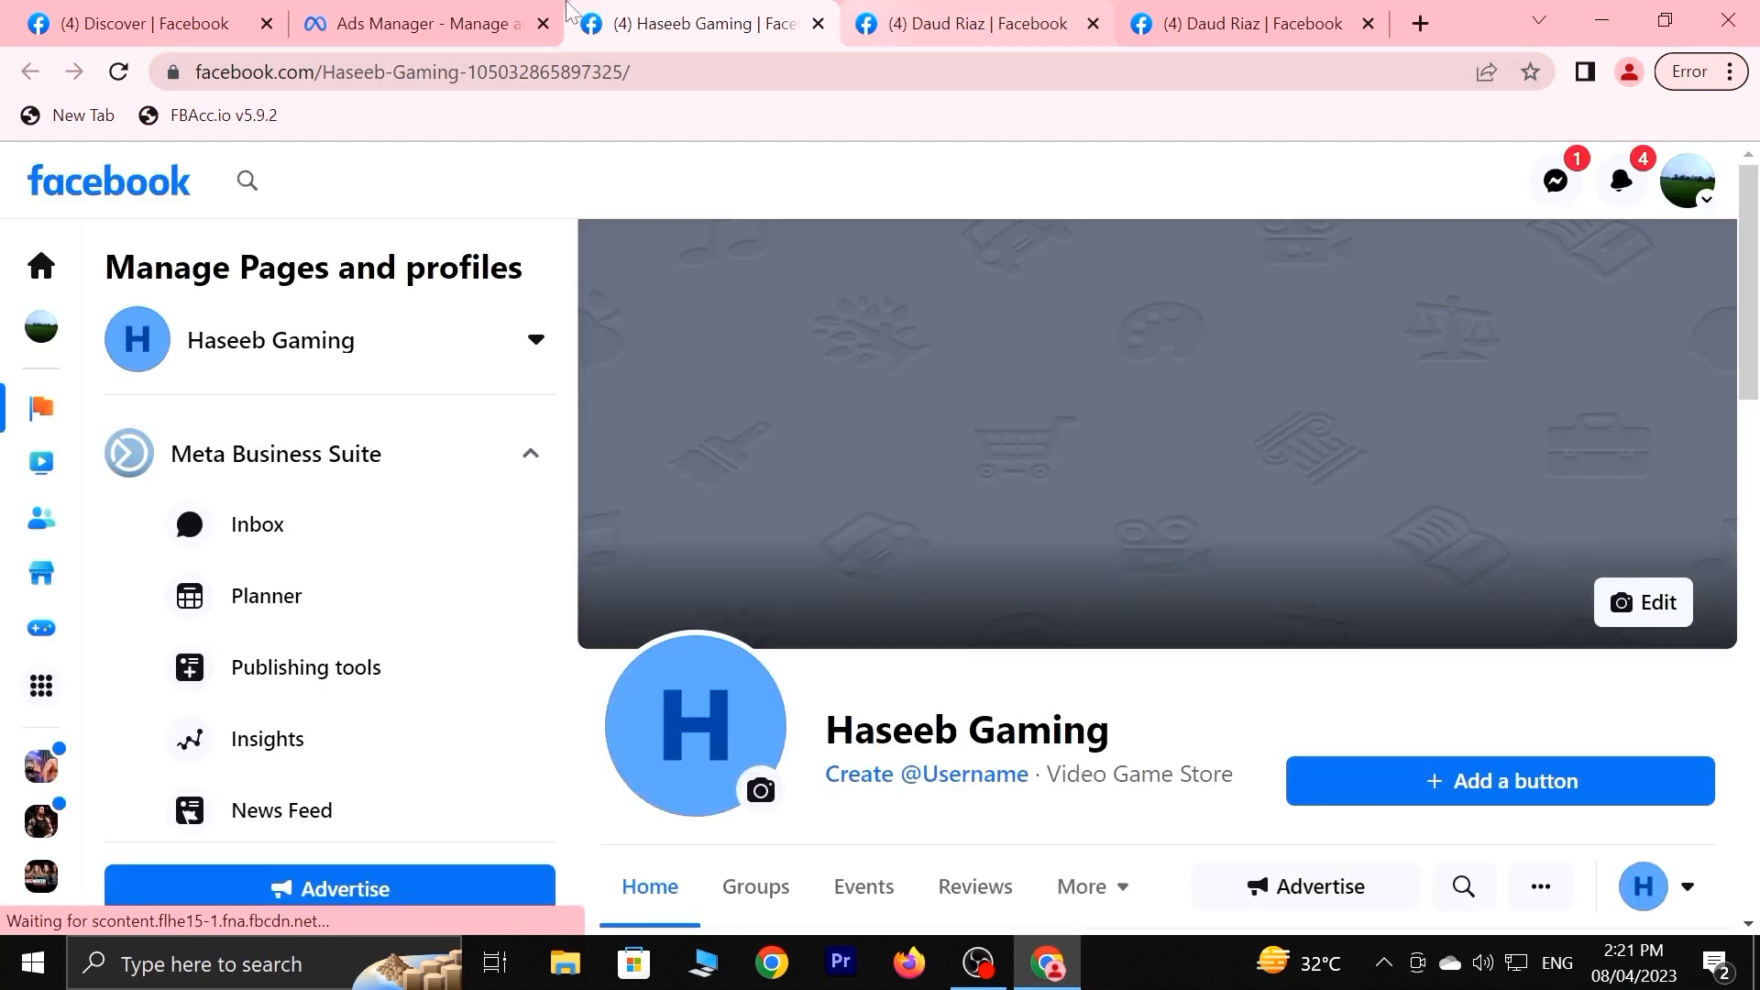
In the Gamer page tab, go back to the managed pages list and reload it.
left_click(1173, 16)
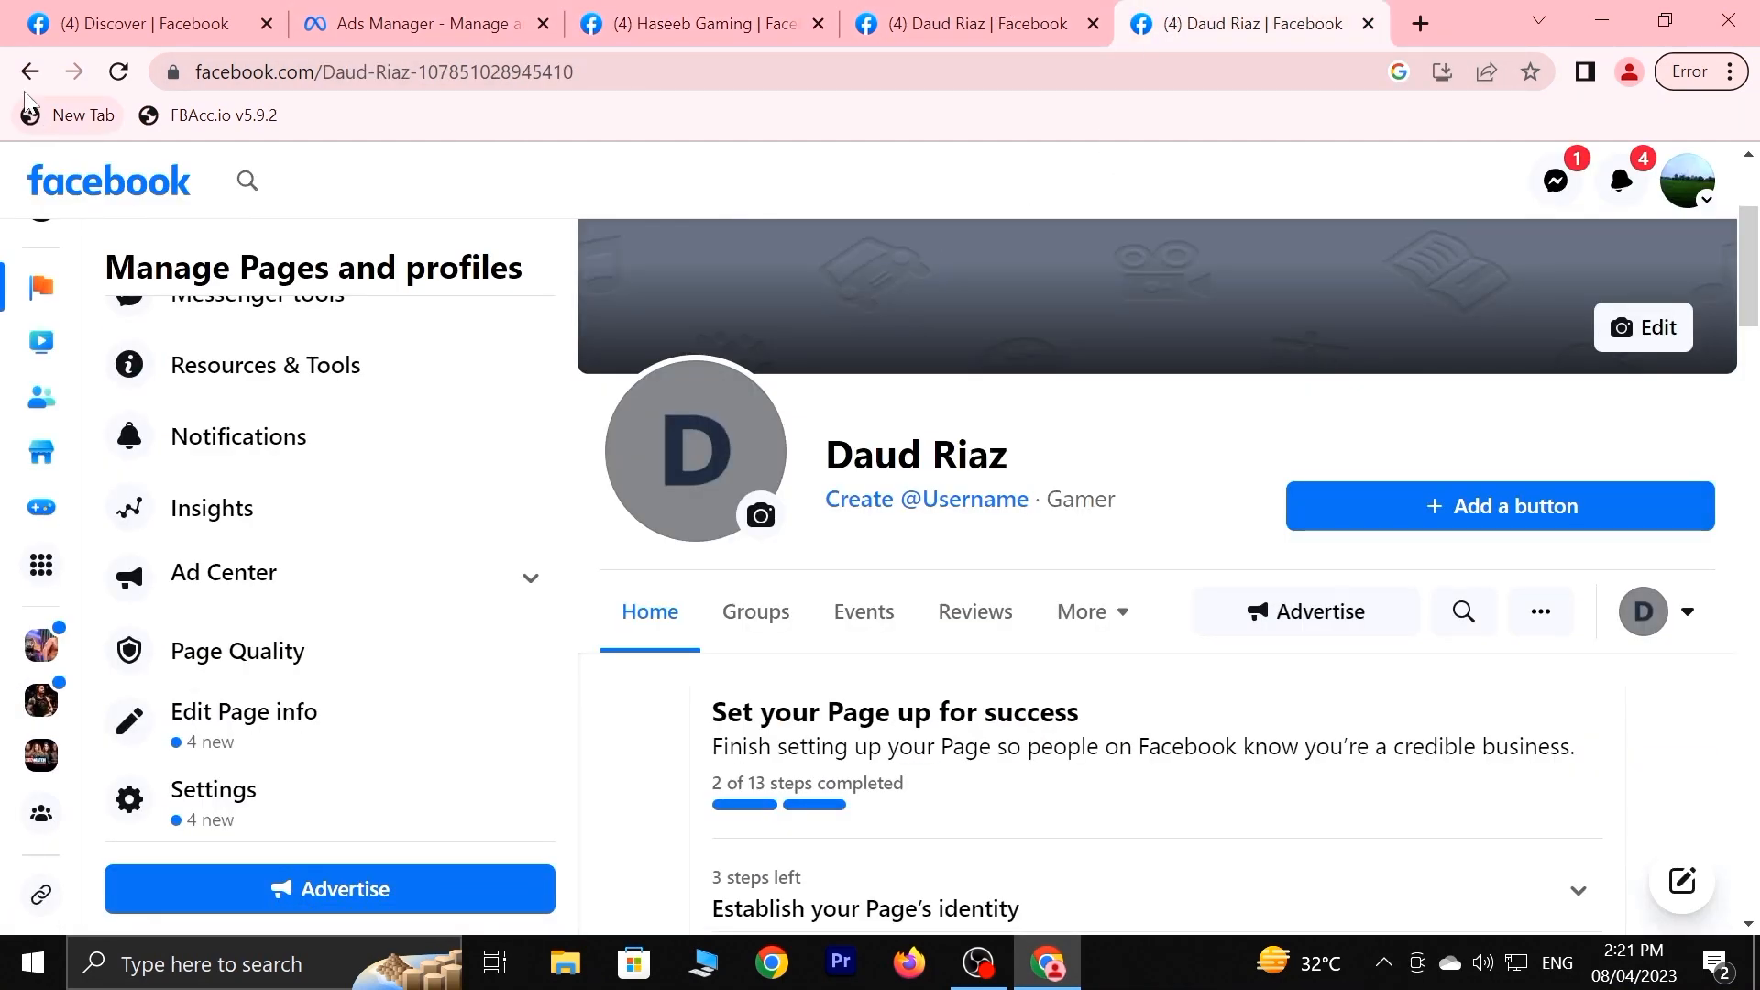
left_click(31, 72)
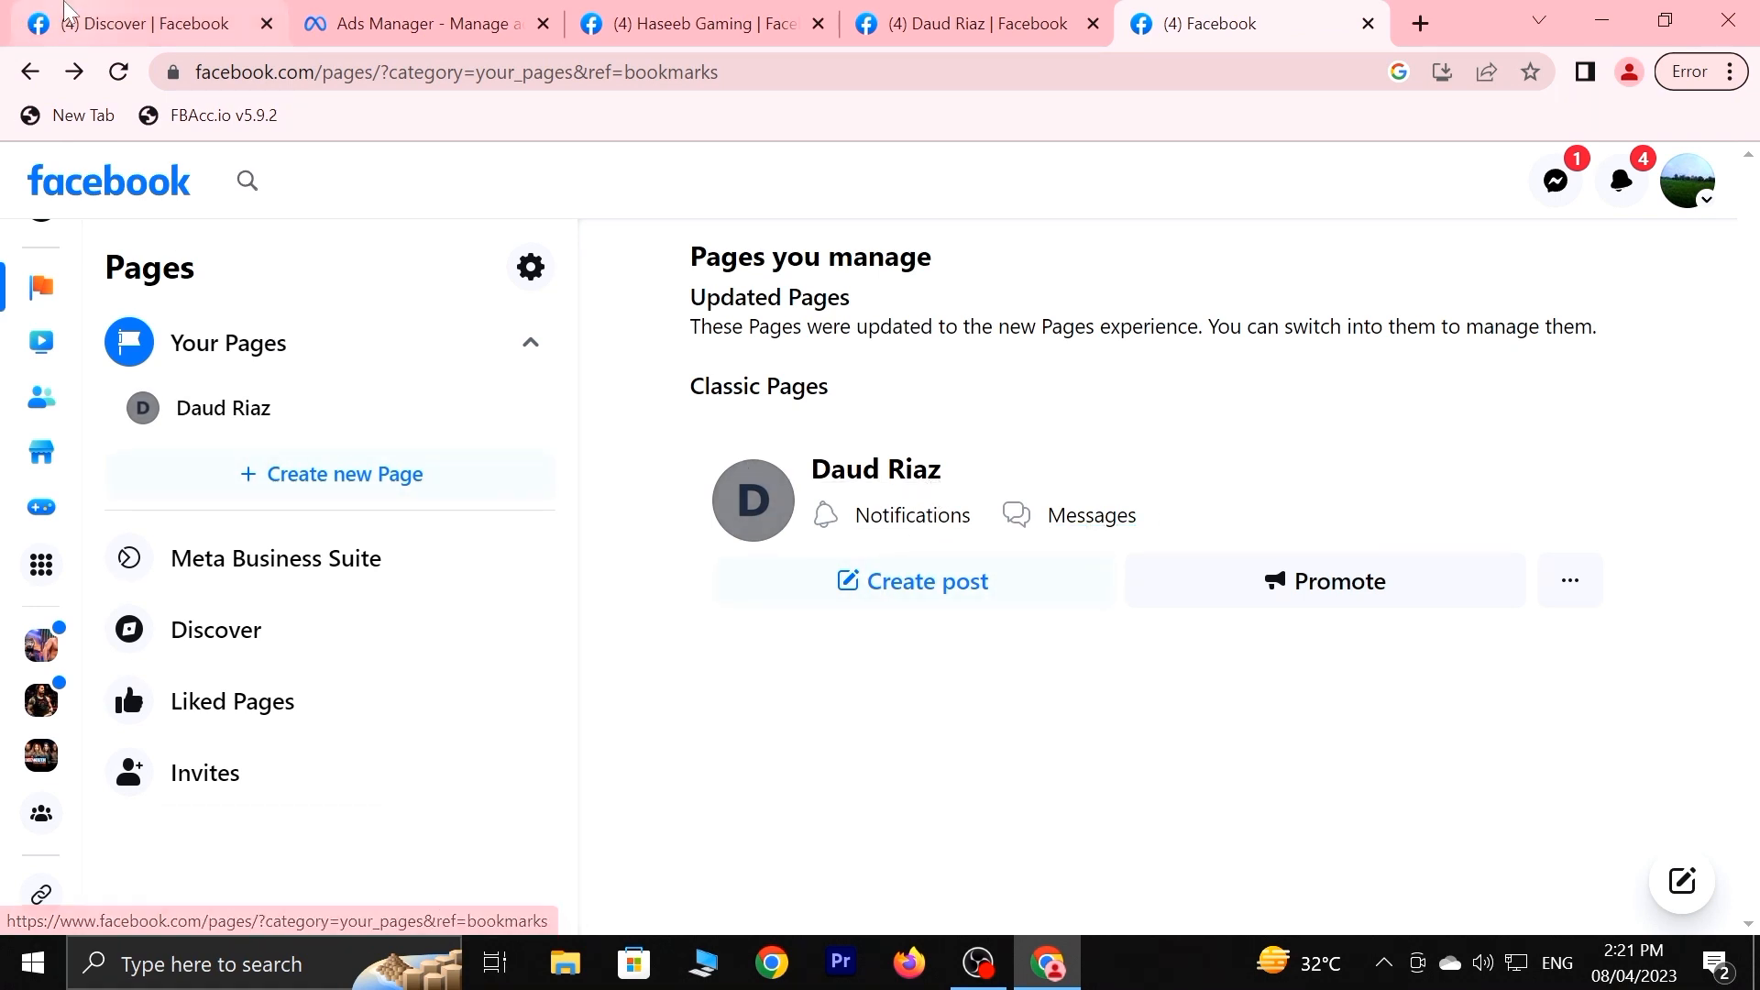
left_click(107, 79)
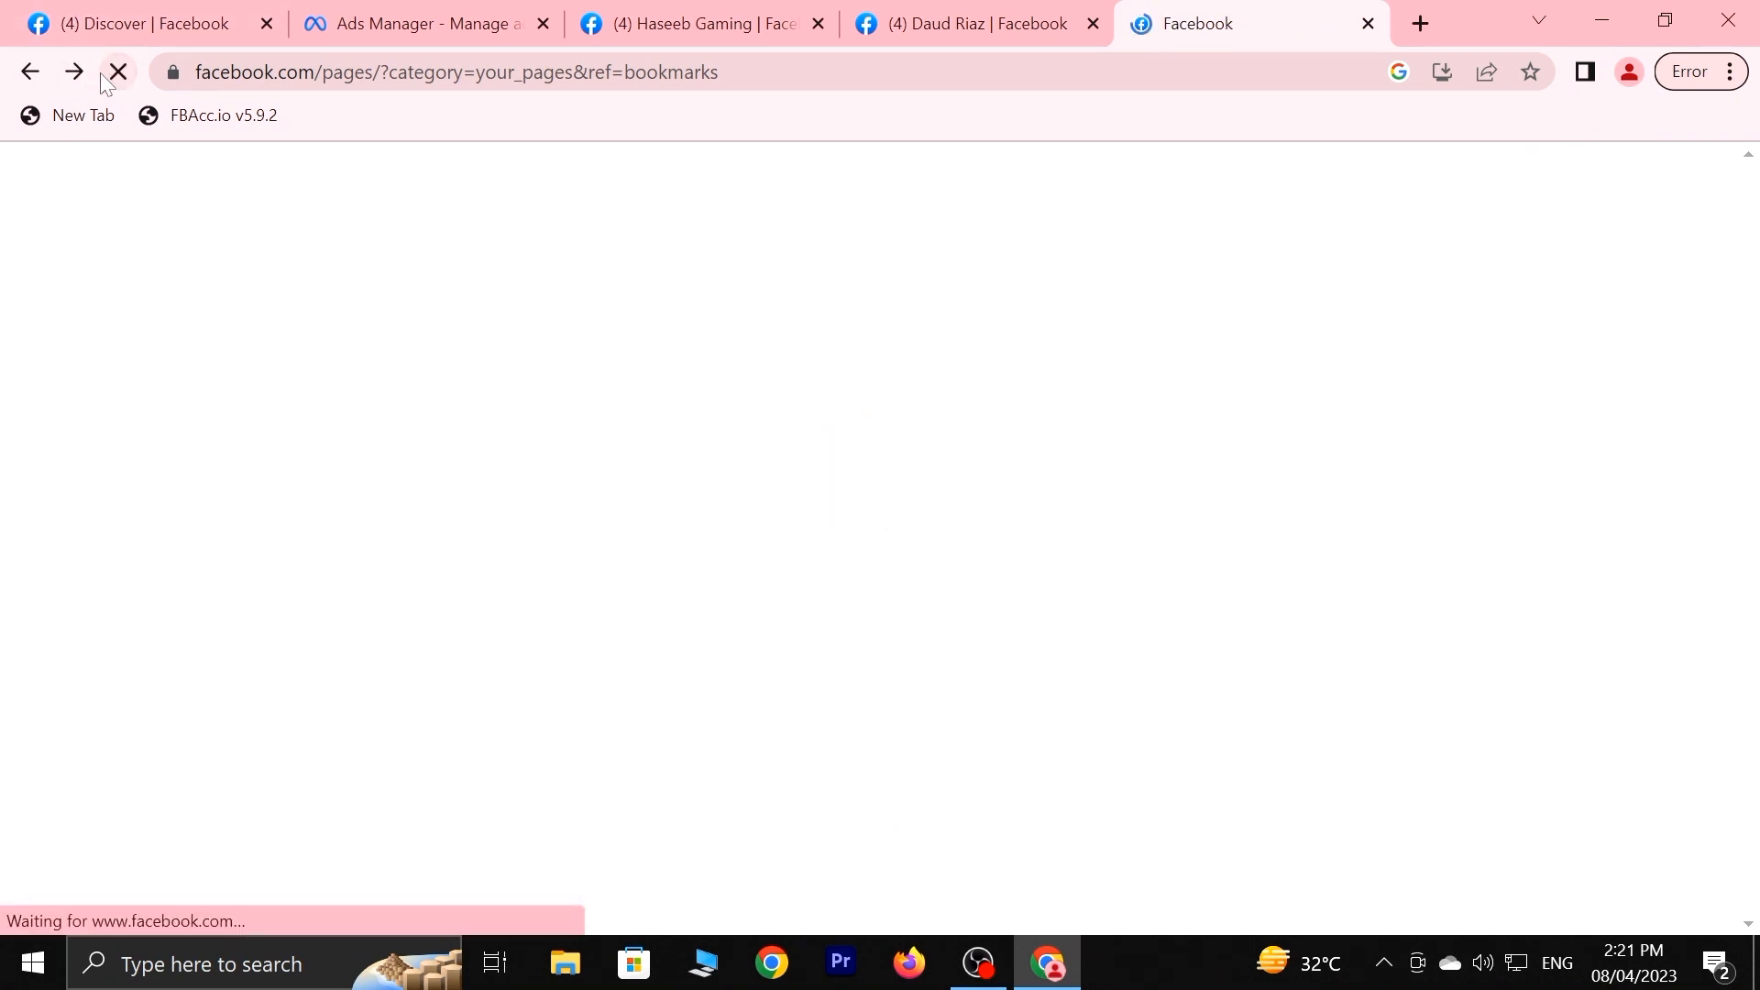